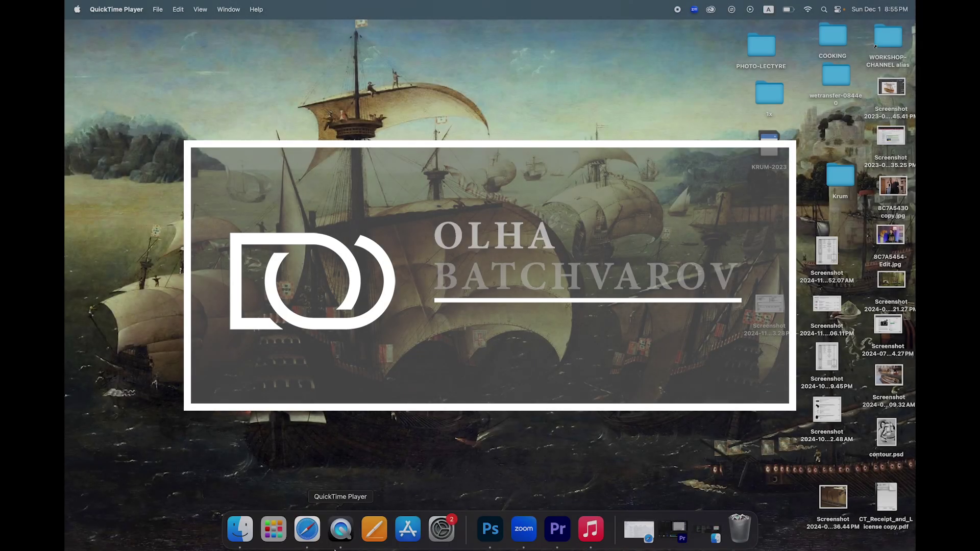
Step: Launch AutoCAD 2025 from the Autodesk folder in Launchpad
click(274, 530)
click(300, 279)
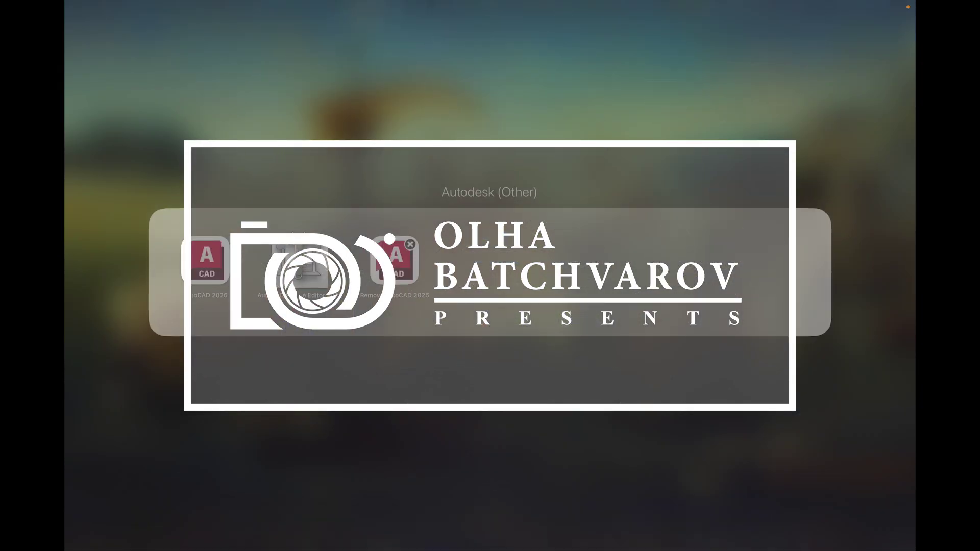
click(207, 260)
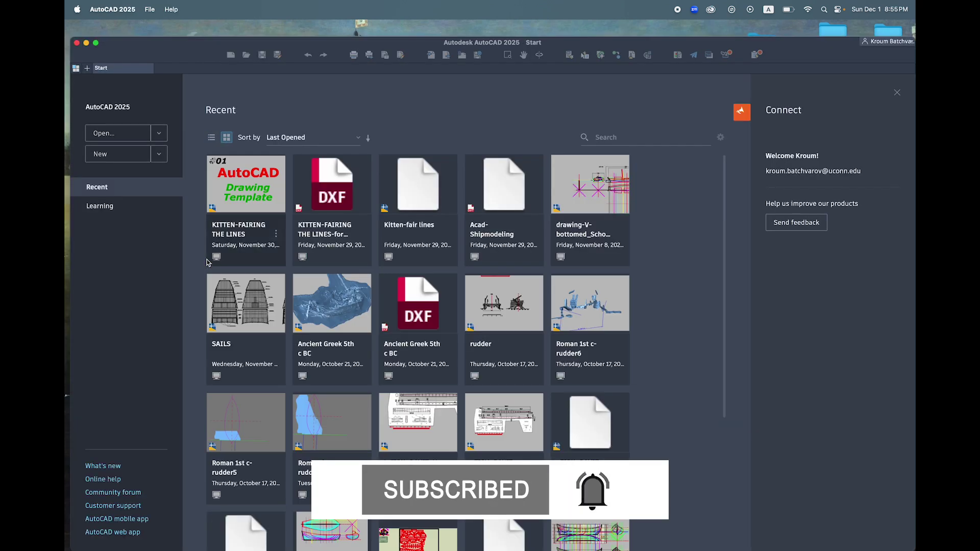
Step: Make the AutoCAD window full screen and start the new blank drawing Drawing1
click(97, 43)
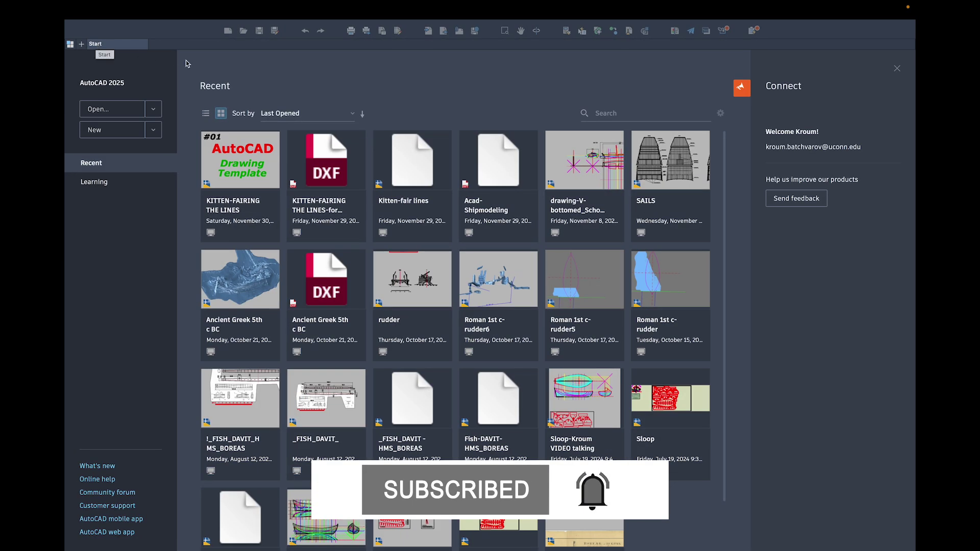
click(92, 134)
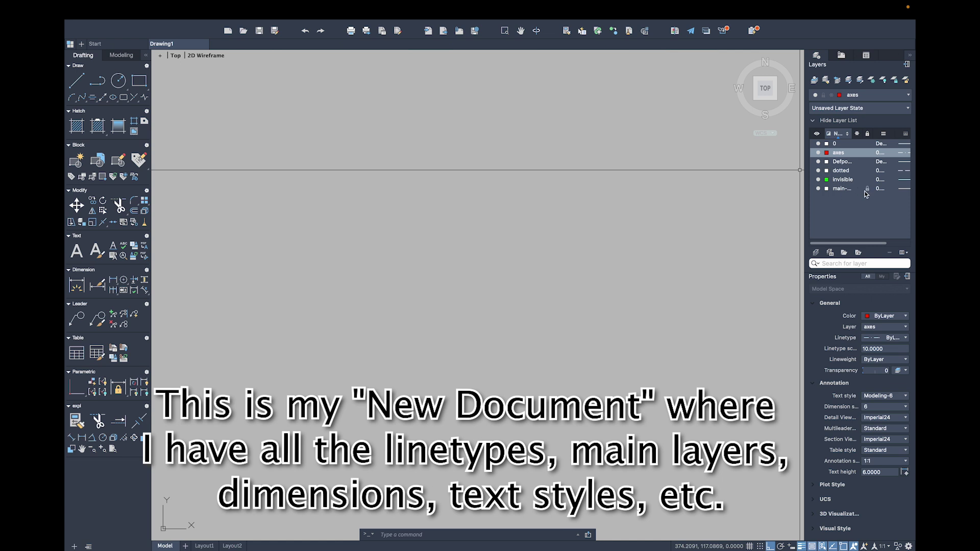
Step: Keep dimension style 6 and text style Modeling-6, and draw a horizontal axis polyline
click(909, 407)
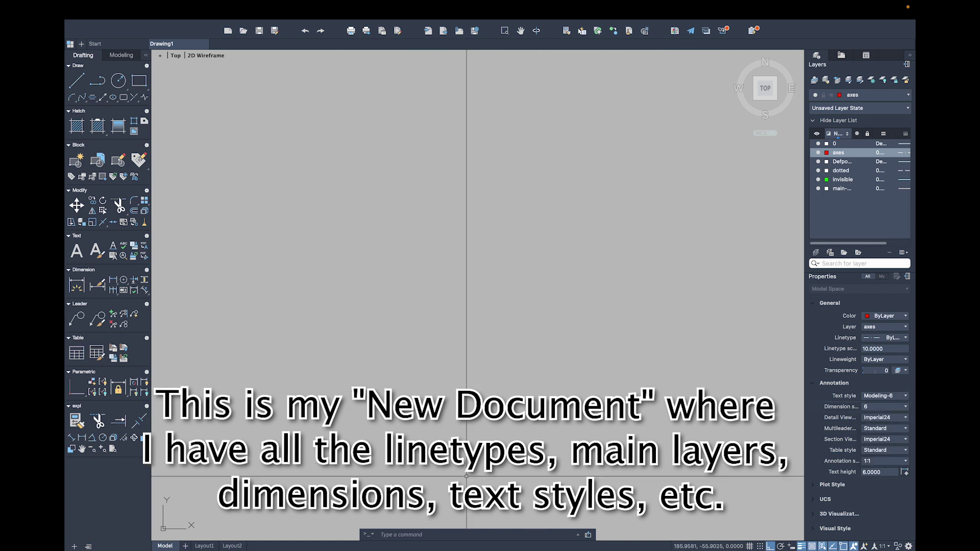
click(909, 396)
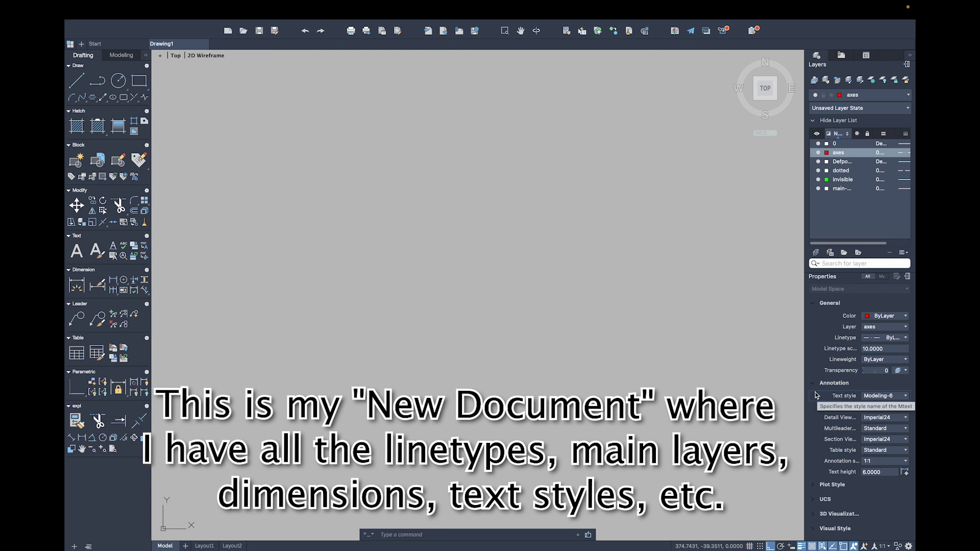
click(97, 80)
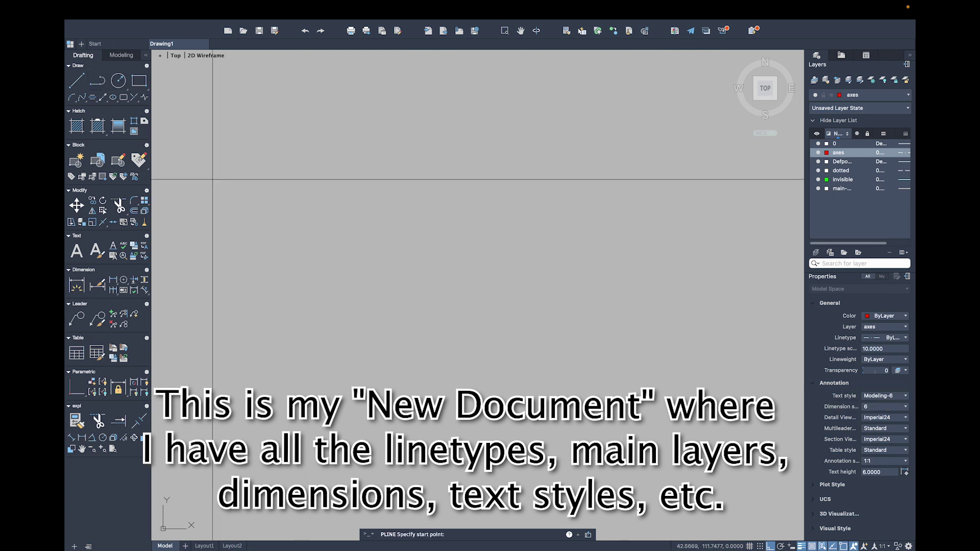
click(203, 184)
click(654, 184)
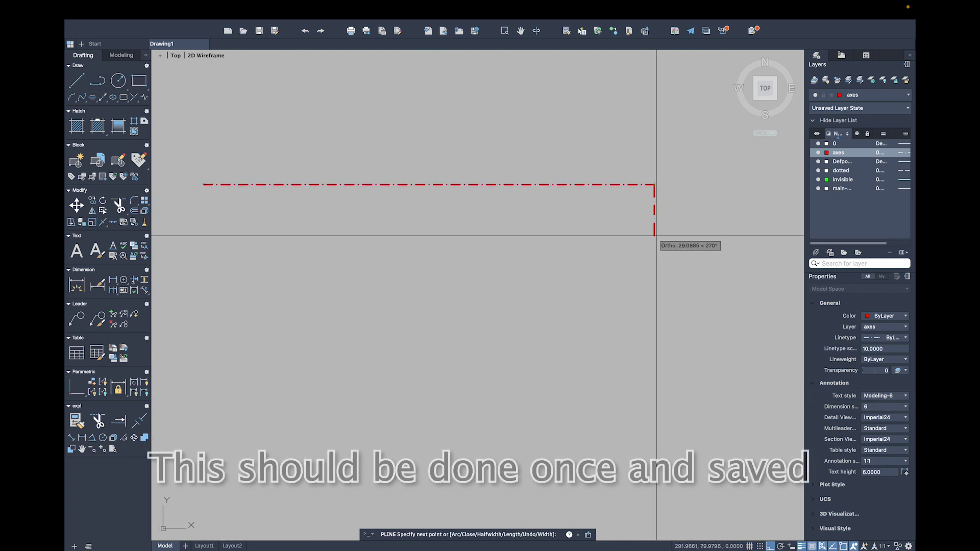
key(Return)
Step: Draw a closed polyline shape below the axis line
right_click(466, 229)
click(475, 234)
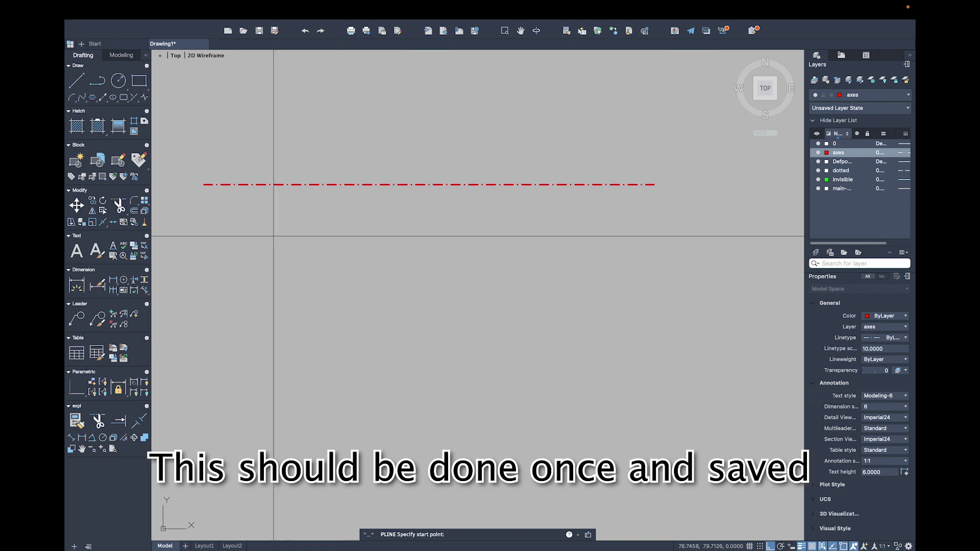
click(265, 230)
click(522, 231)
click(522, 299)
click(265, 231)
key(Return)
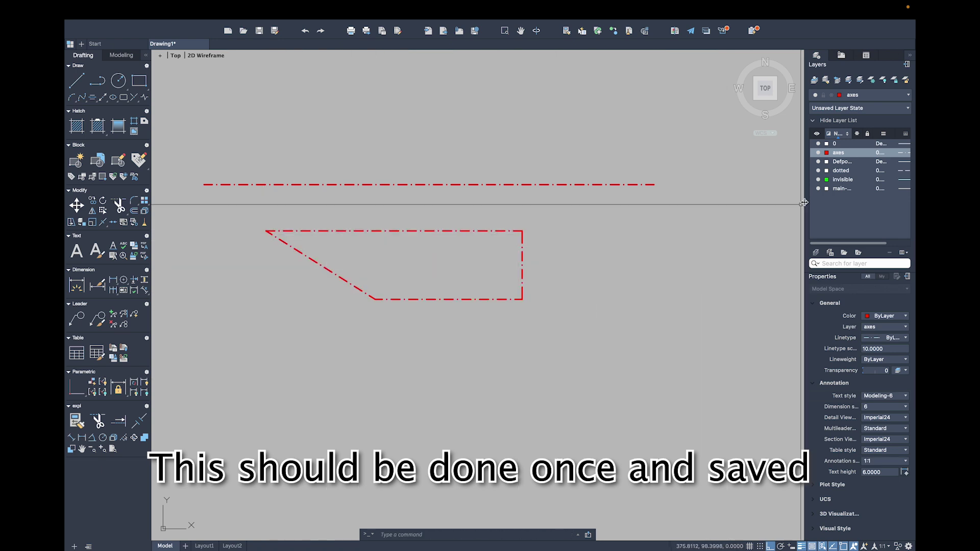
Step: Make the dotted layer current and draw a horizontal dashed polyline
double_click(840, 170)
right_click(665, 262)
click(673, 266)
click(286, 351)
click(646, 351)
key(Return)
Step: Place the SAMPLE multiline text using the Modeling-10 text style
click(77, 250)
click(307, 375)
click(569, 398)
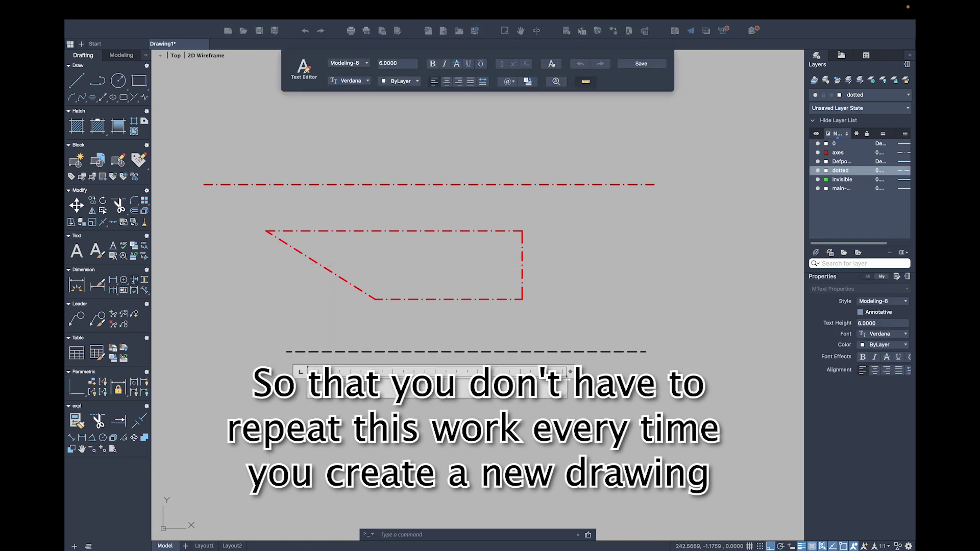
click(369, 66)
click(364, 90)
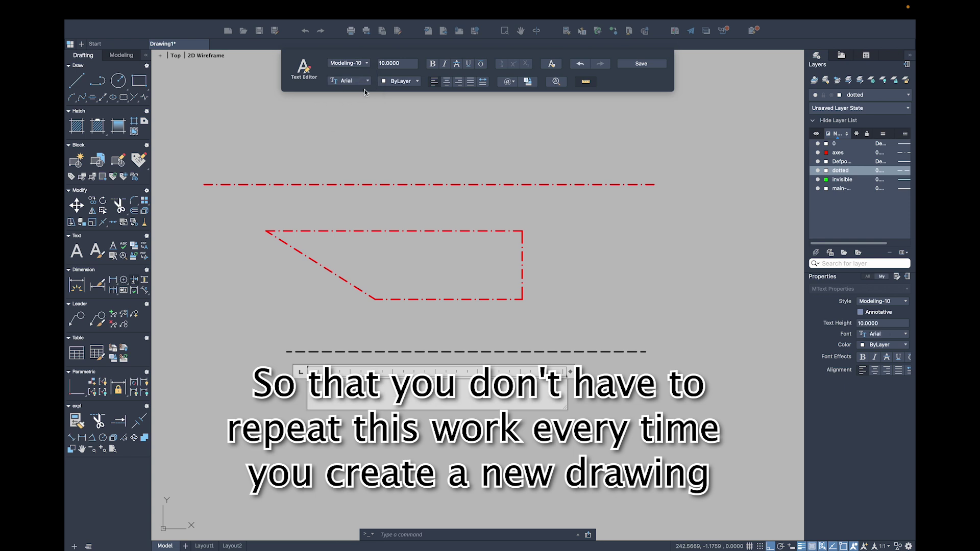
click(546, 103)
Step: Dimension the dashed line with a 203 linear dimension above it
click(83, 439)
click(287, 352)
click(646, 352)
click(604, 329)
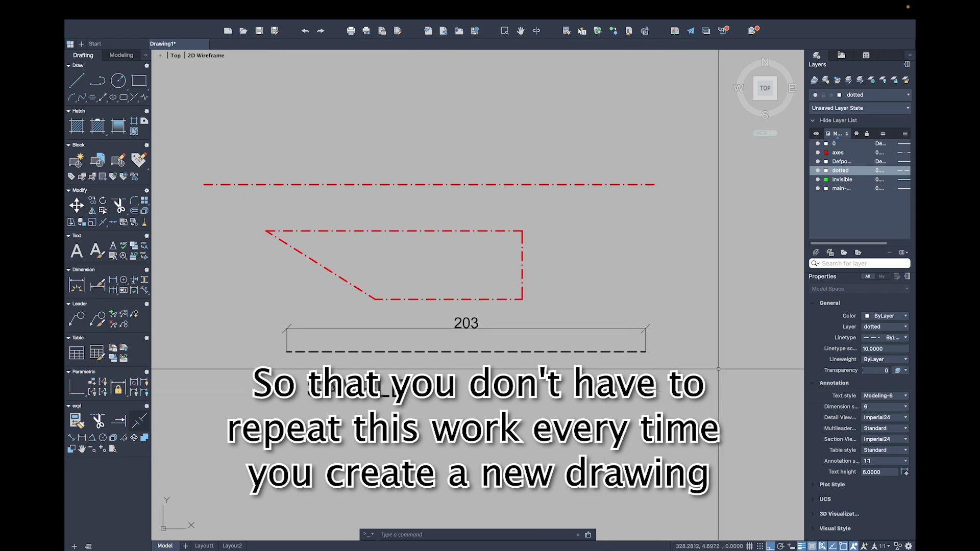
Step: Draw the frame rectangle on the main-35 layer with a thicker lineweight
double_click(842, 188)
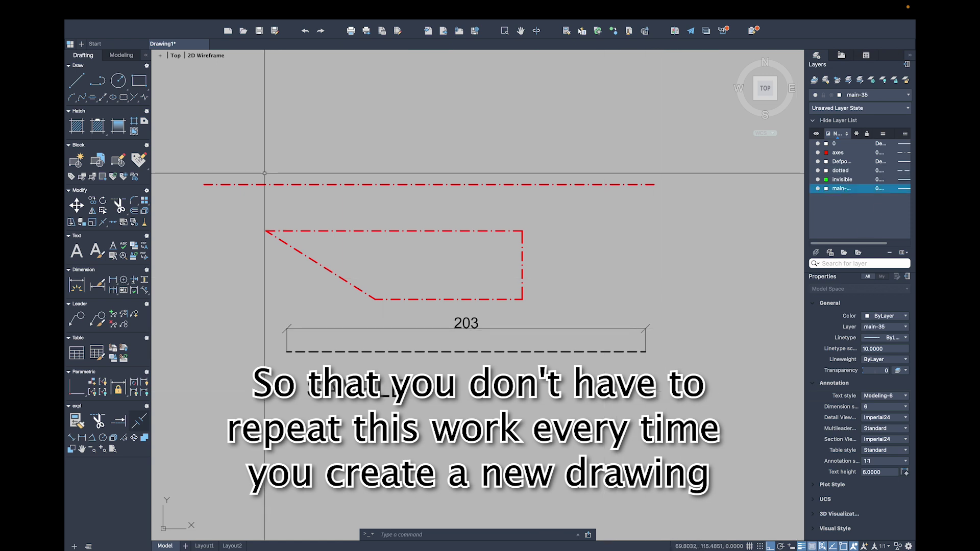
click(190, 148)
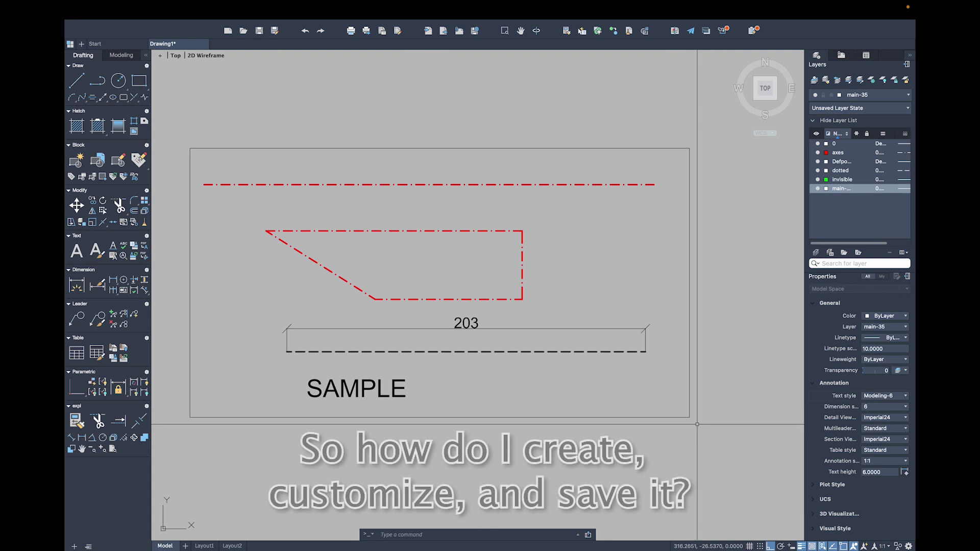
click(690, 417)
click(904, 370)
click(883, 235)
key(Escape)
Step: Offset the rectangle outward and stretch the outer left edge 15 units left
click(135, 213)
key(Return)
click(259, 417)
click(259, 437)
key(Escape)
click(181, 357)
click(181, 282)
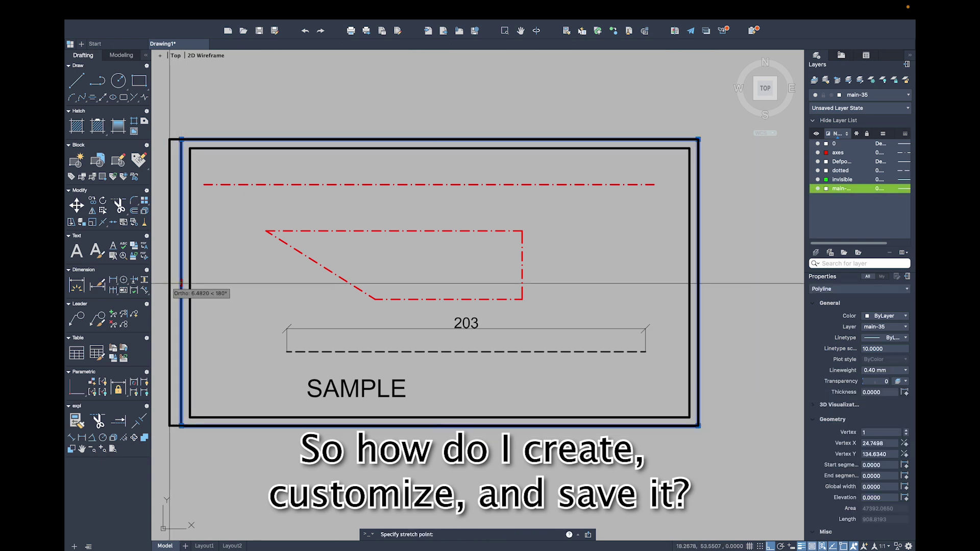
text(15)
key(Return)
click(907, 370)
click(883, 190)
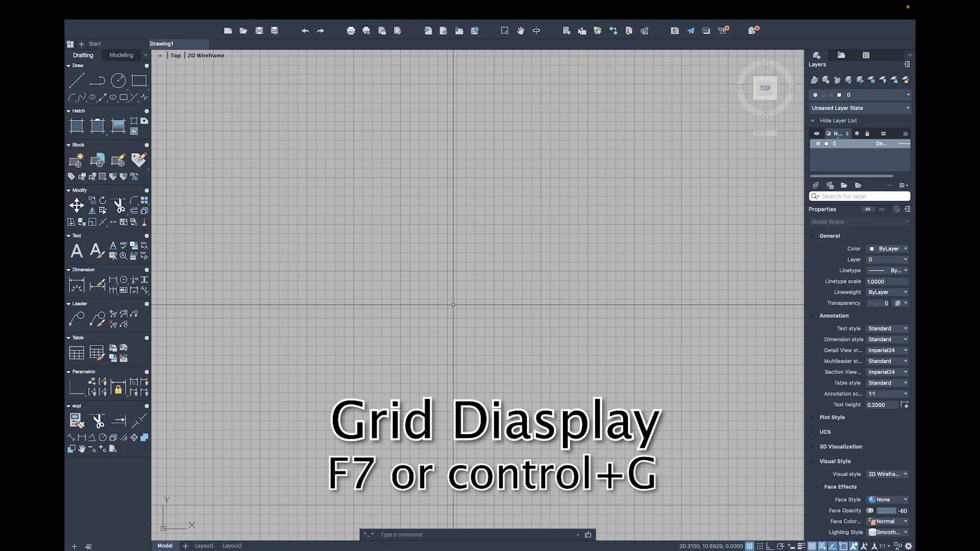
Step: Toggle the grid with F7 and the status-bar Grid button, leaving it off
key(F7)
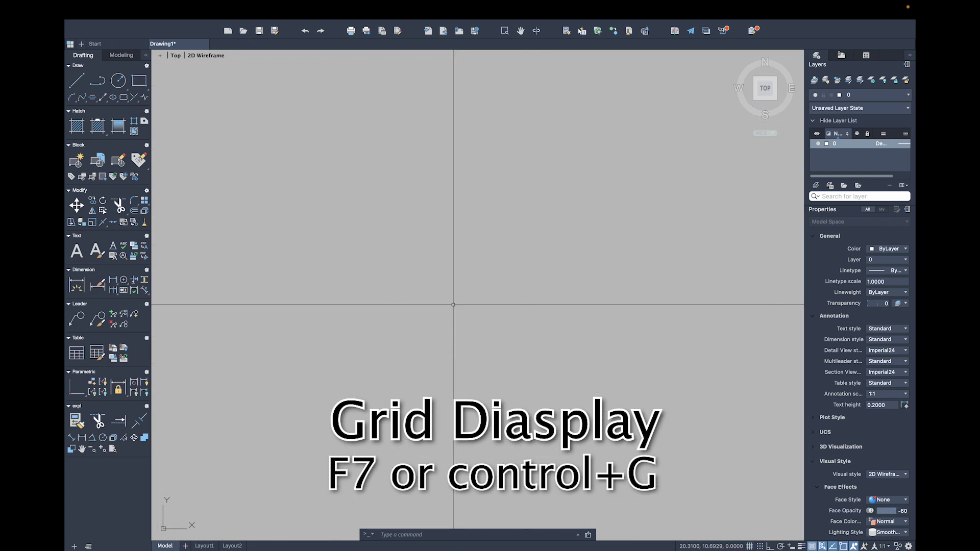
key(F7)
key(F7)
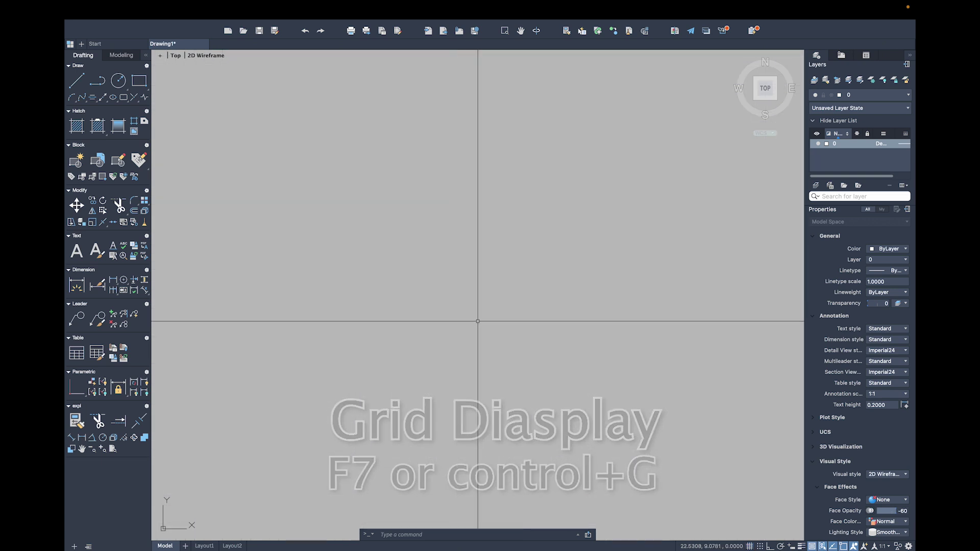
click(750, 547)
click(751, 546)
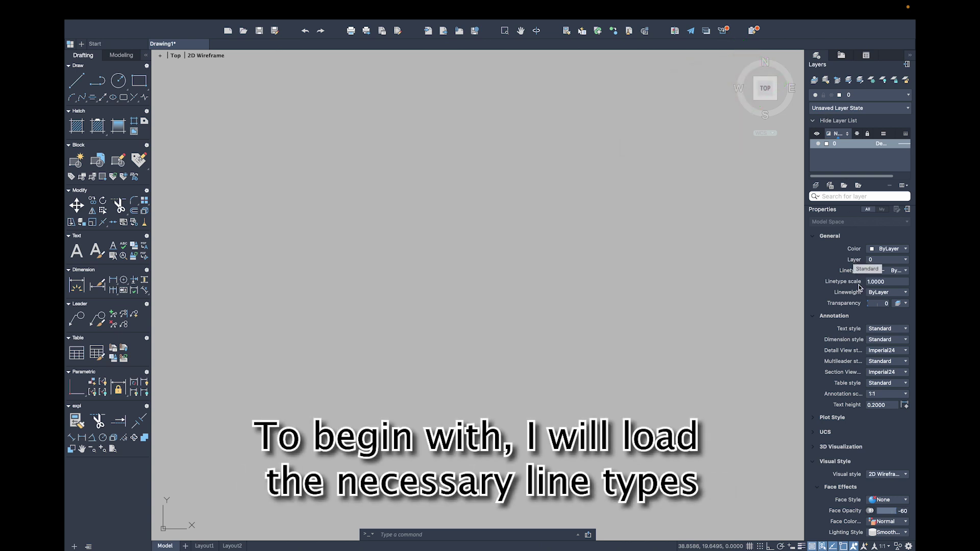
Step: Load the DASHDOT linetype through the Linetype Manager
click(907, 272)
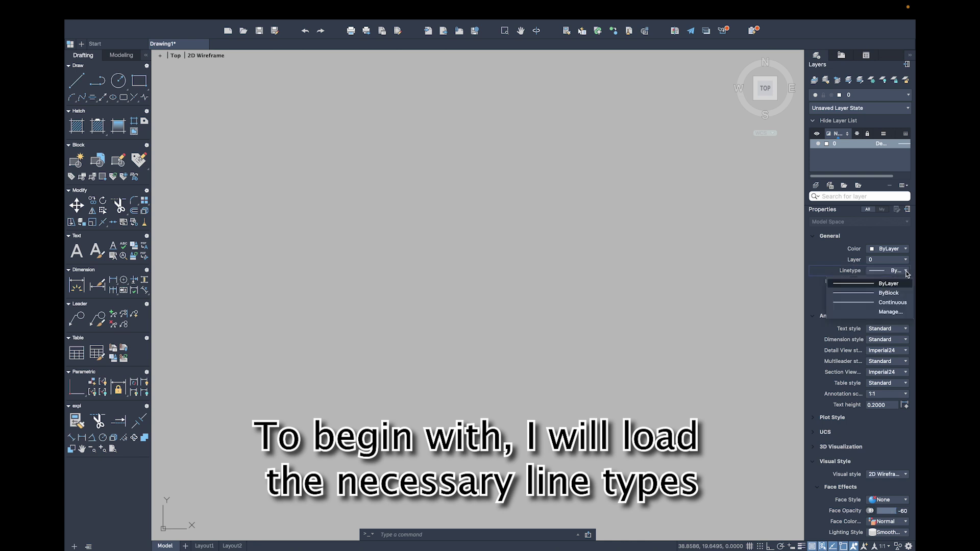
click(890, 312)
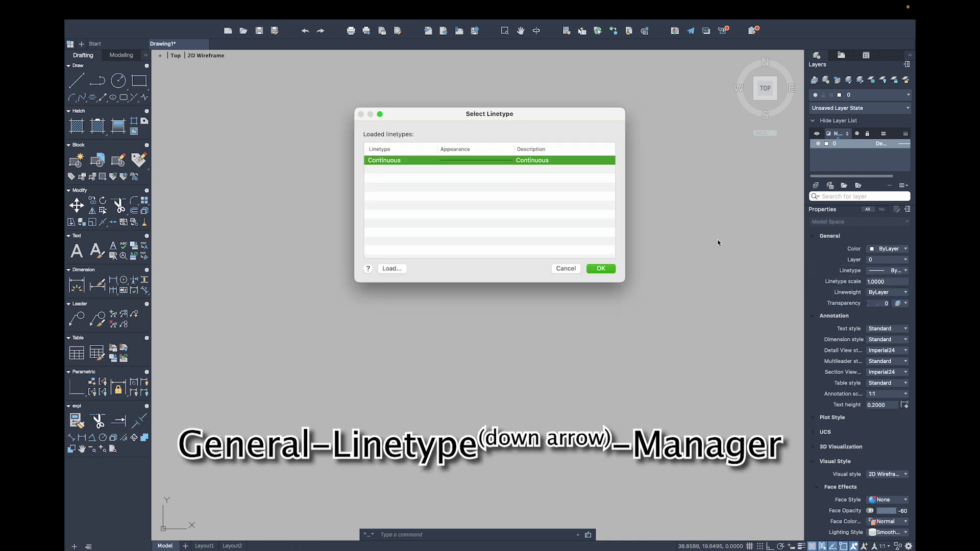
click(389, 269)
scroll(535, 198, down, 1)
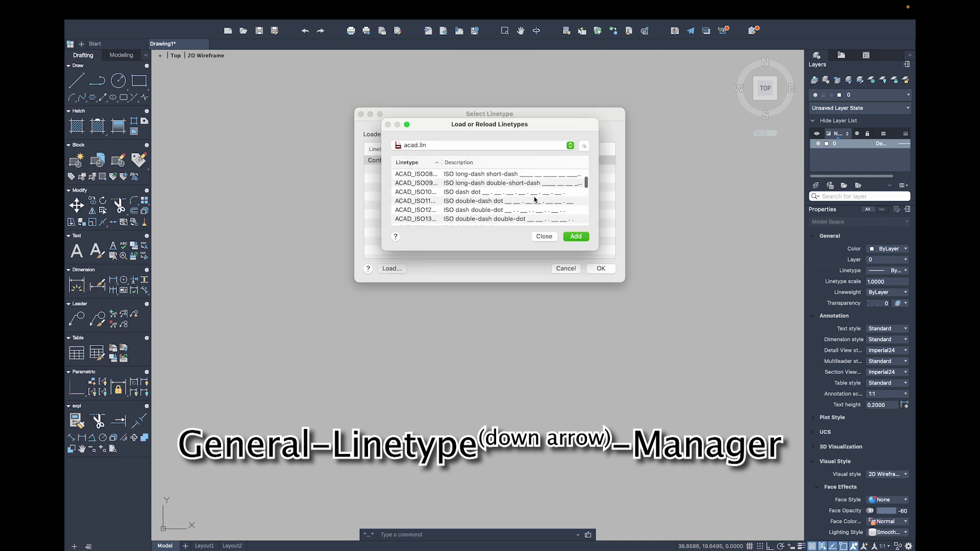
scroll(535, 198, down, 5)
scroll(535, 199, down, 3)
scroll(535, 199, down, 2)
scroll(535, 199, up, 3)
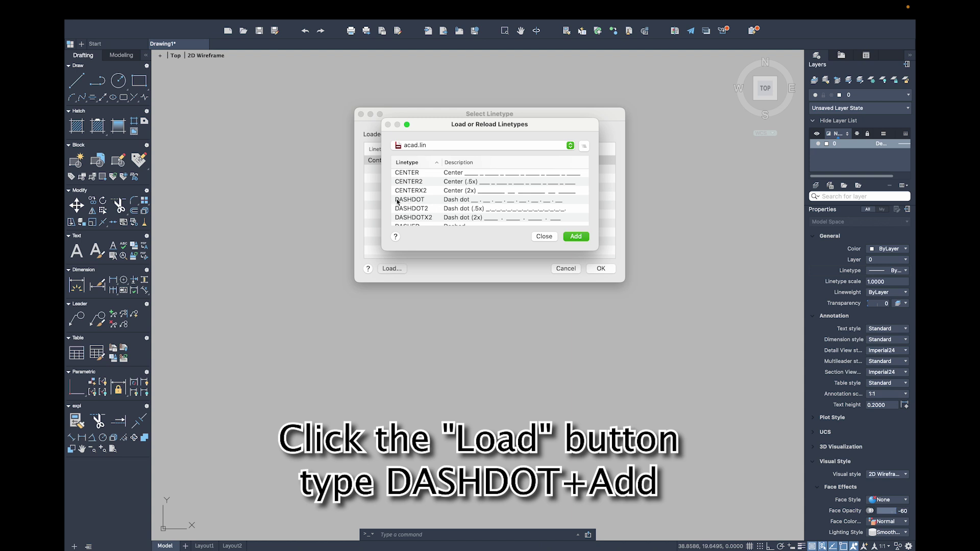
click(576, 236)
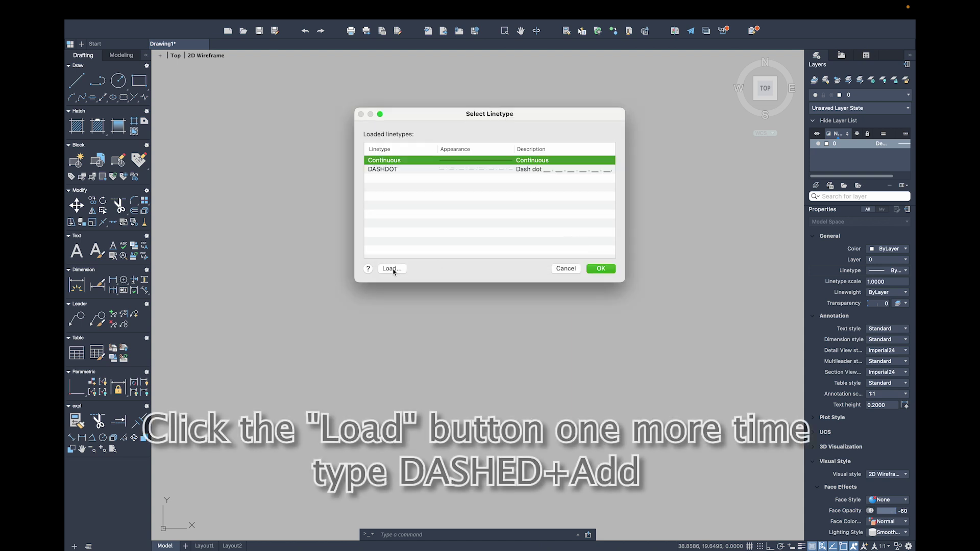
Step: Reopen the loadable linetypes list and scroll down to find DASHED
click(392, 269)
scroll(455, 210, down, 2)
scroll(455, 210, down, 2)
scroll(455, 210, down, 2)
scroll(456, 210, down, 2)
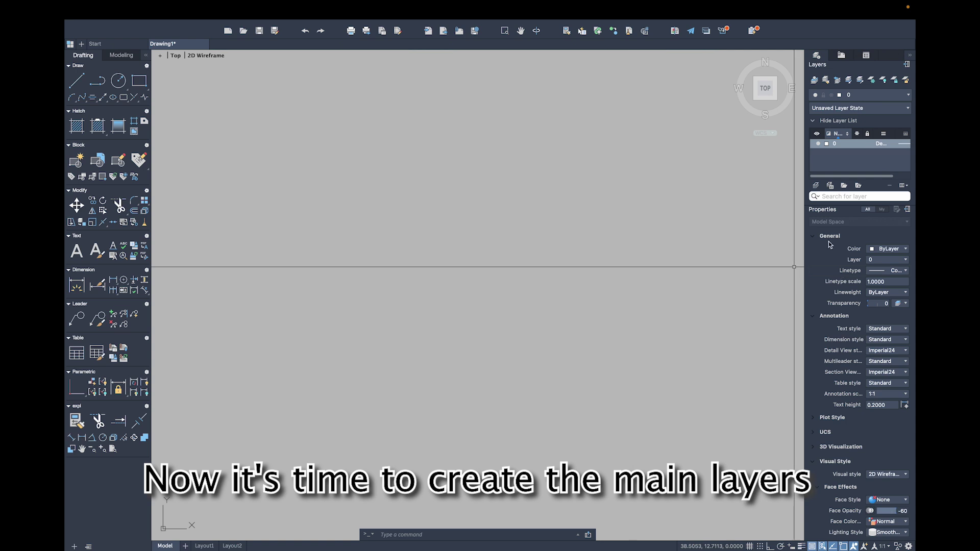
Step: Create layer Main-35 with 0.35 mm lineweight and Continuous linetype, then add Layer1
click(817, 186)
text(Main-35)
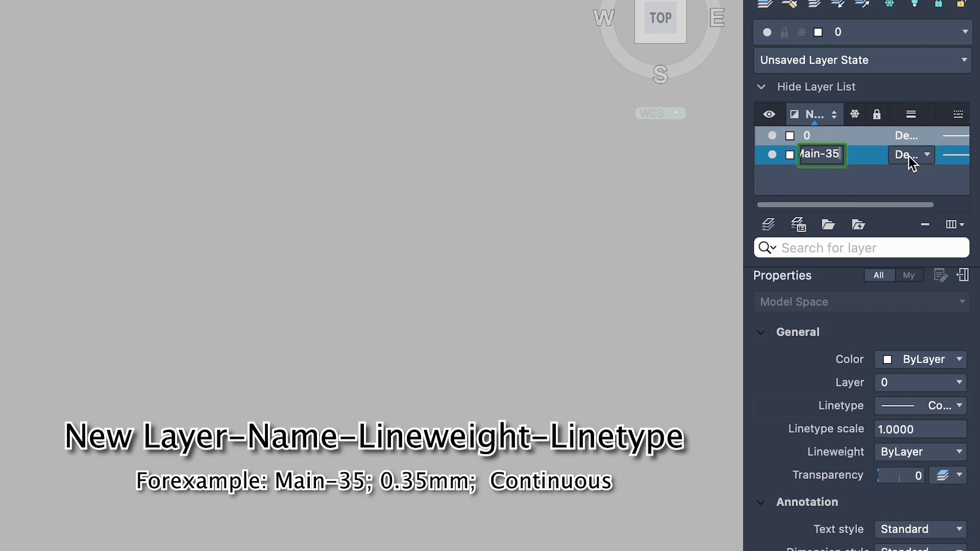
click(909, 157)
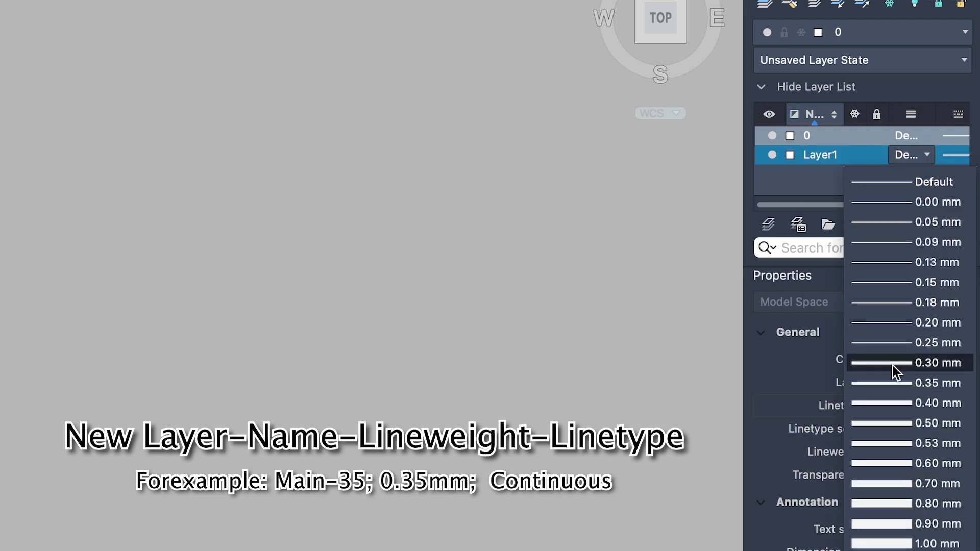
click(891, 382)
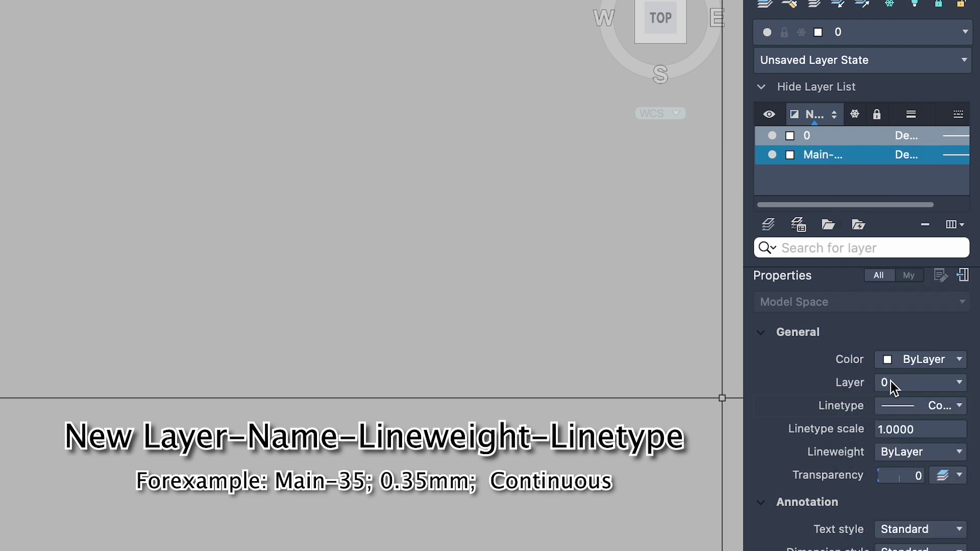
click(951, 158)
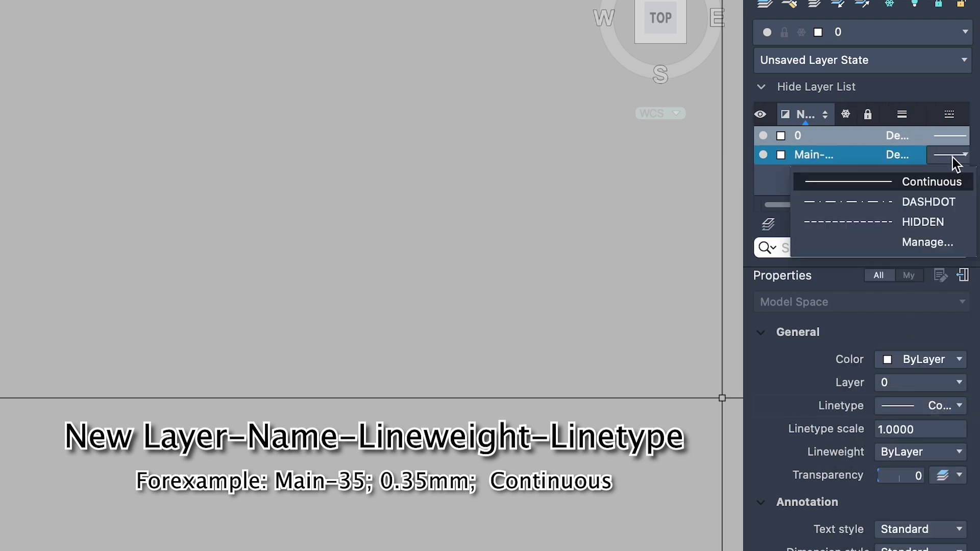
click(917, 183)
click(769, 224)
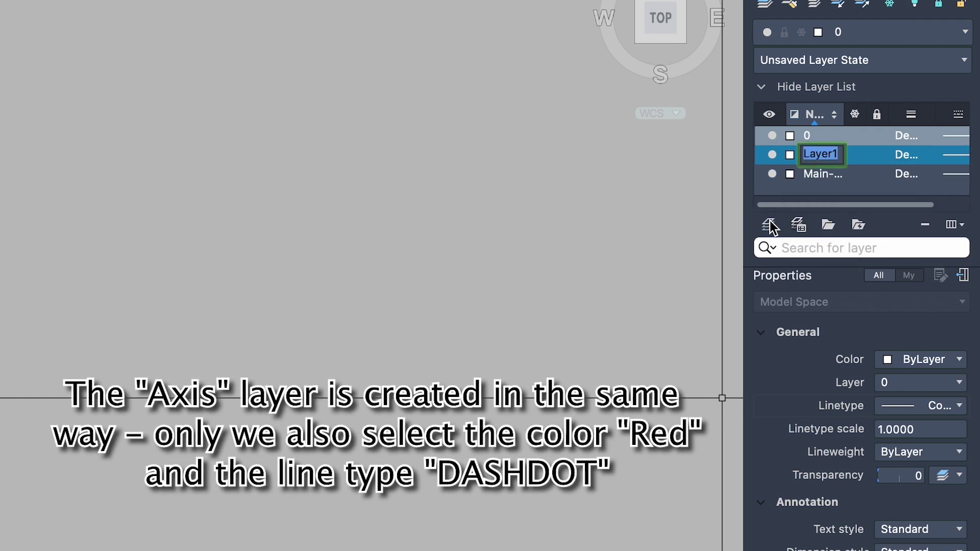
Step: Turn Layer1 into the red axex layer with 0.30 mm lineweight and DASHDOT linetype
click(789, 154)
click(801, 182)
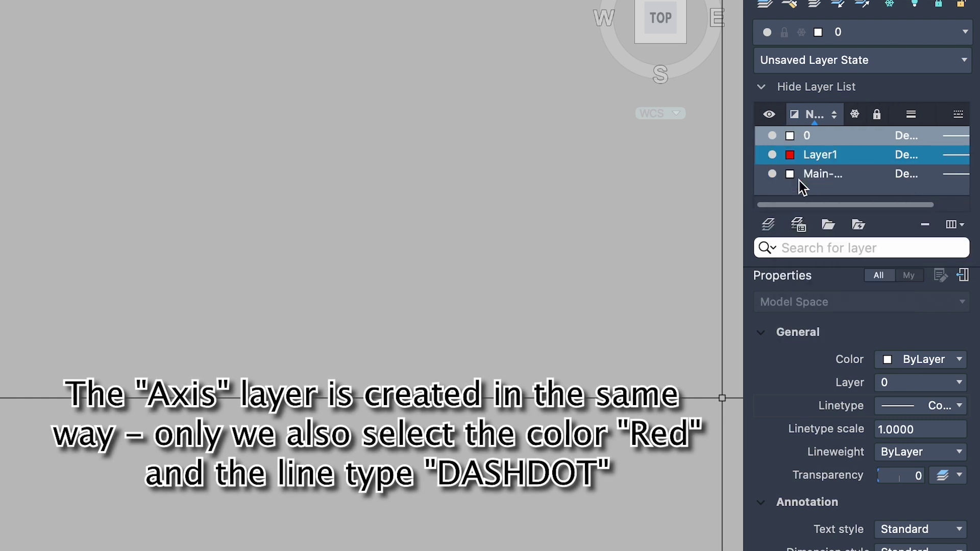
double_click(821, 155)
click(823, 154)
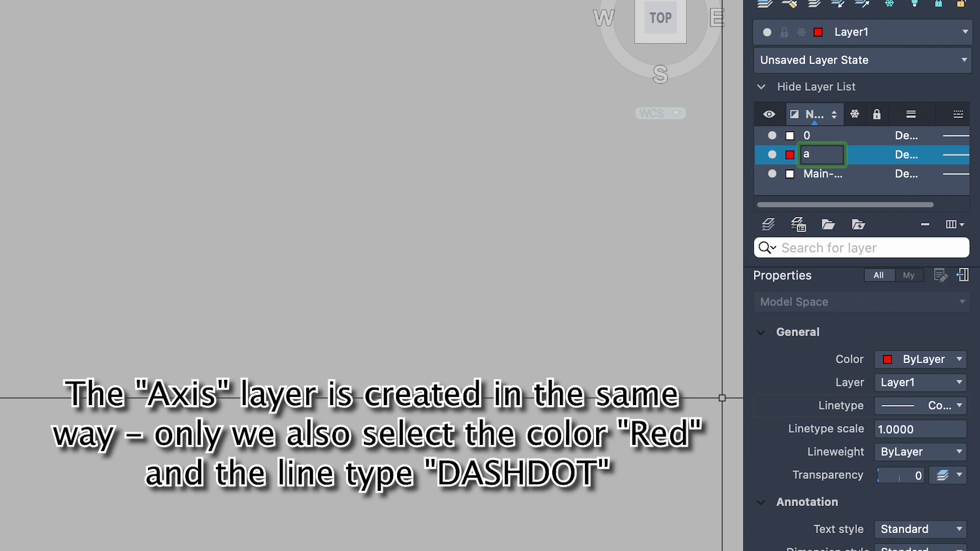
click(900, 159)
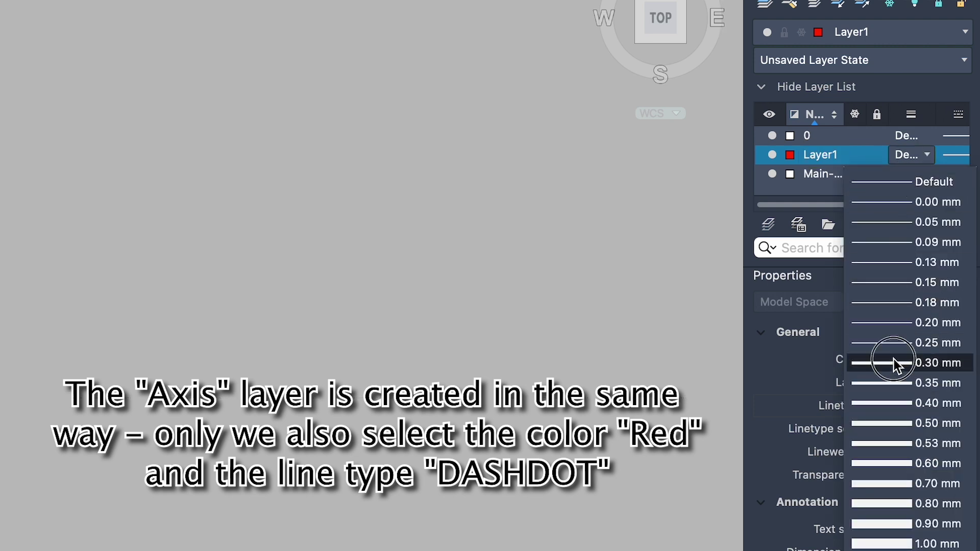
click(893, 362)
click(943, 154)
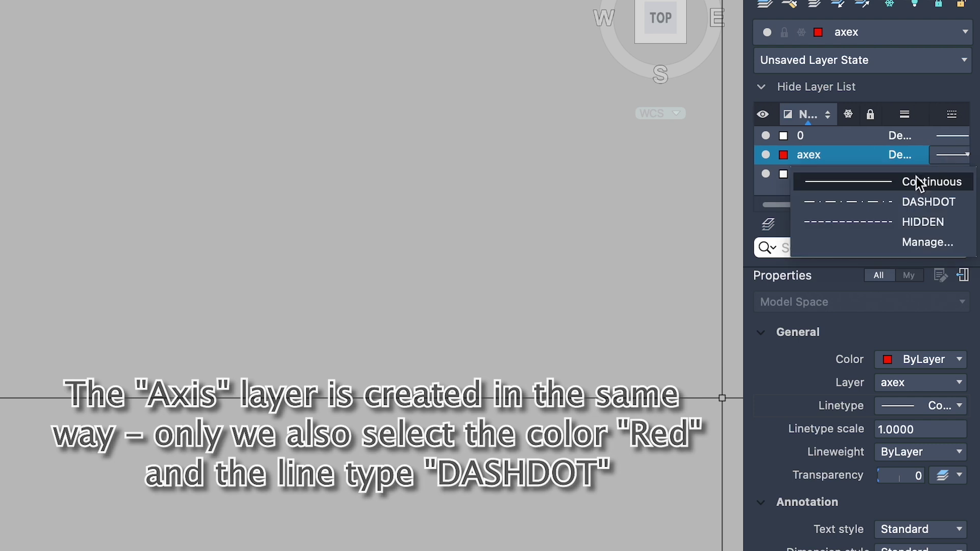
click(897, 200)
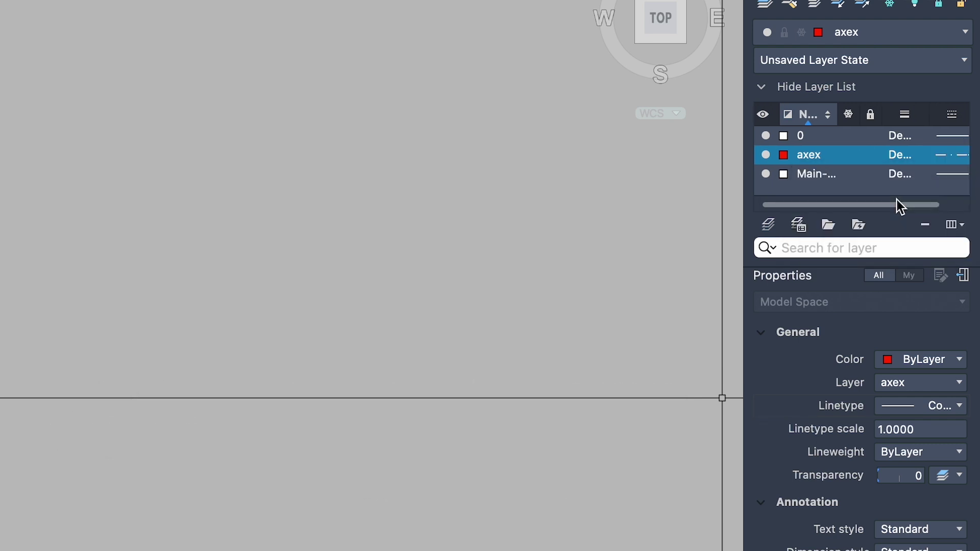
Step: Add a dotted layer with White colour and HIDDEN linetype
click(769, 225)
text(dotted)
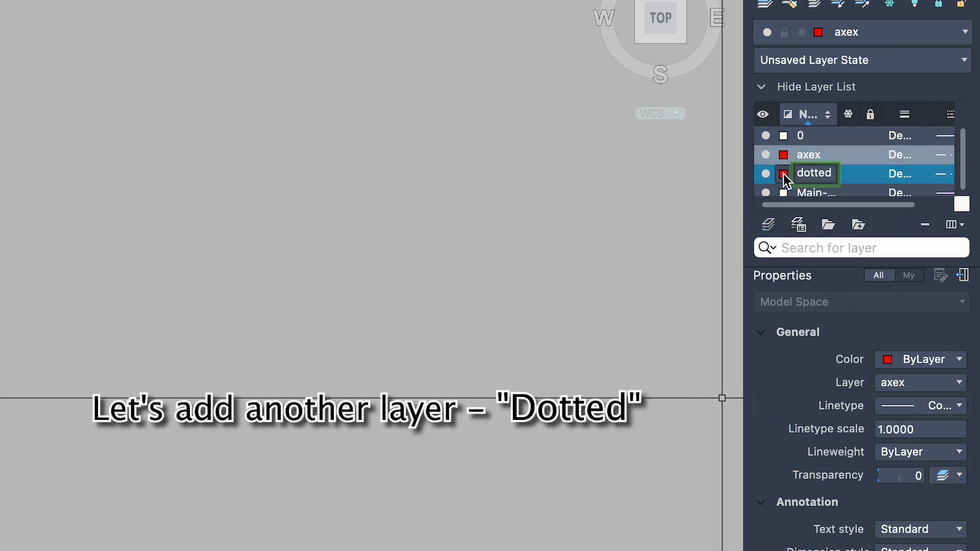
click(783, 174)
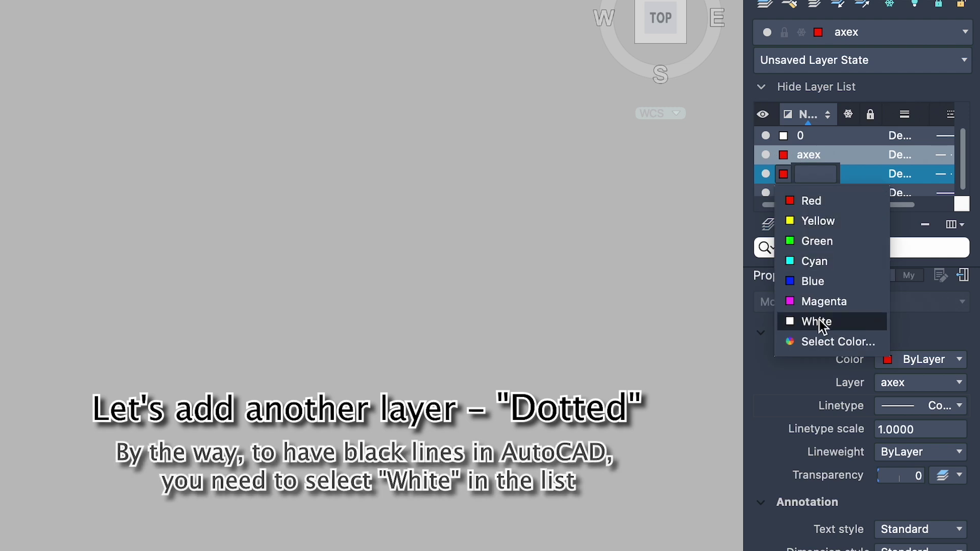
text(dotted)
click(785, 175)
click(792, 321)
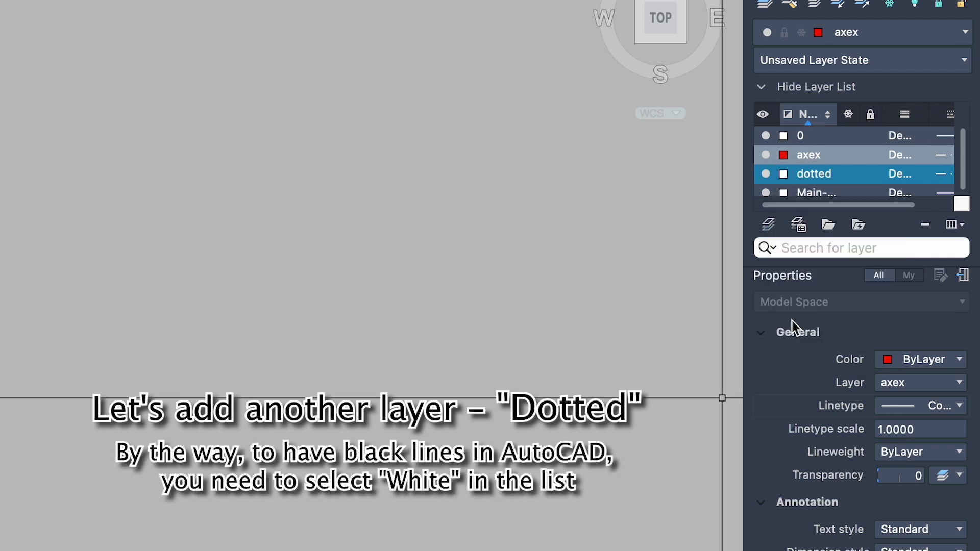
click(947, 176)
click(908, 240)
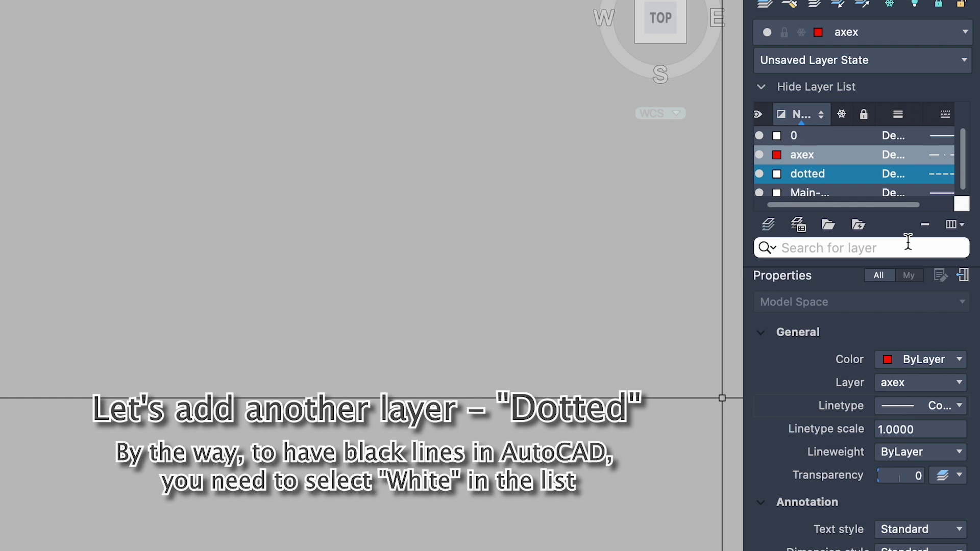
Step: Add an invisible layer with white colour, a set lineweight and Continuous linetype
scroll(776, 207, left, 2)
click(768, 225)
text(inv)
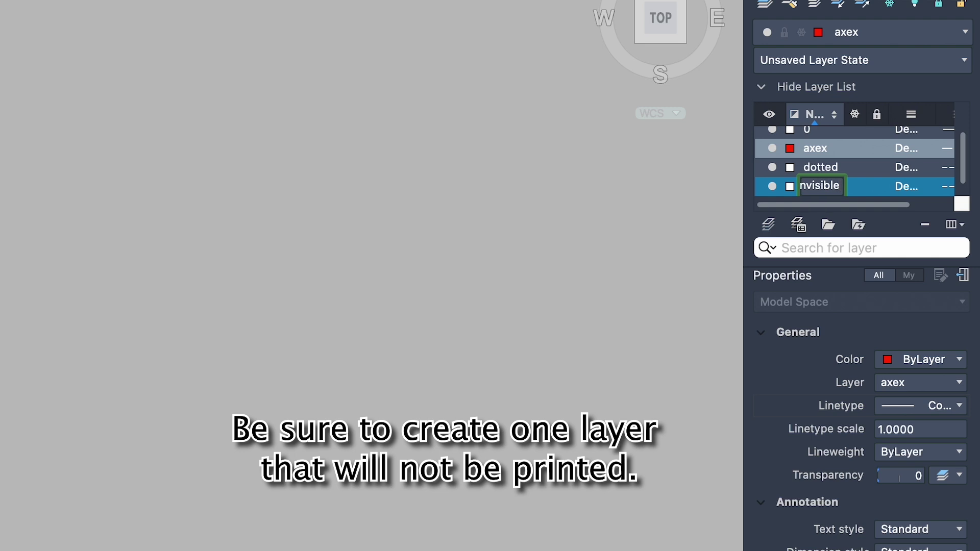
click(792, 186)
key(Escape)
click(909, 194)
click(947, 190)
click(908, 357)
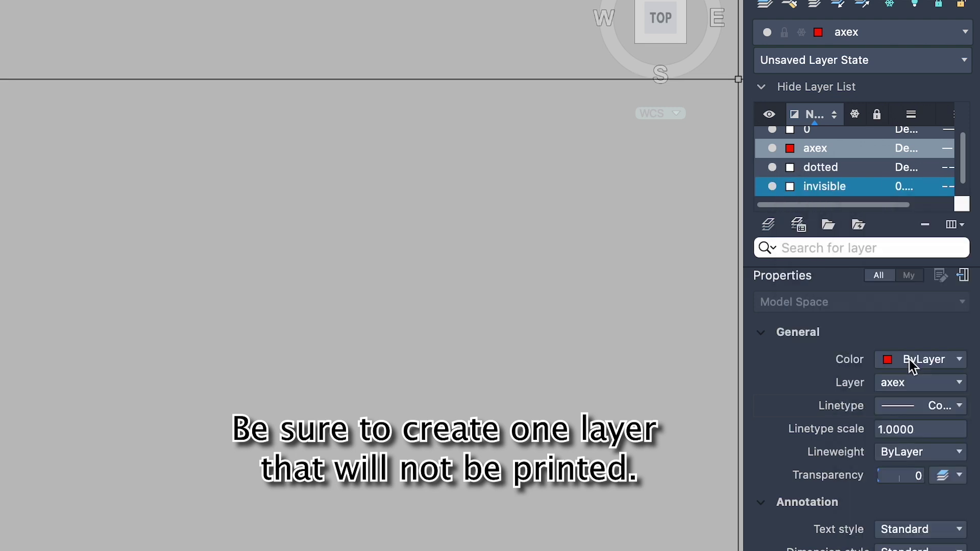
click(949, 188)
click(923, 215)
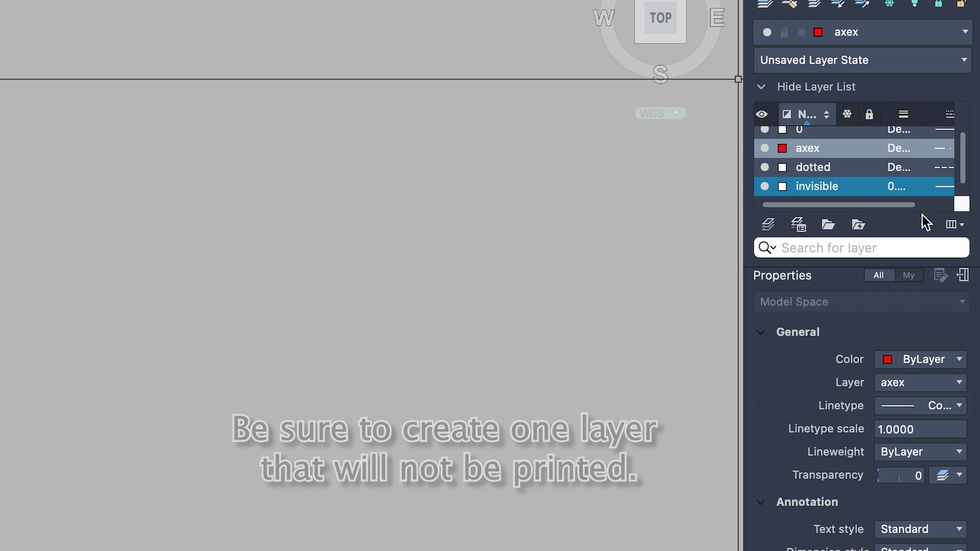
Step: Show the Plot column in the layer list and make the invisible layer non-plotting
scroll(903, 186, right, 2)
scroll(903, 186, down, 2)
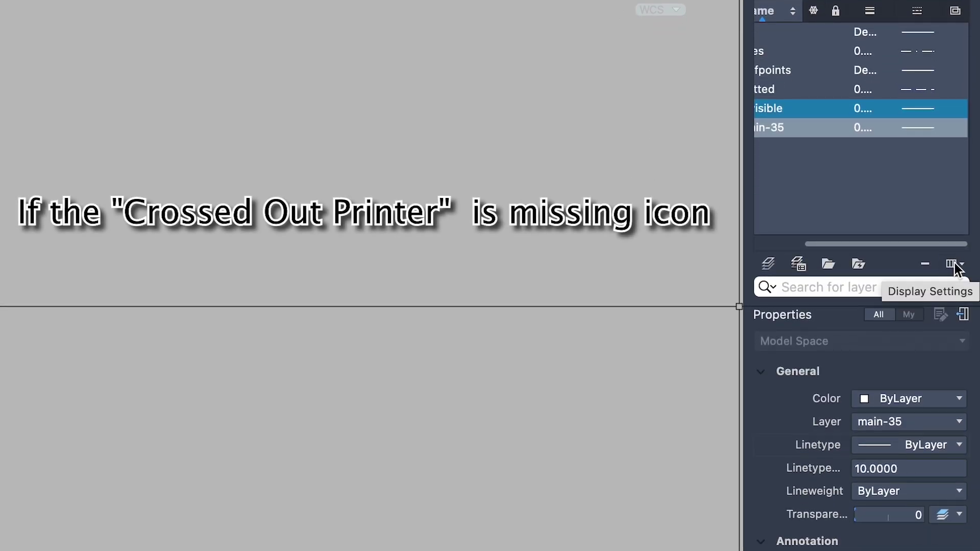
click(953, 264)
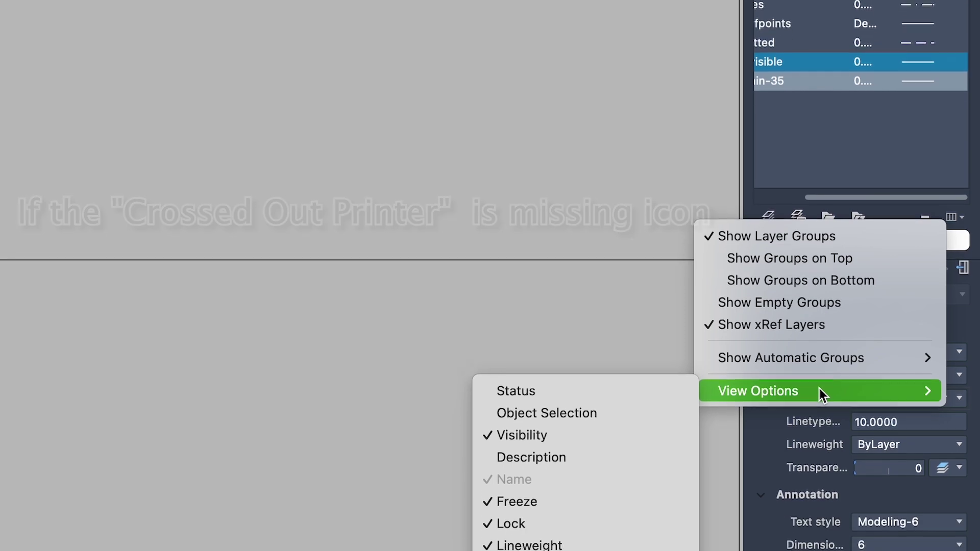
mouse_move(820, 175)
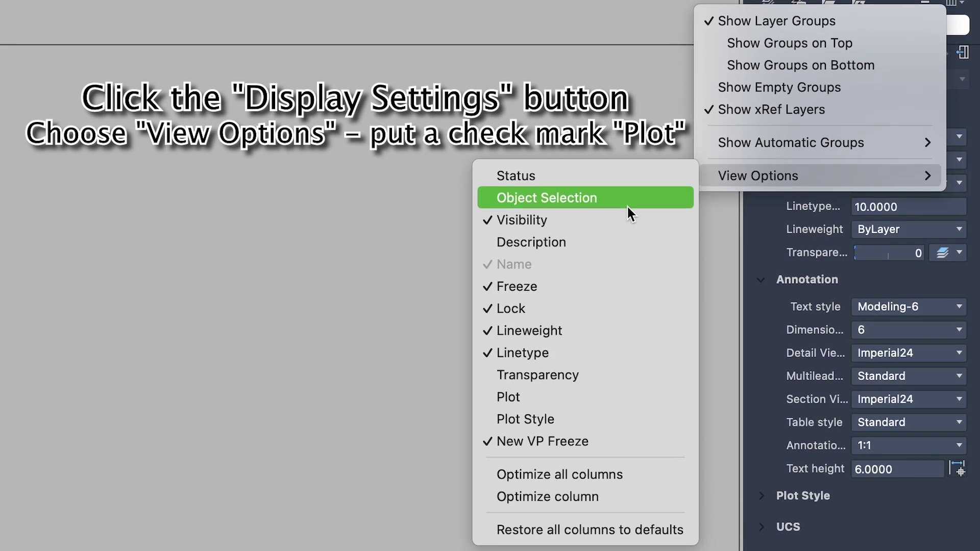
click(502, 398)
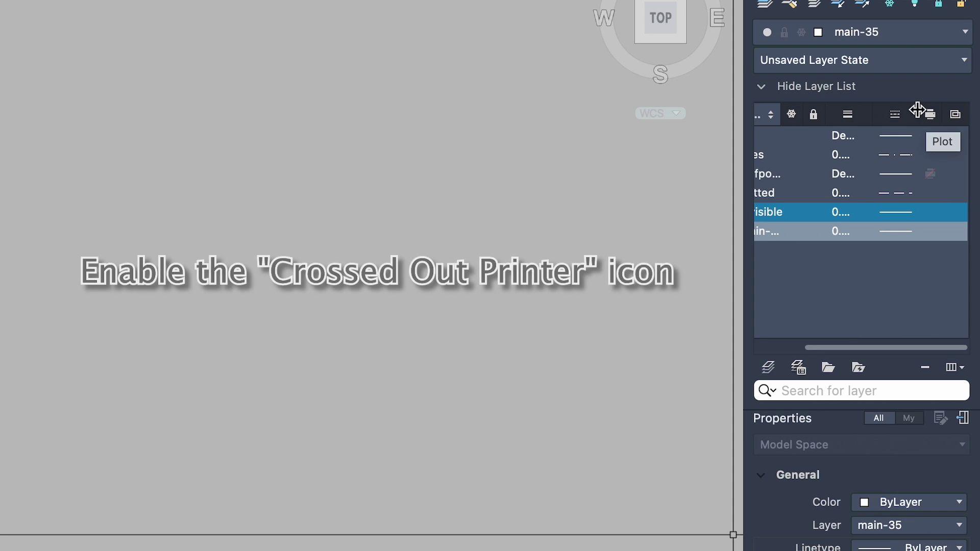
scroll(913, 182, left, 3)
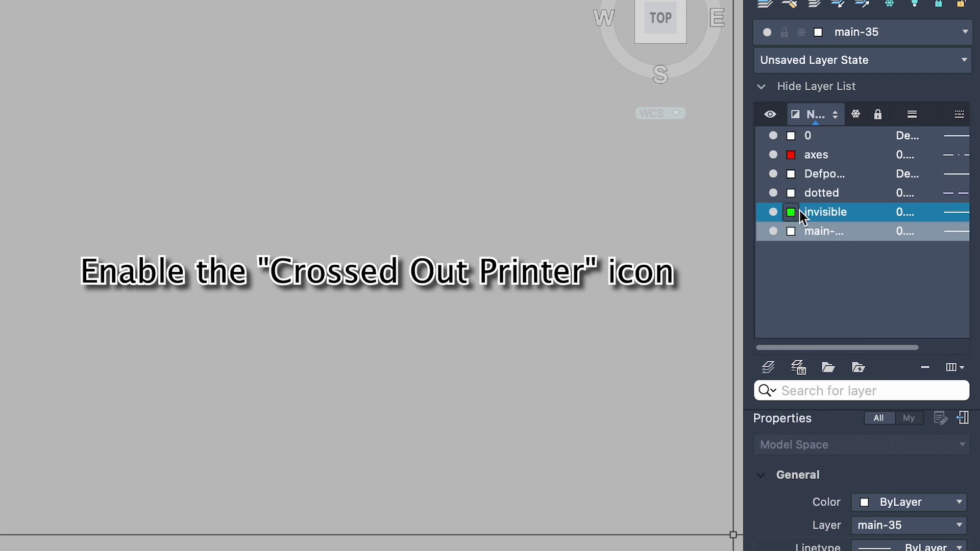
scroll(936, 210, right, 2)
scroll(936, 211, right, 2)
click(931, 212)
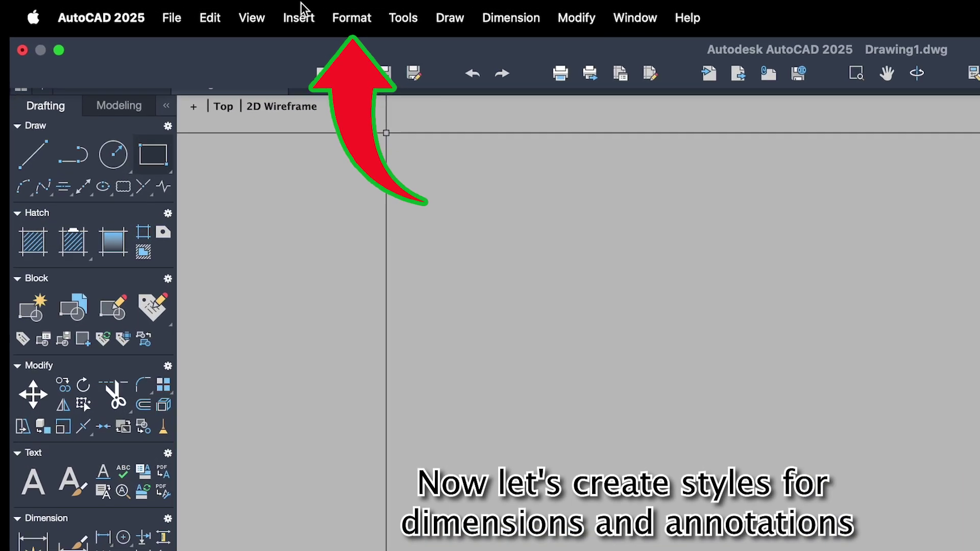
Step: Create the Modeling-10 text style with Verdana font and height 10
click(302, 14)
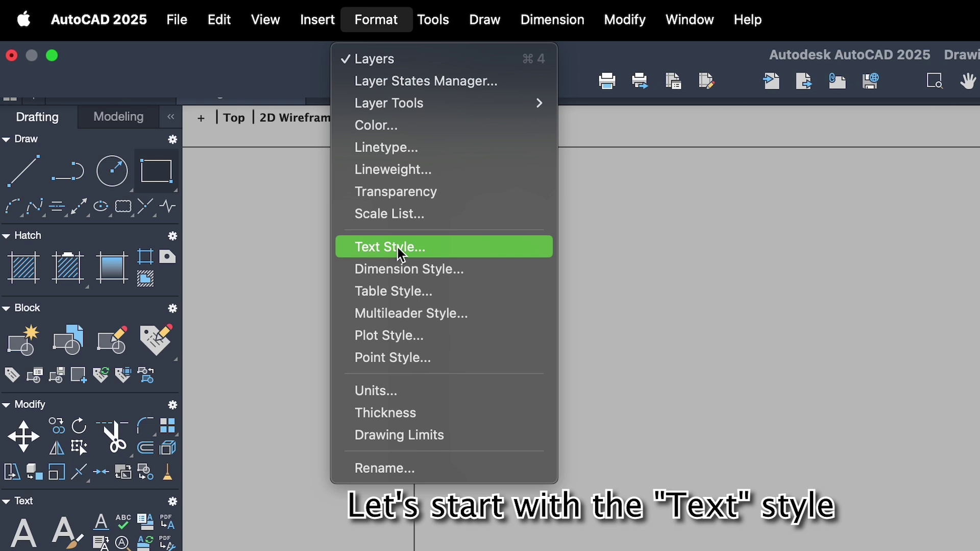
click(401, 250)
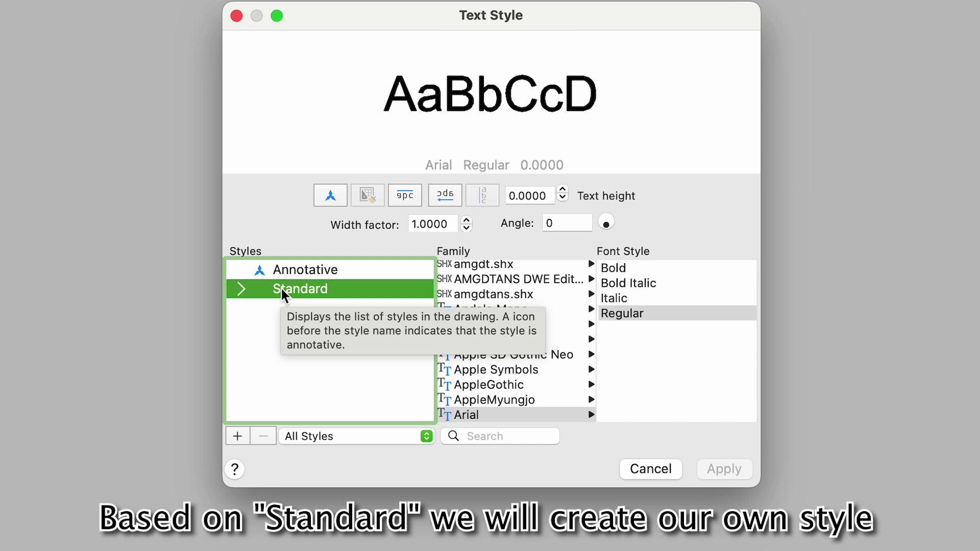
click(231, 439)
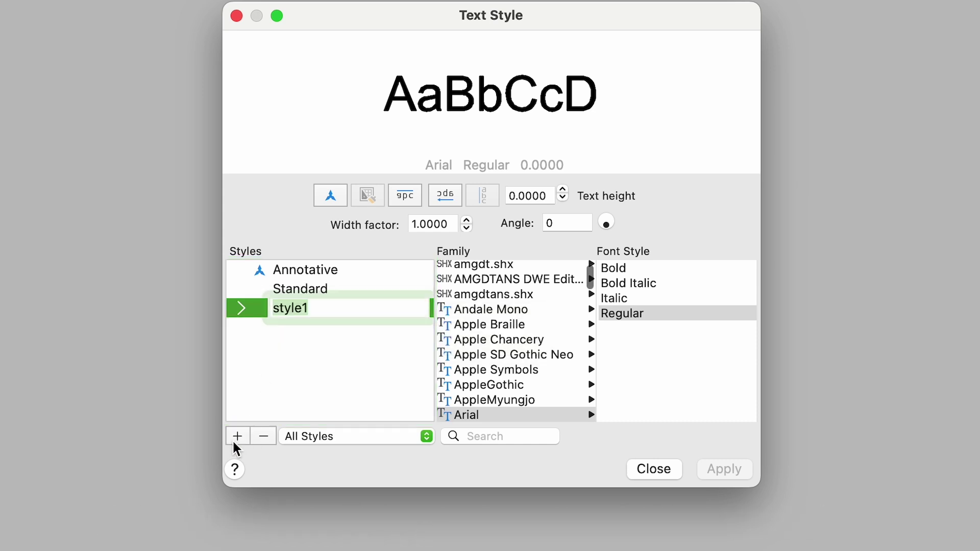
text(Modeling-10)
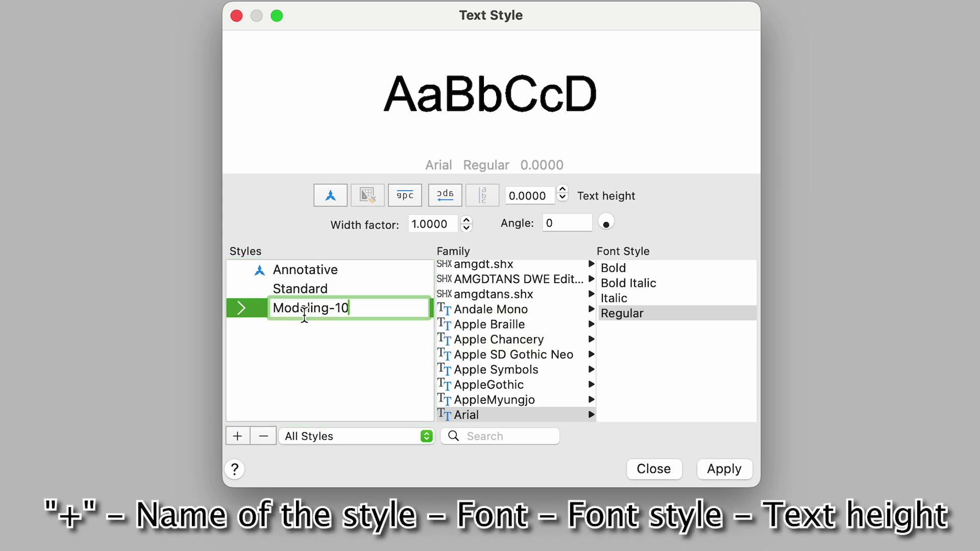
key(Return)
scroll(504, 339, down, 2)
scroll(491, 332, down, 5)
scroll(477, 326, down, 15)
scroll(477, 337, up, 3)
click(474, 360)
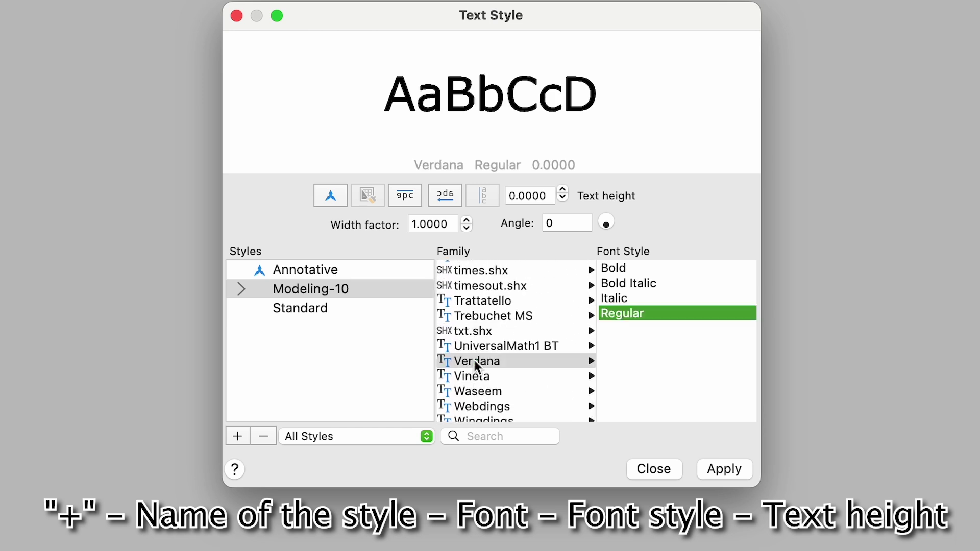
click(539, 198)
text(10)
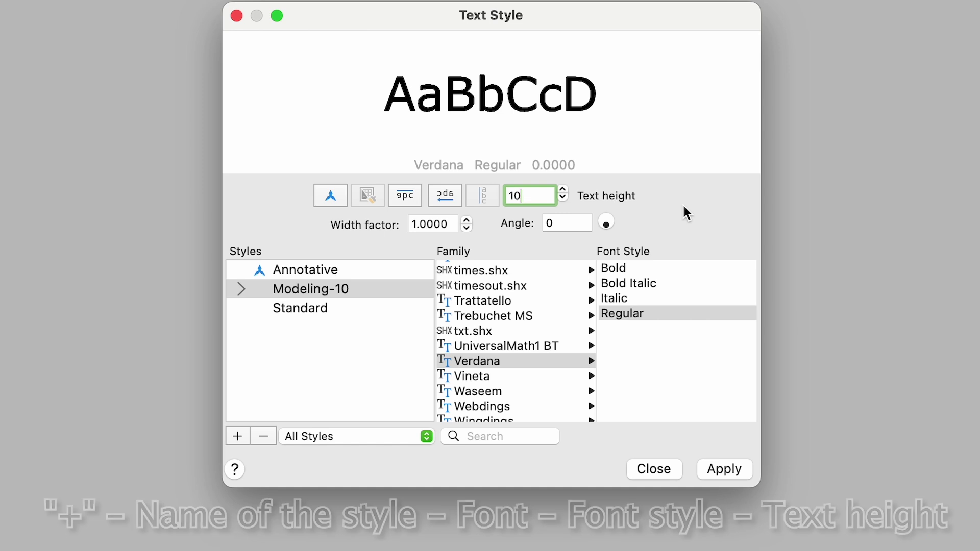
click(718, 468)
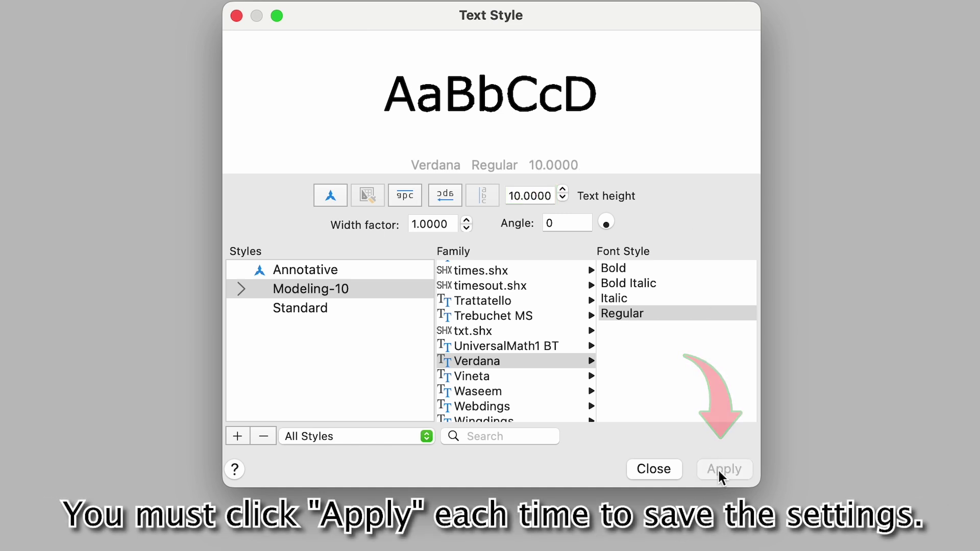
Step: Add a Modeling-6 text style based on Modeling-10 with height 6
click(306, 288)
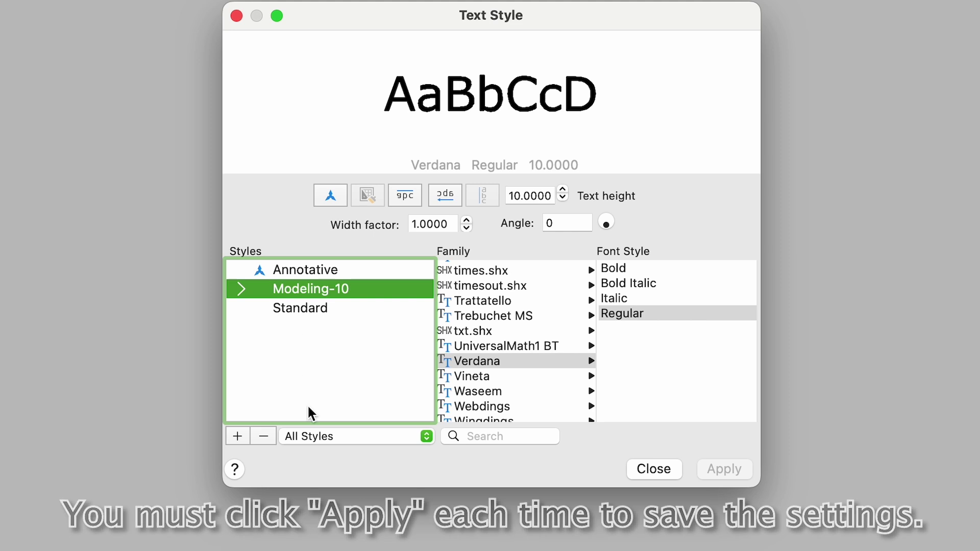
click(236, 433)
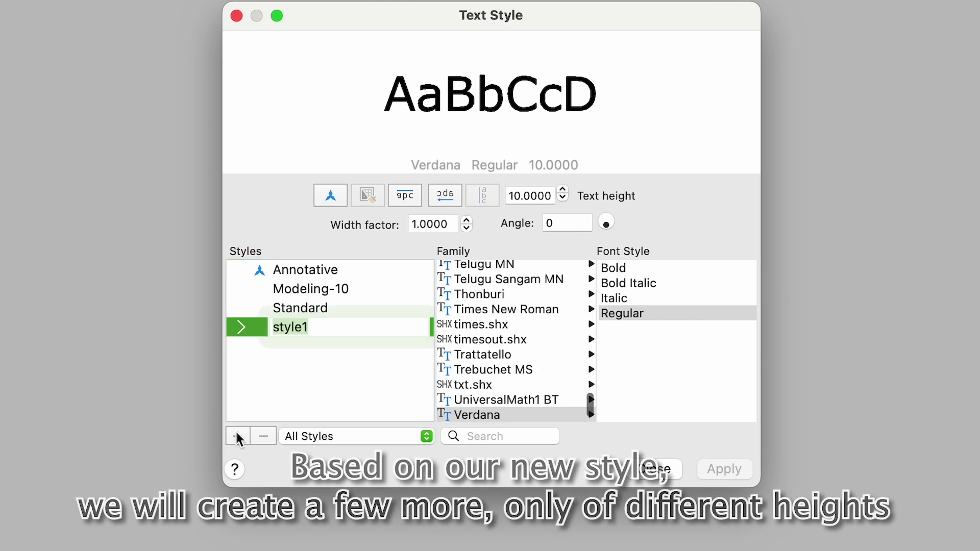
text(Modeling-6)
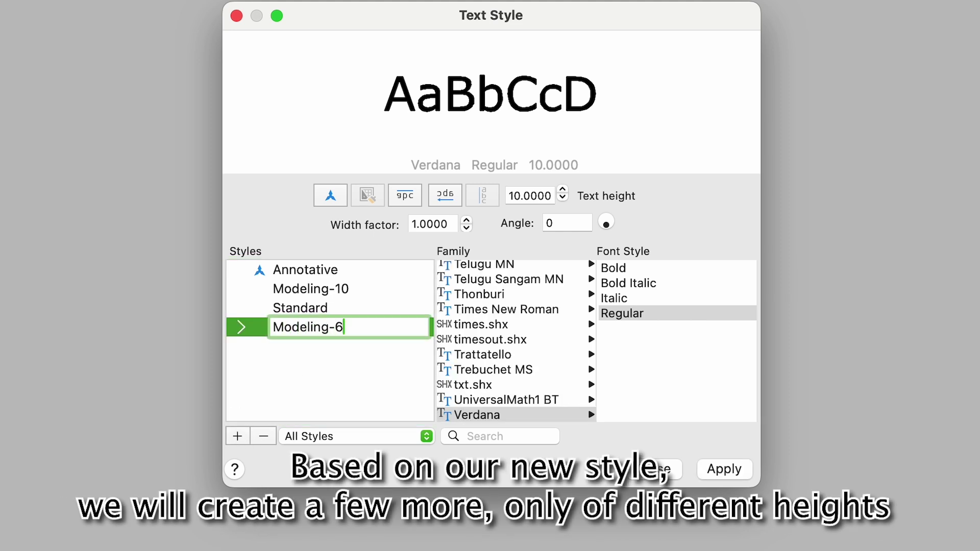
double_click(525, 196)
text(6)
key(Return)
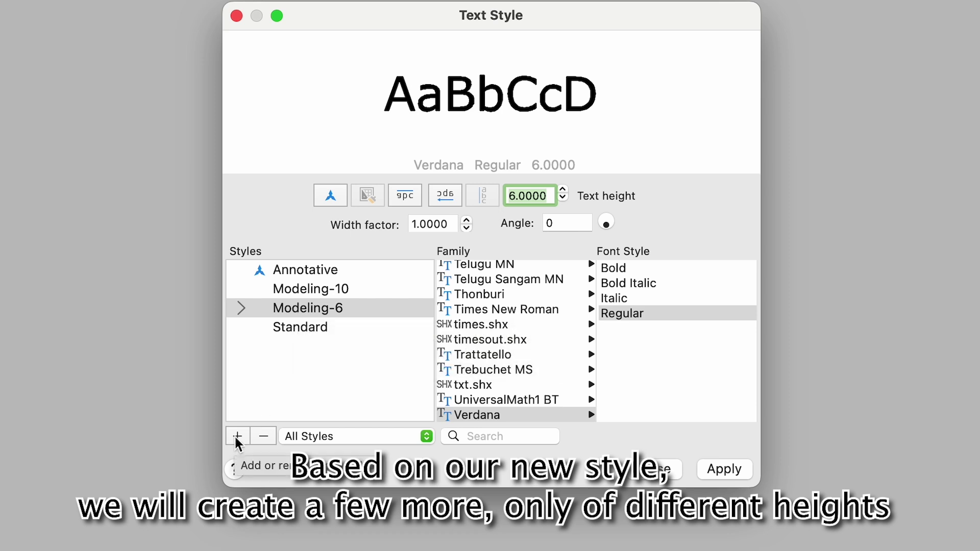
Step: Add the Modeling-4 text style with height 4 and close the text style settings
click(237, 437)
text(Modeling-4)
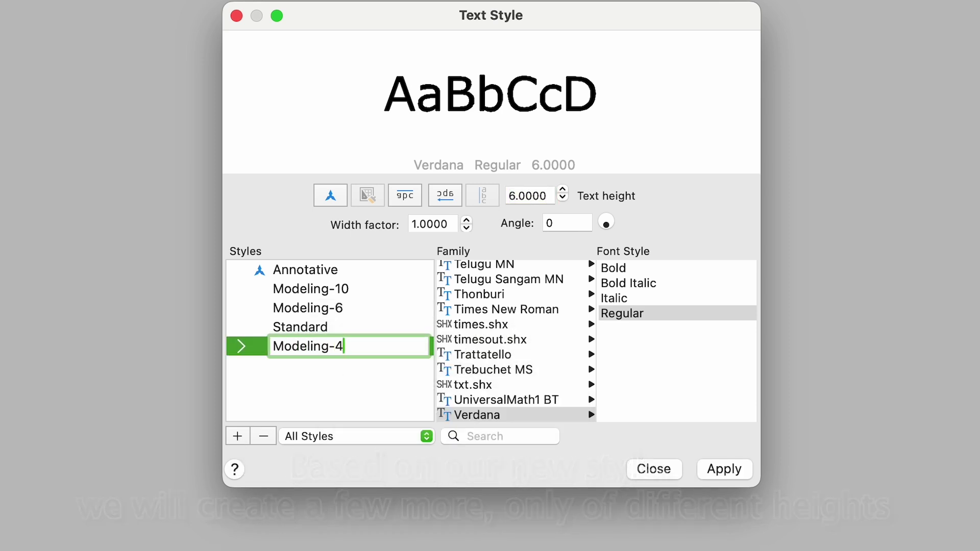
click(512, 195)
text(4.0000)
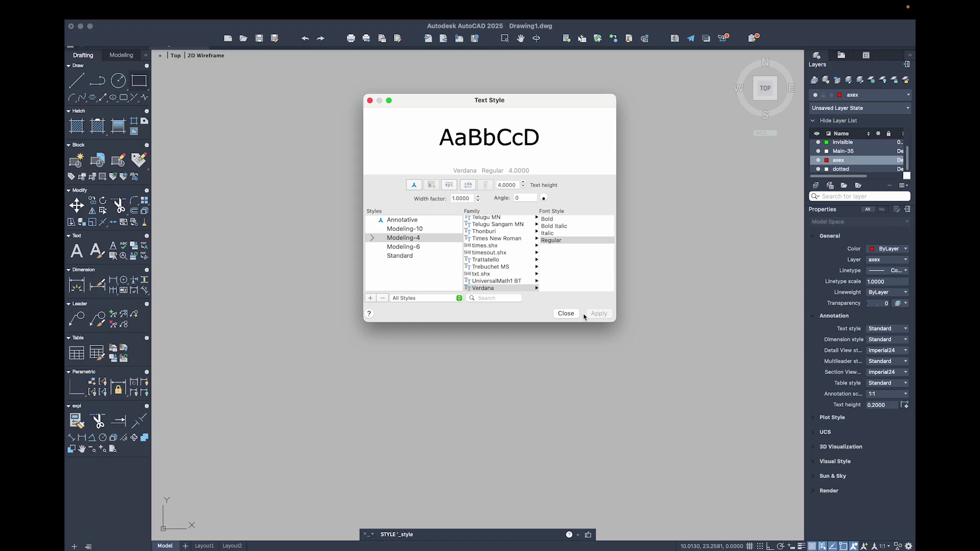
click(565, 313)
mouse_move(242, 4)
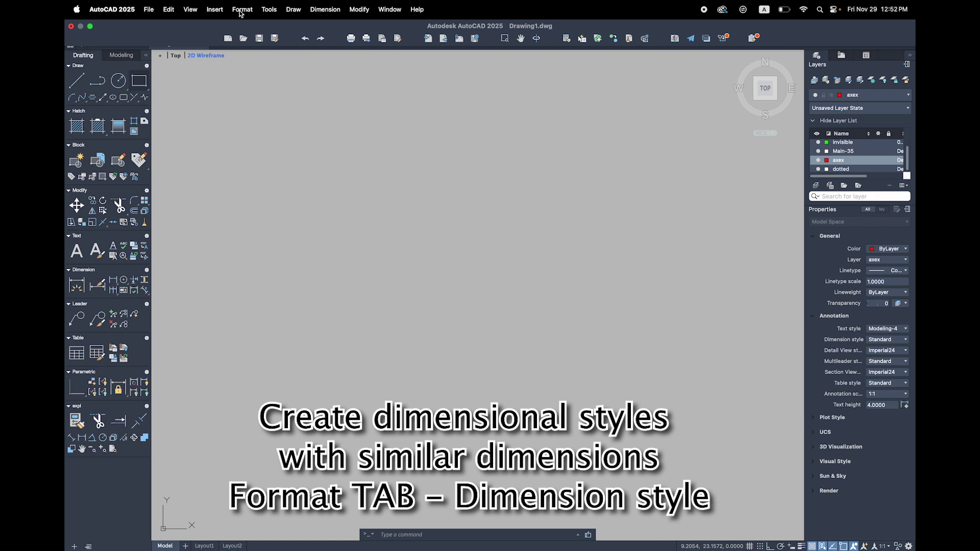
Step: Create a new dimension style named 10 based on Standard
click(240, 12)
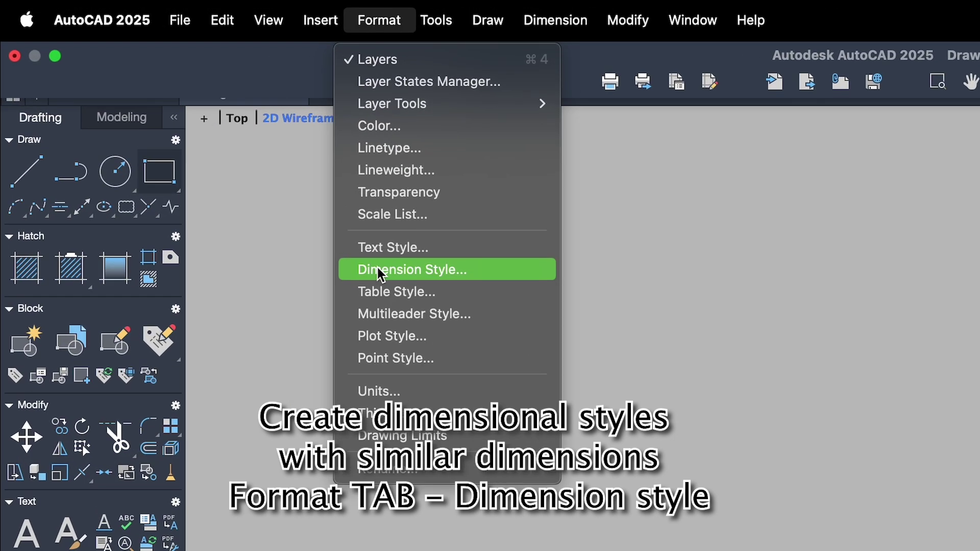
click(378, 269)
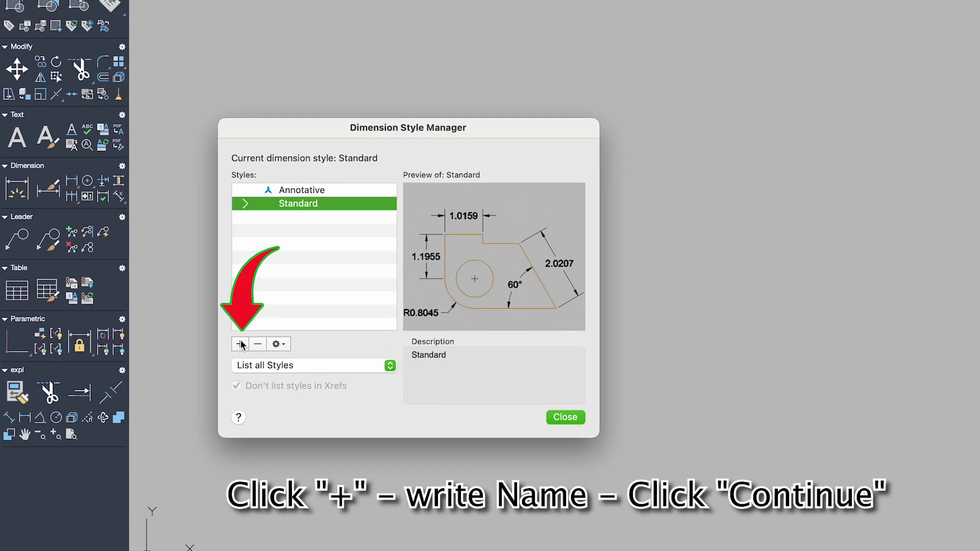
click(240, 344)
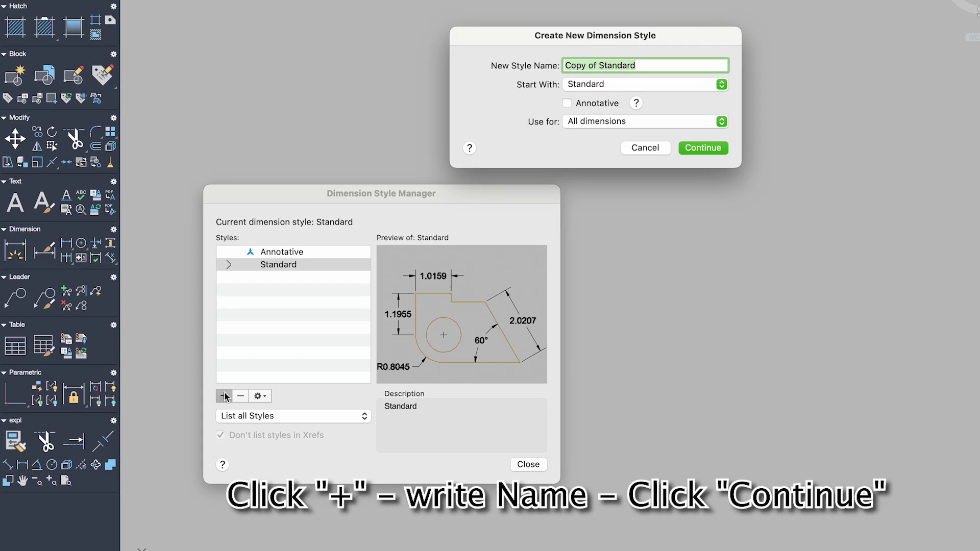
text(10)
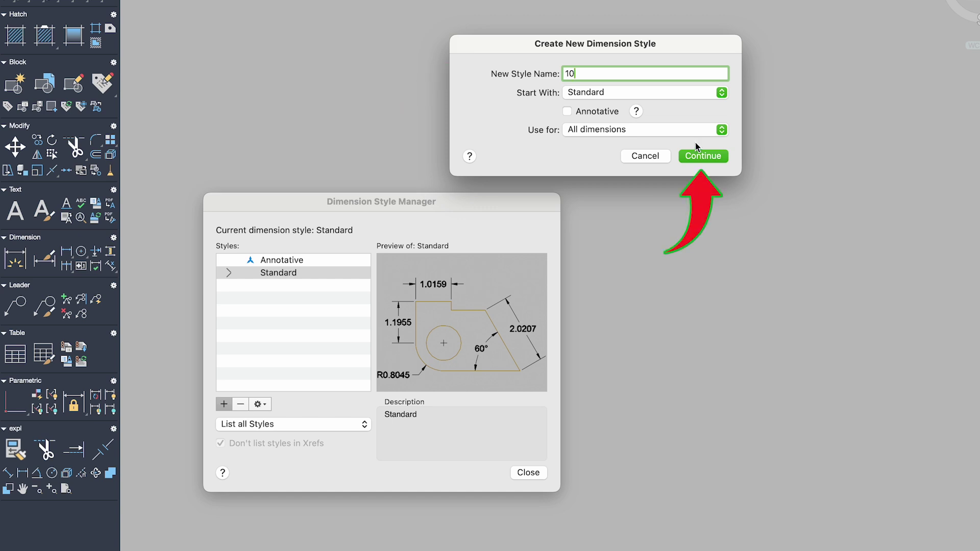
click(702, 159)
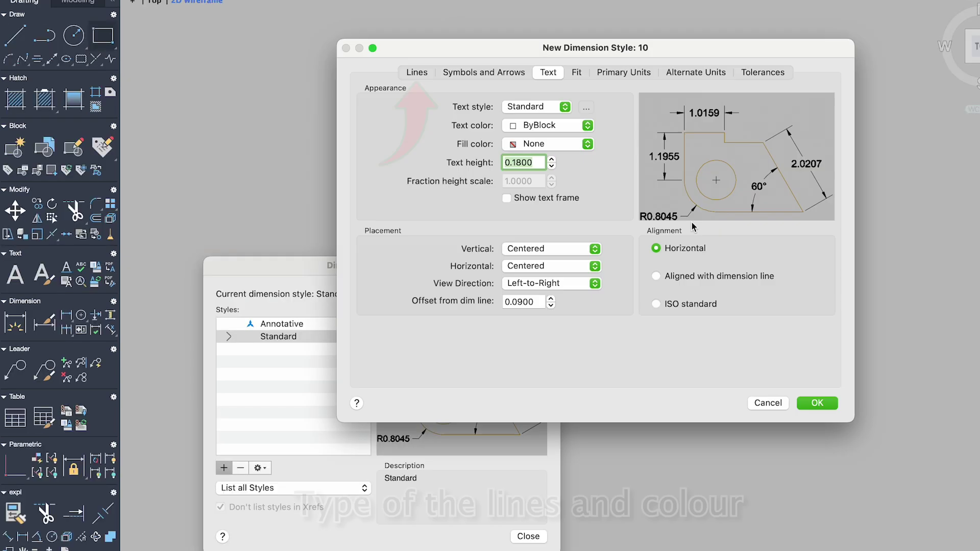
Step: Make style 10's dimension lines white, Continuous and 0.15 mm
click(417, 73)
click(564, 104)
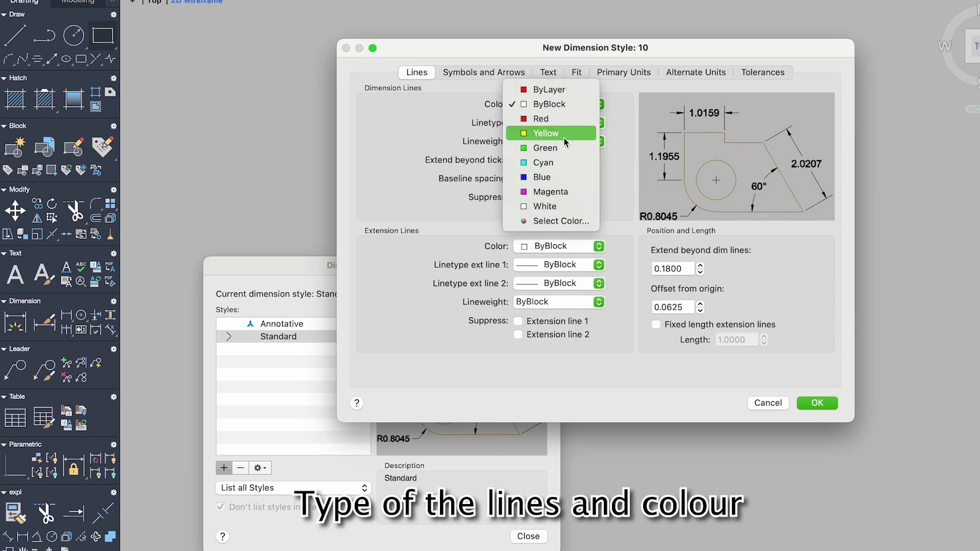
click(547, 209)
click(564, 124)
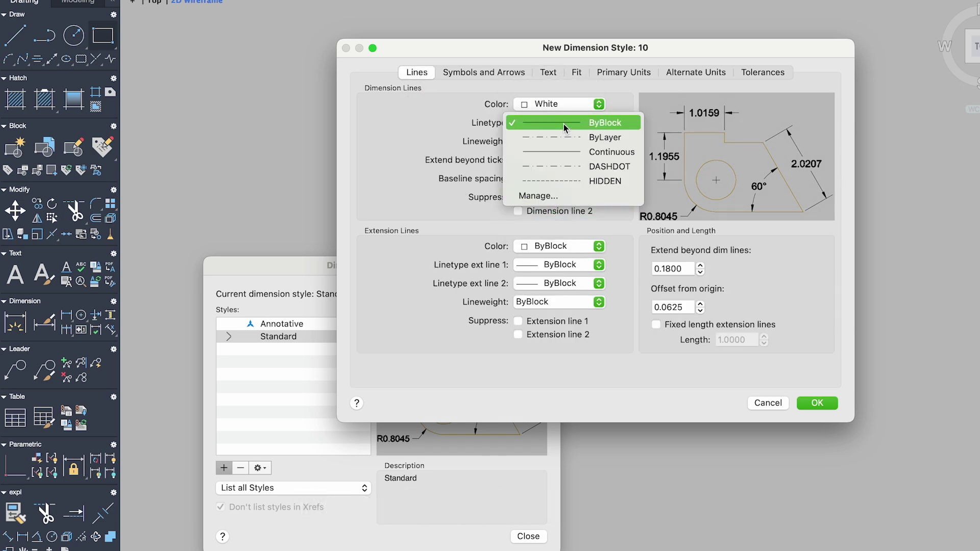
click(565, 151)
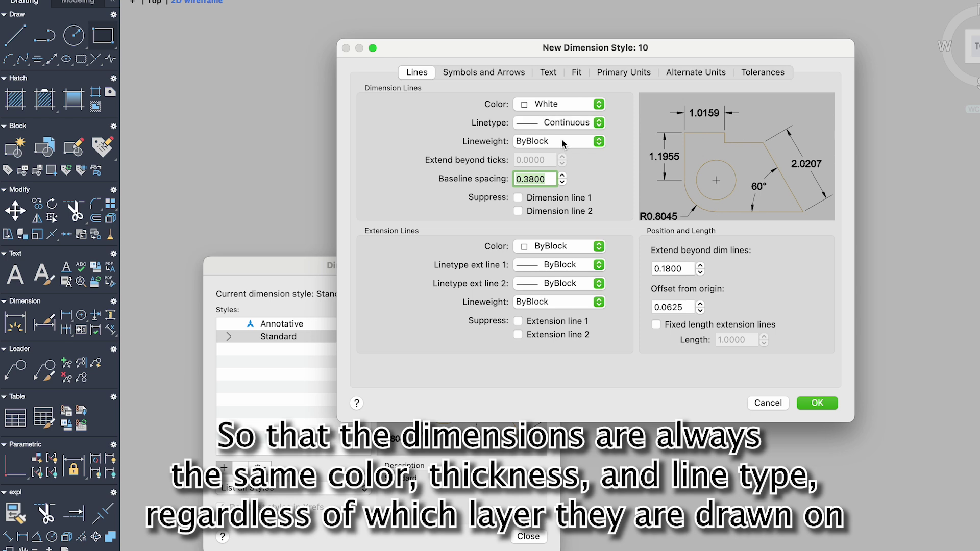
click(564, 142)
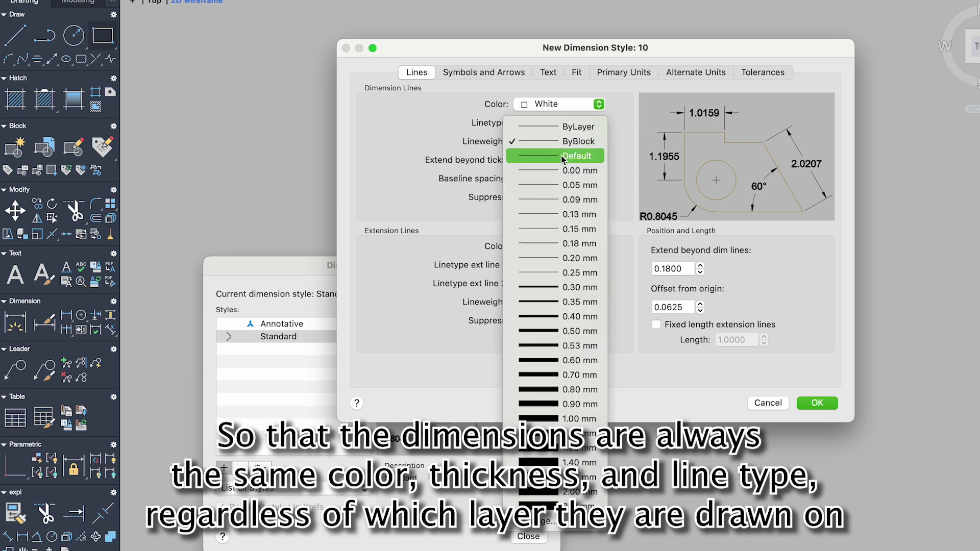
click(559, 229)
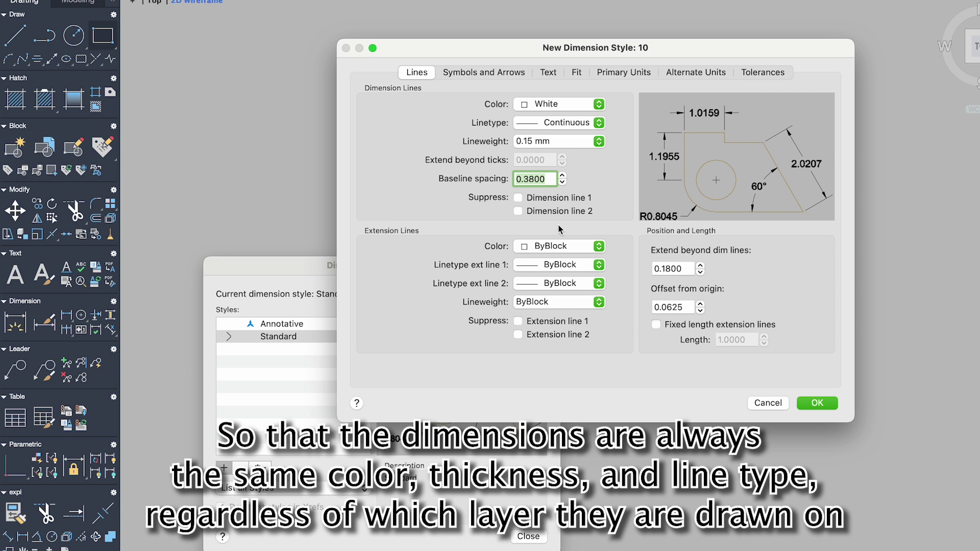
Step: Make both extension lines white, Continuous and 0.15 mm
click(558, 247)
click(535, 349)
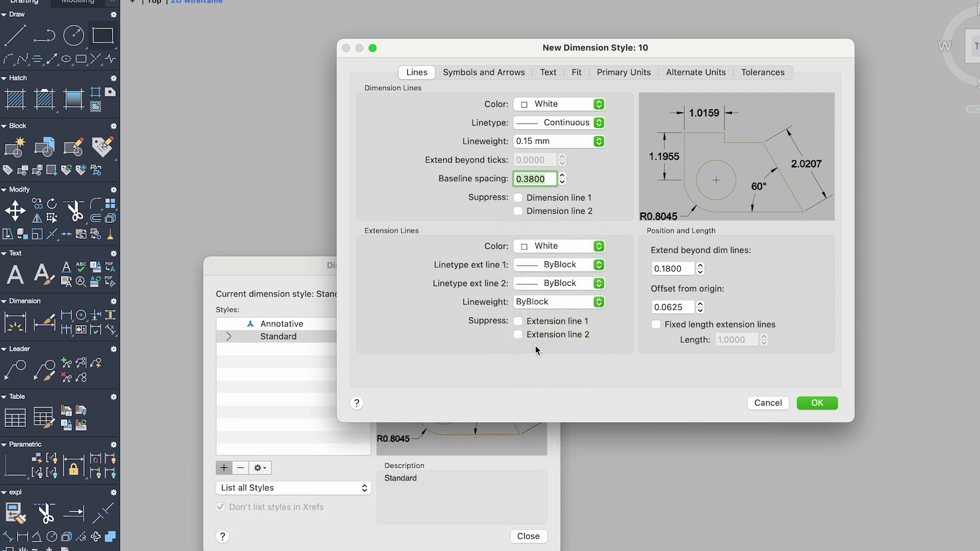
click(549, 265)
click(551, 294)
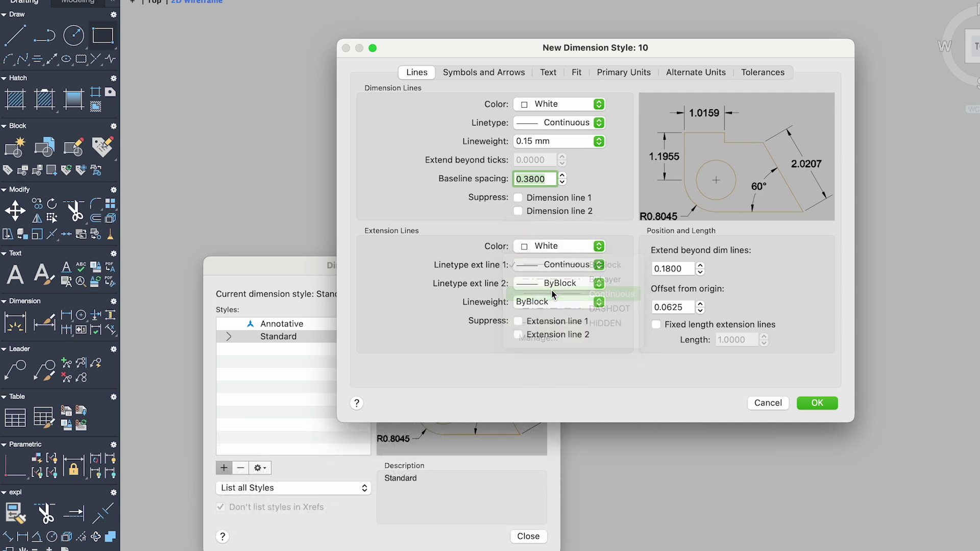
click(550, 312)
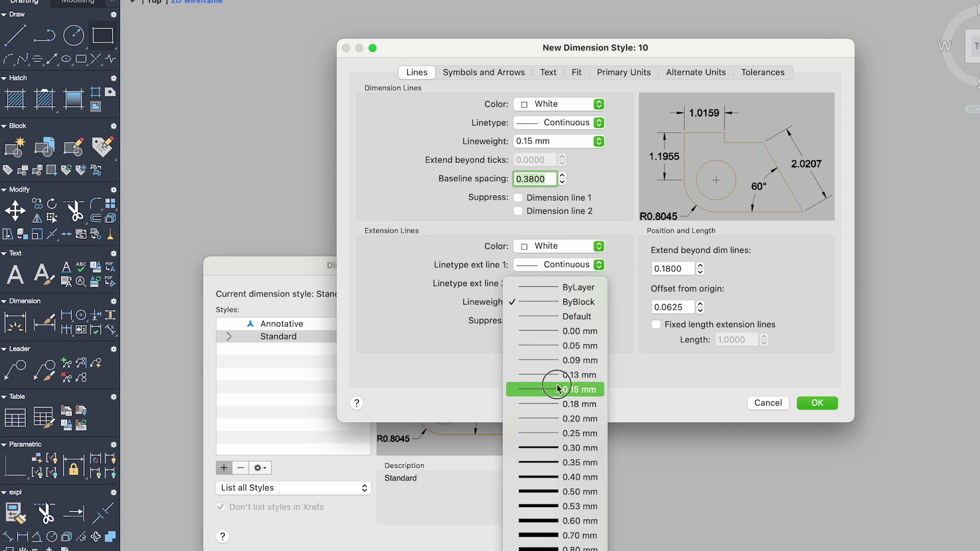
click(551, 389)
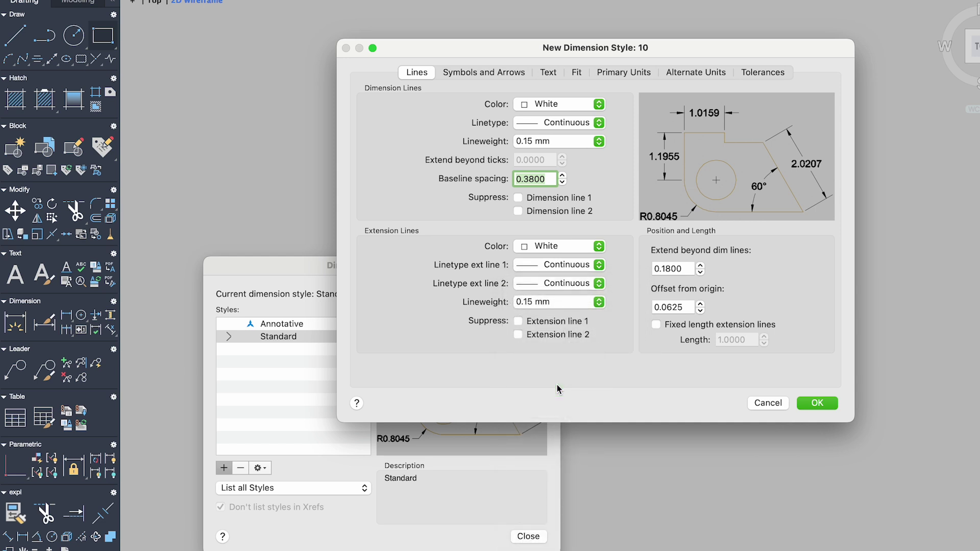
Step: Set the first, second and leader arrowheads to Oblique with arrow size 8
click(480, 72)
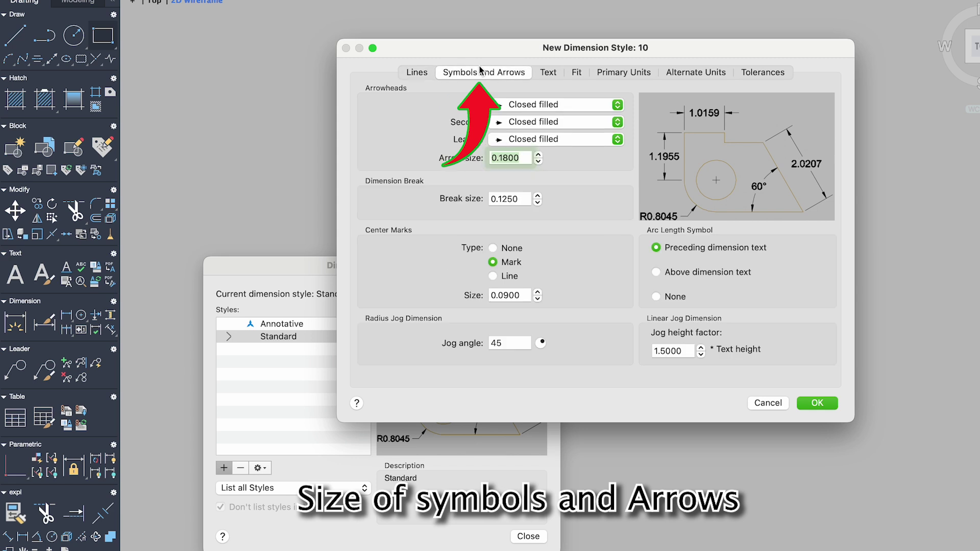
click(507, 110)
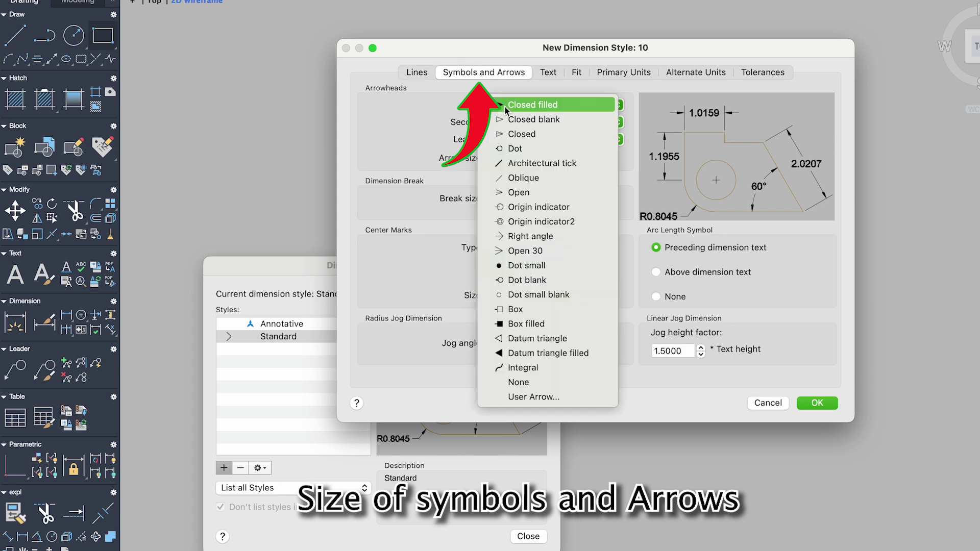
click(508, 178)
click(534, 139)
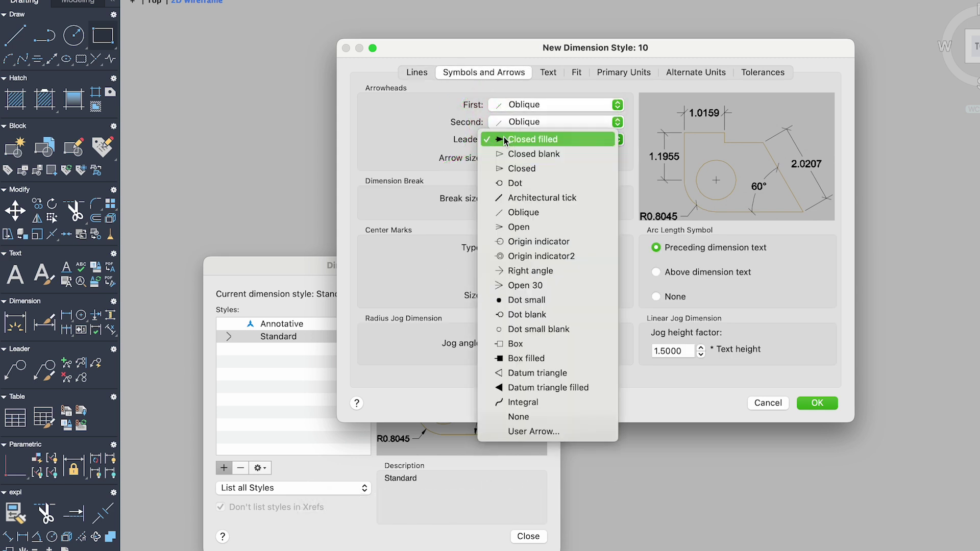
click(503, 212)
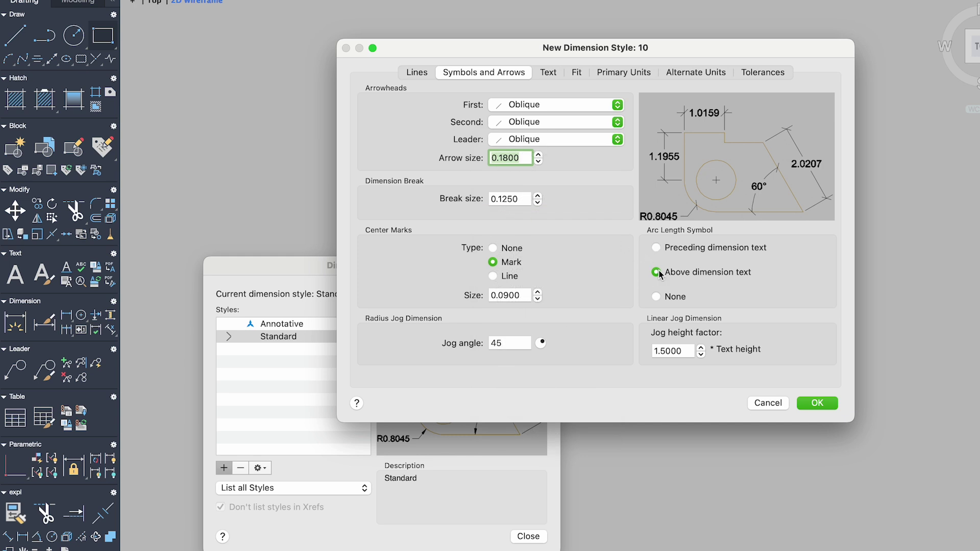
click(523, 157)
text(8)
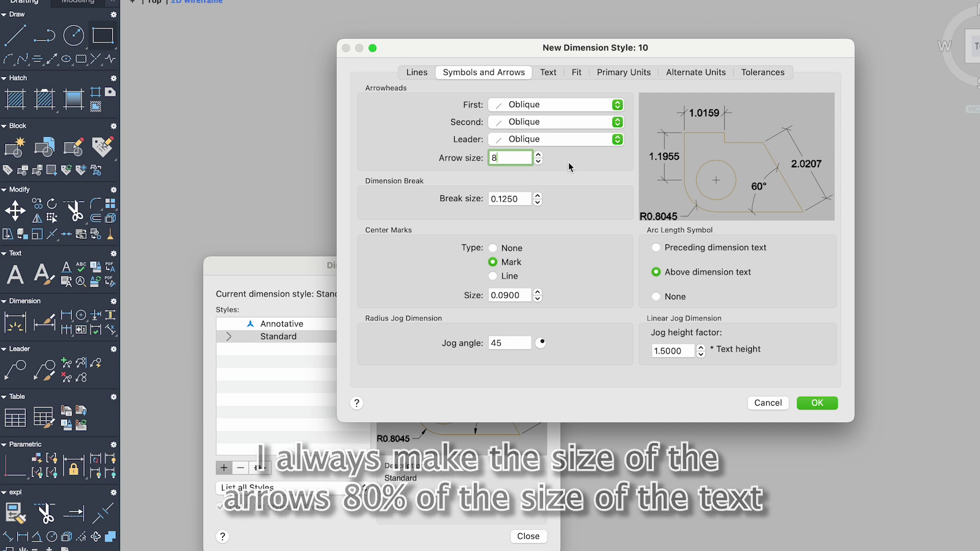
Step: Set the text height to 10 and save style 10 as current
click(548, 73)
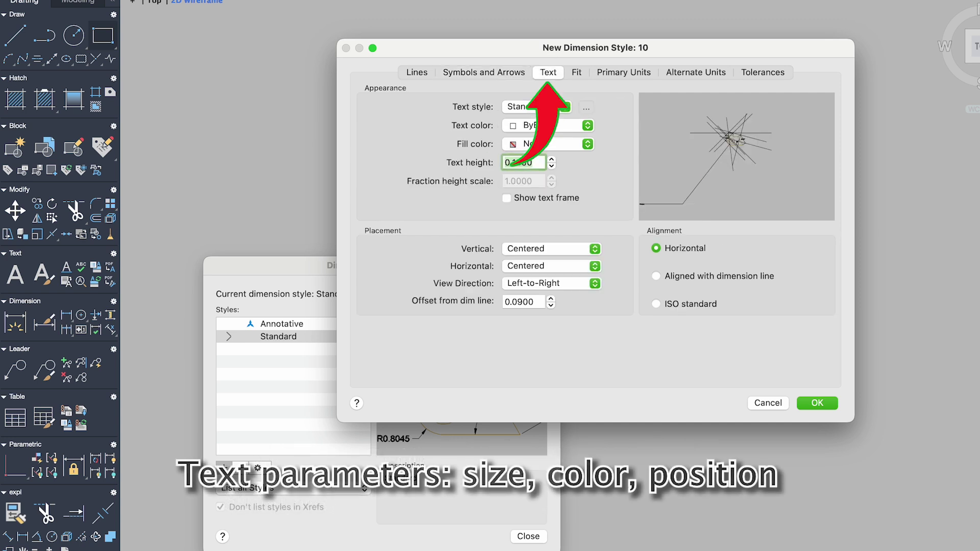
double_click(524, 163)
text(10)
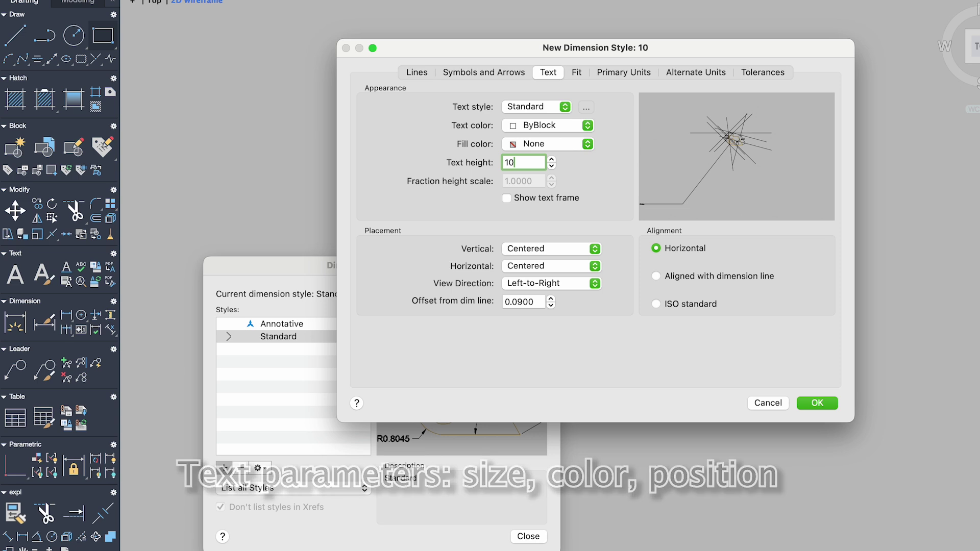
key(Return)
drag(453, 270, 621, 142)
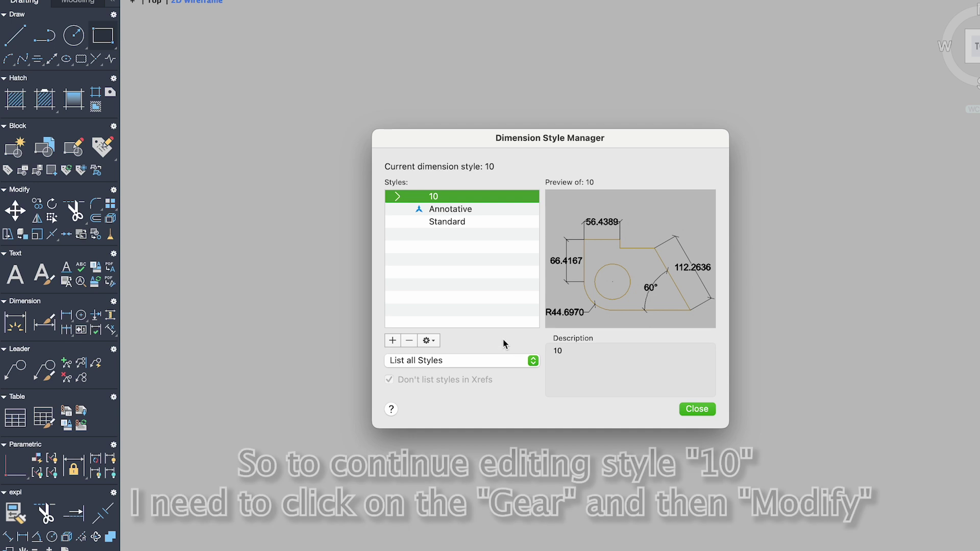
Step: Reopen style 10 and place its text Above, aligned with the dimension line
click(426, 341)
click(439, 372)
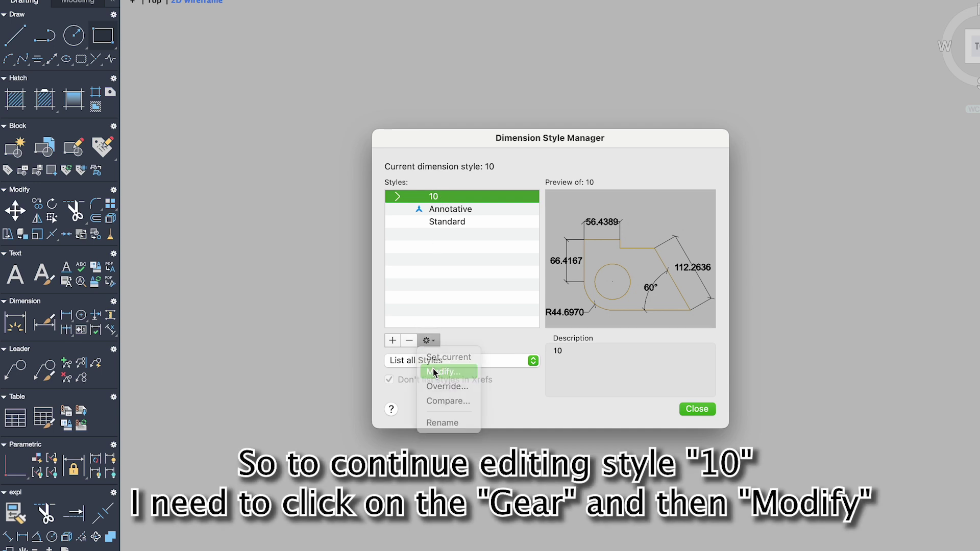
click(540, 250)
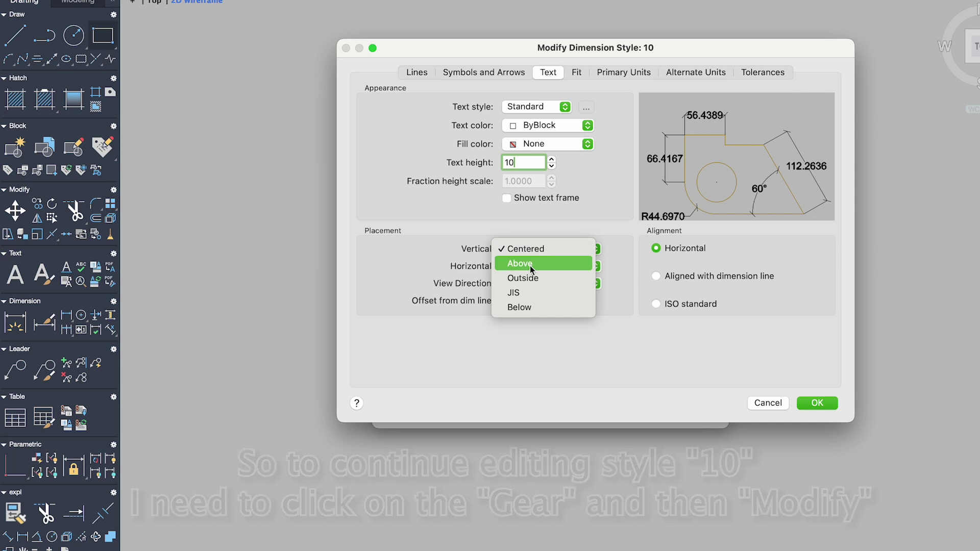
click(532, 265)
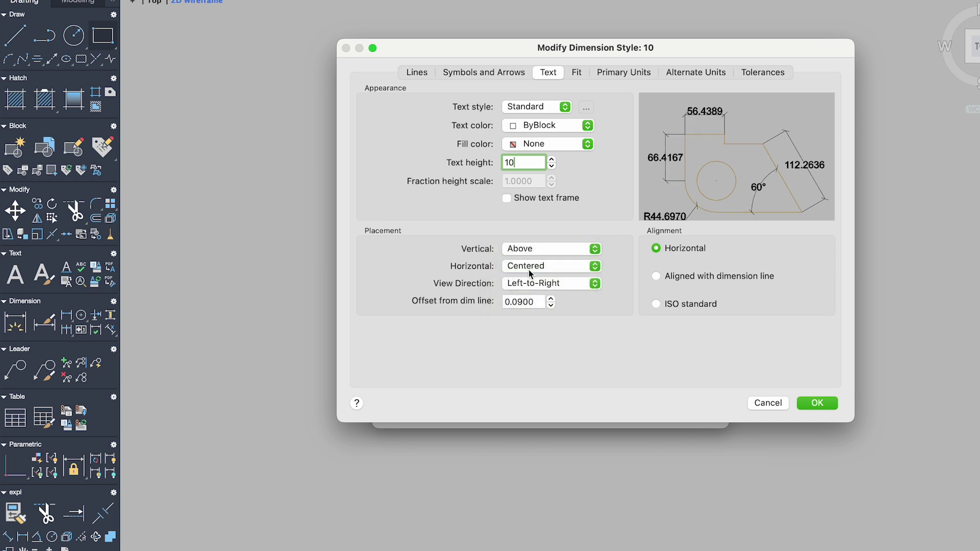
click(530, 267)
click(531, 267)
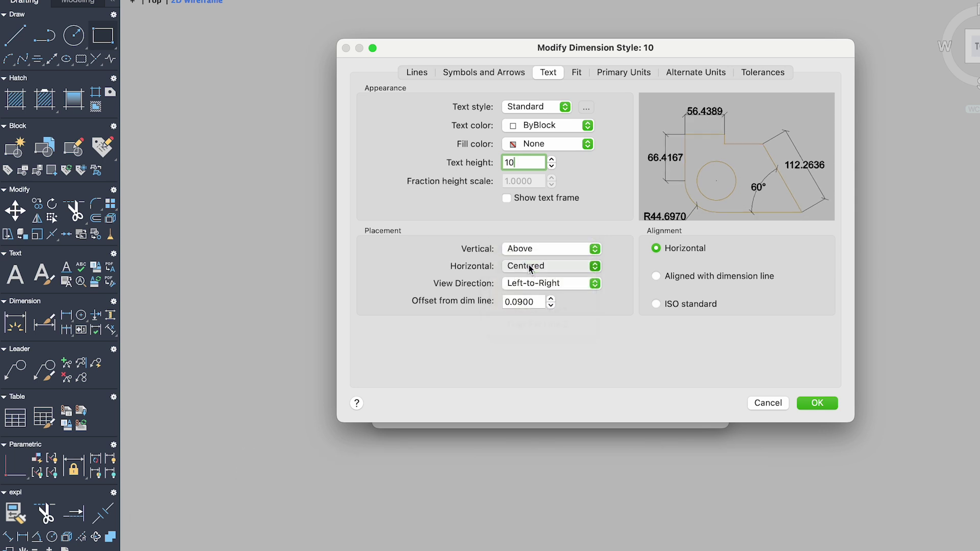
click(658, 276)
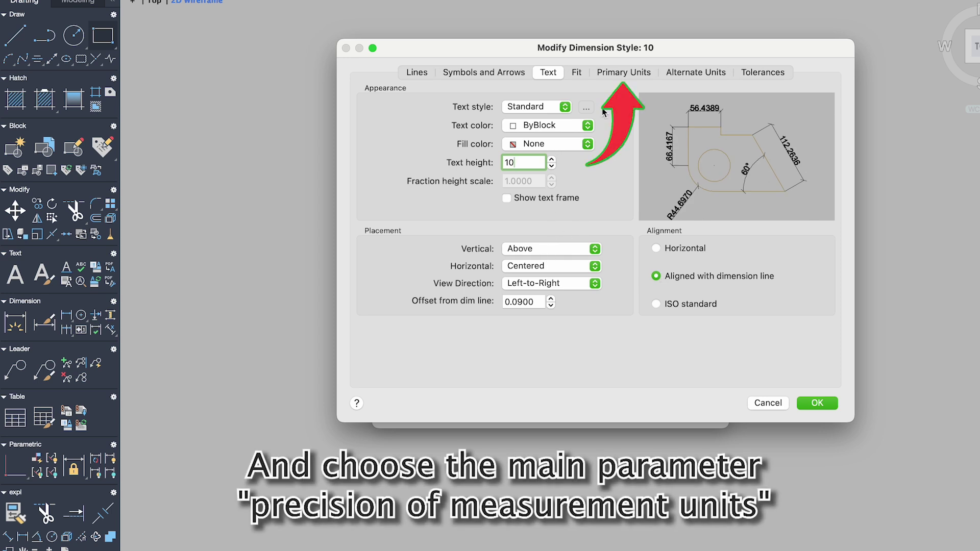
Step: Set linear precision to 0 and save the changes to style 10
click(622, 72)
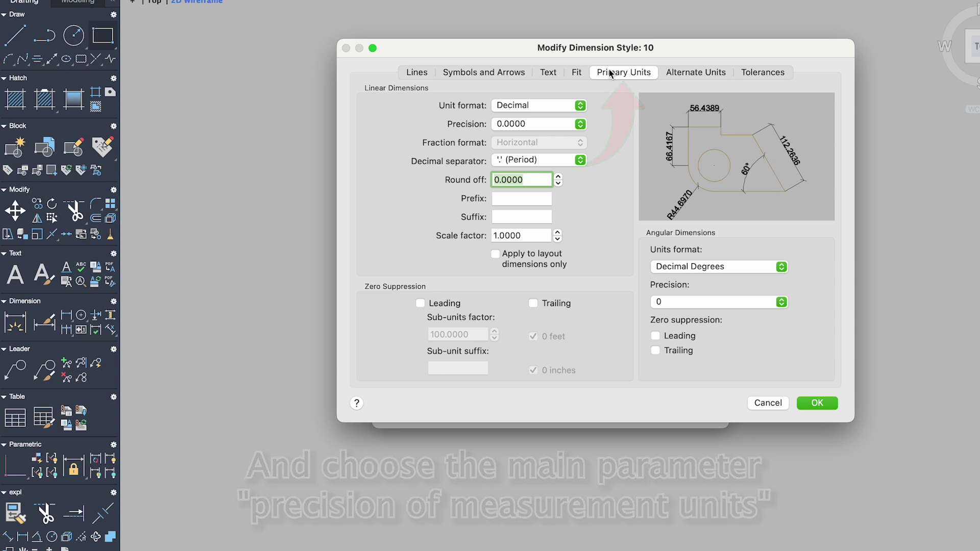
click(546, 123)
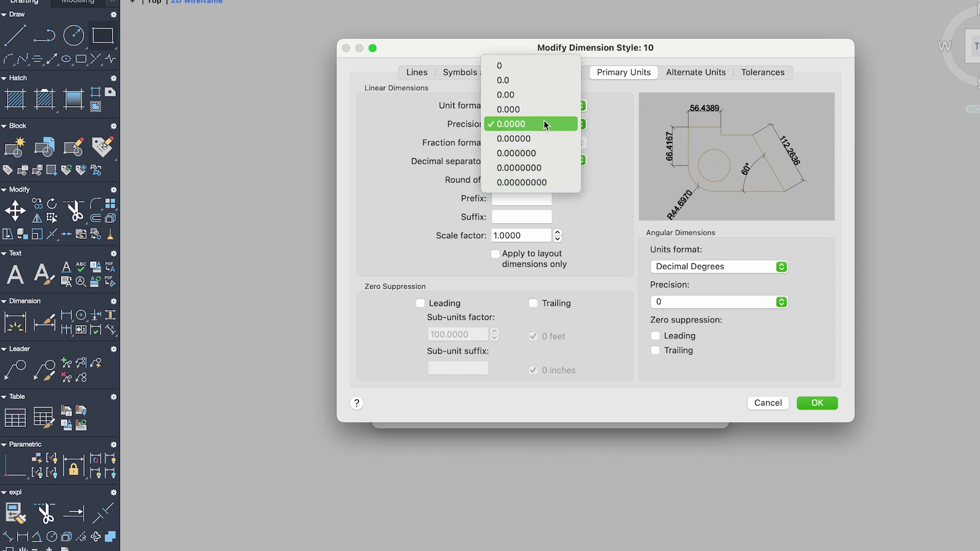
click(507, 65)
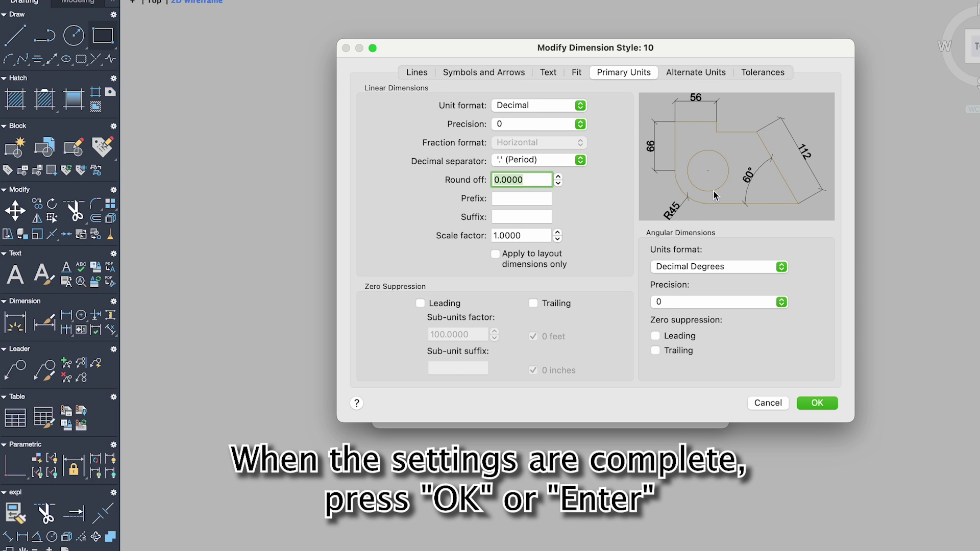
click(817, 404)
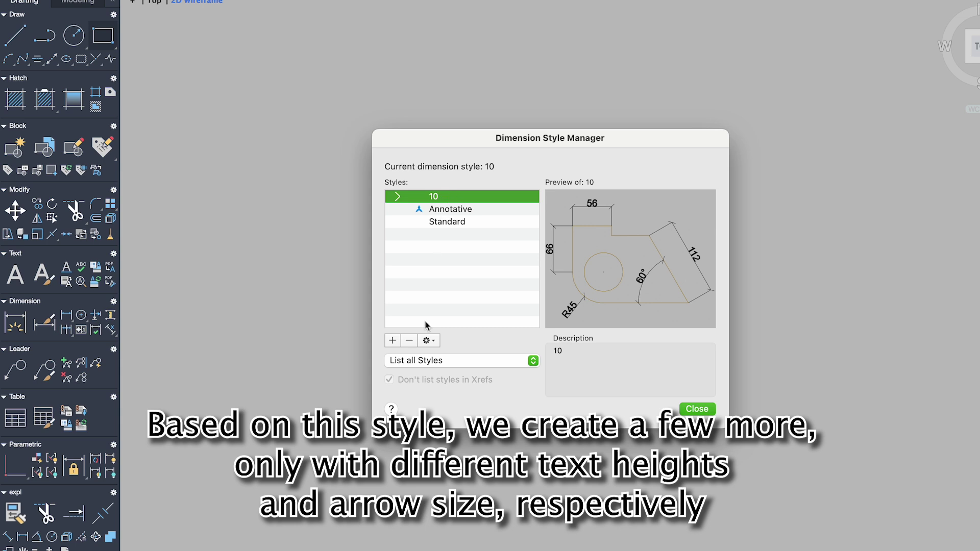
Step: Create dimension style 6 from style 10 with arrow size 5 and text height 6
click(393, 341)
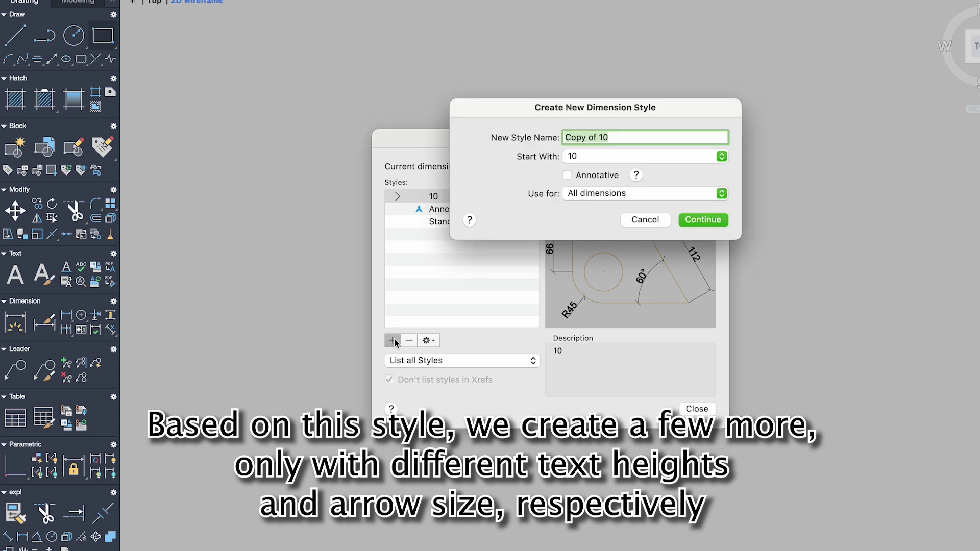
text(6)
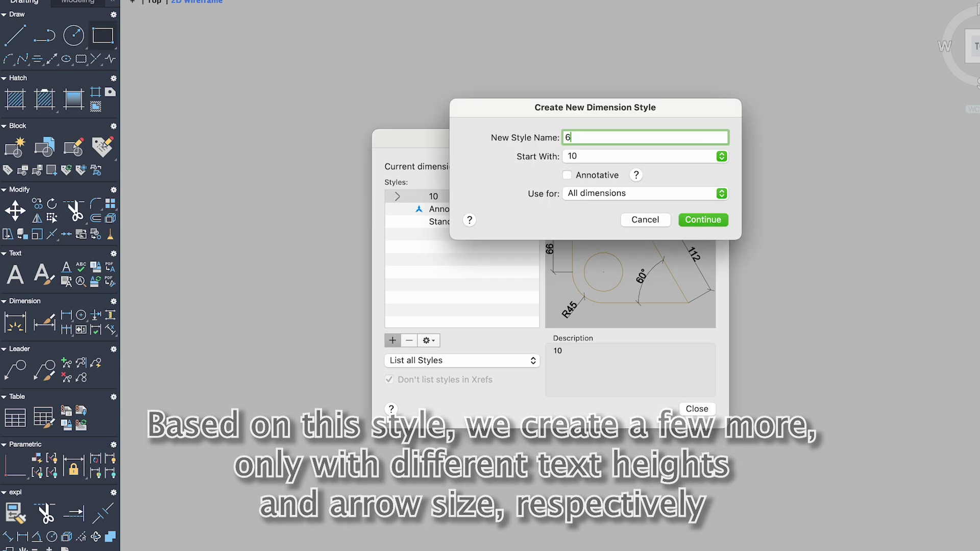
key(Return)
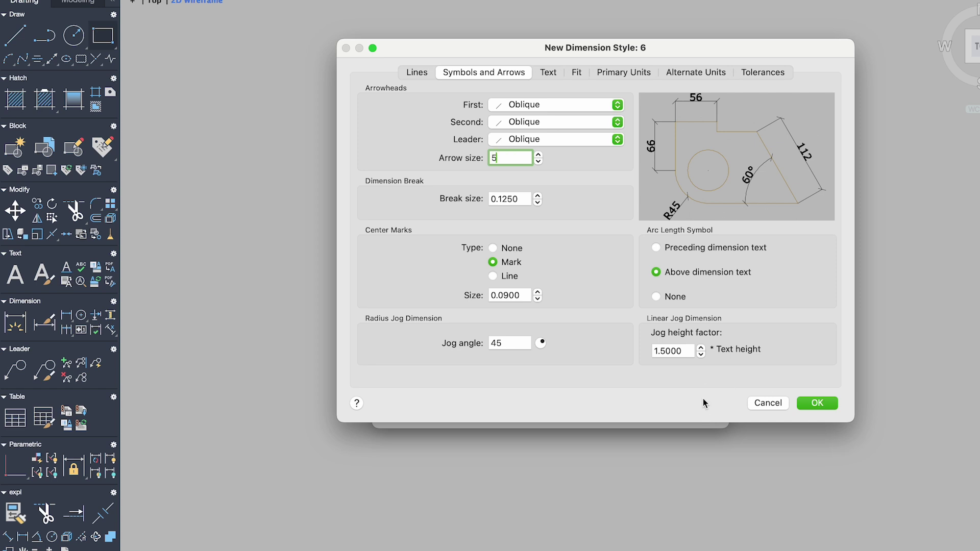
click(417, 72)
click(548, 72)
click(505, 164)
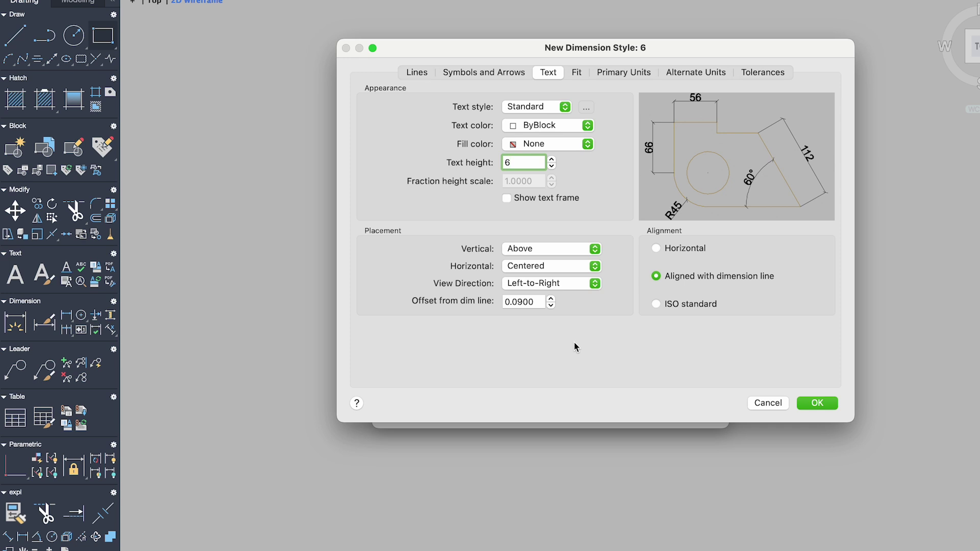
click(503, 74)
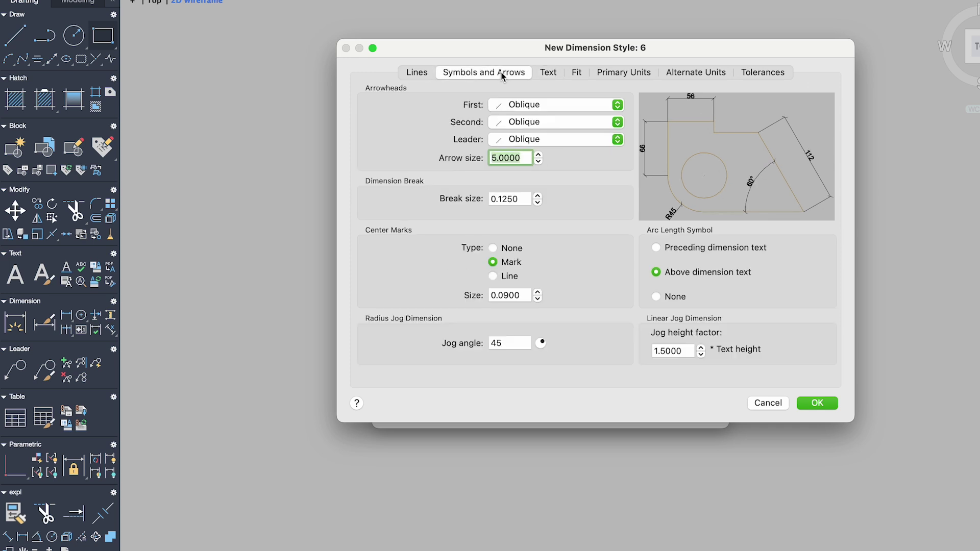
click(816, 403)
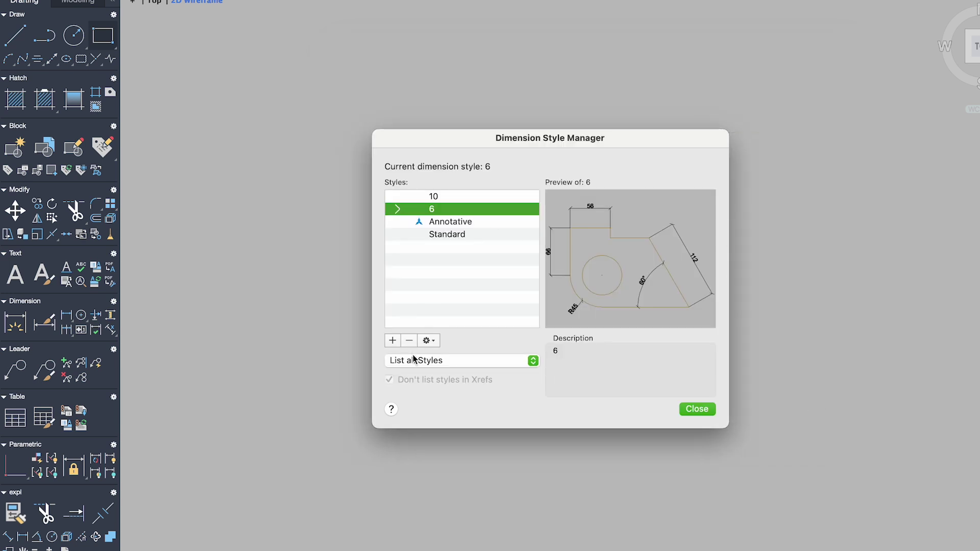
Step: Create dimension style 4 from style 6 with text height 4
click(394, 341)
text(4)
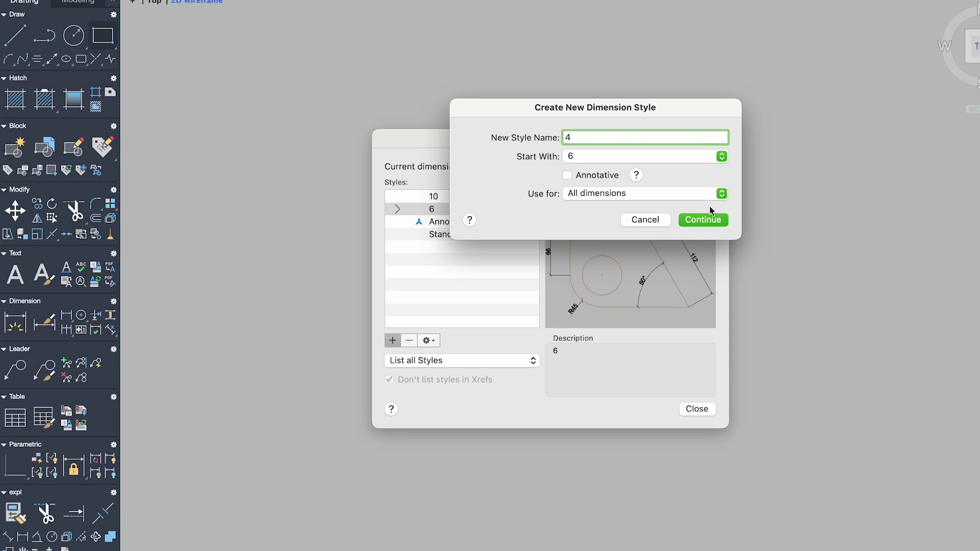
click(711, 224)
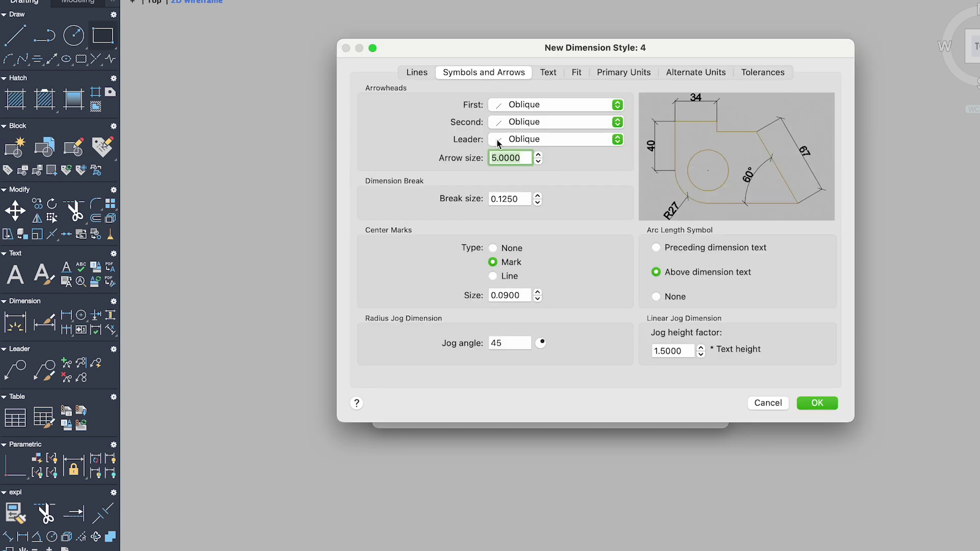
click(561, 75)
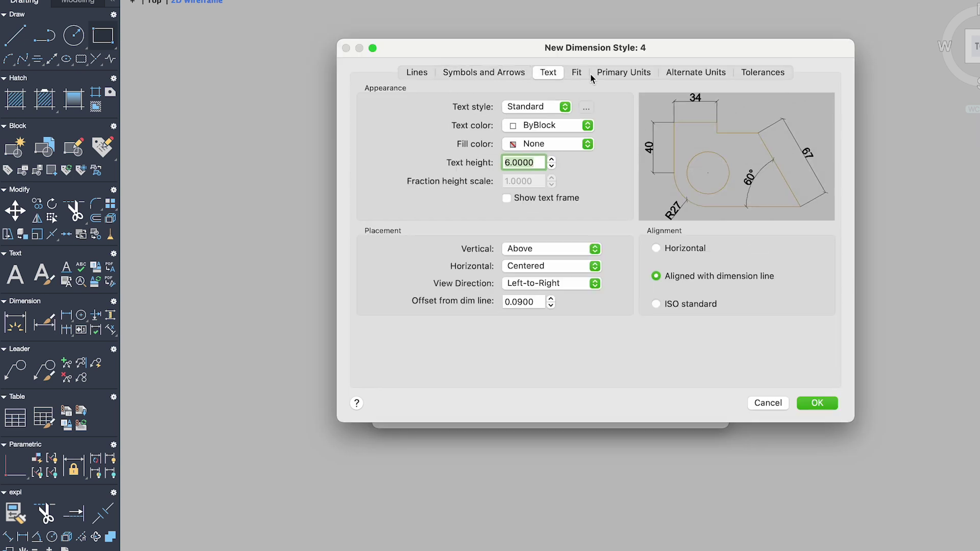
click(422, 73)
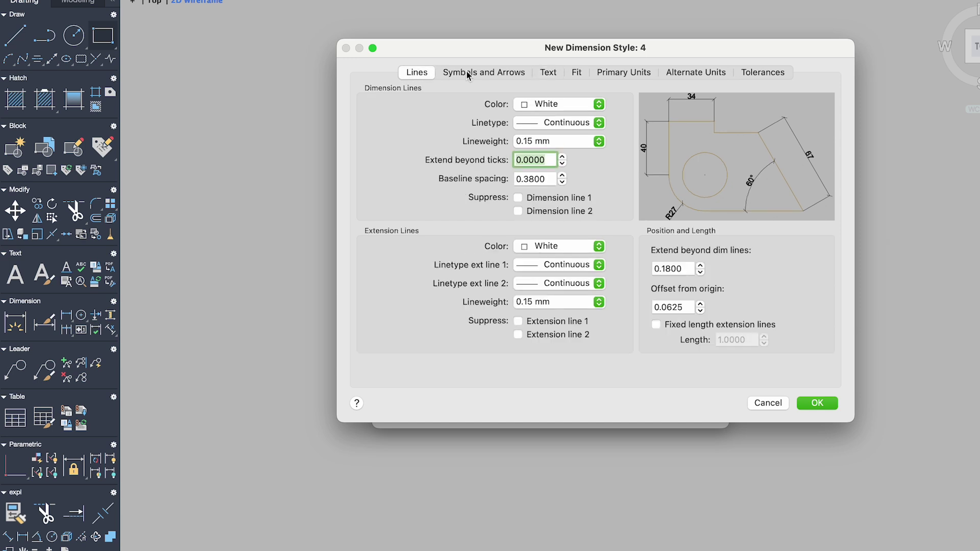
click(526, 73)
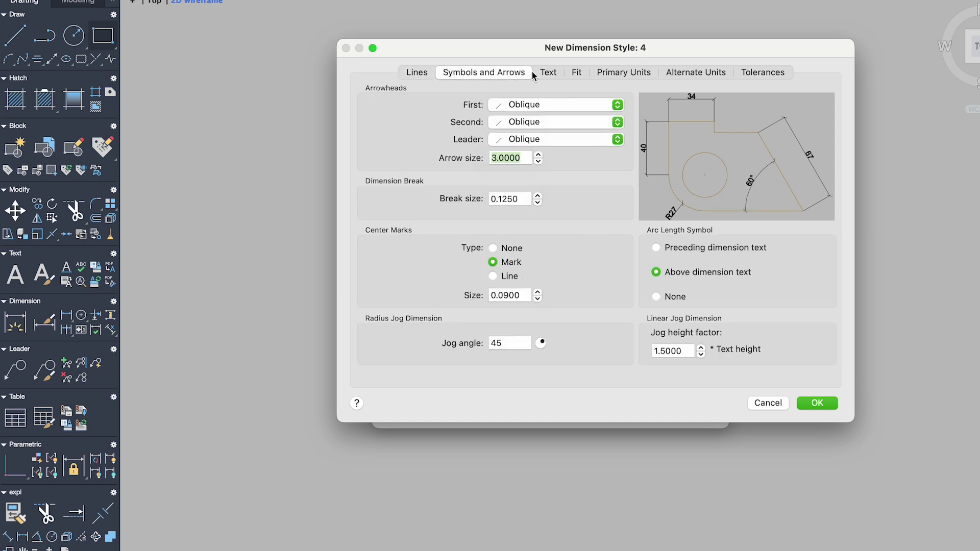
click(573, 74)
click(618, 74)
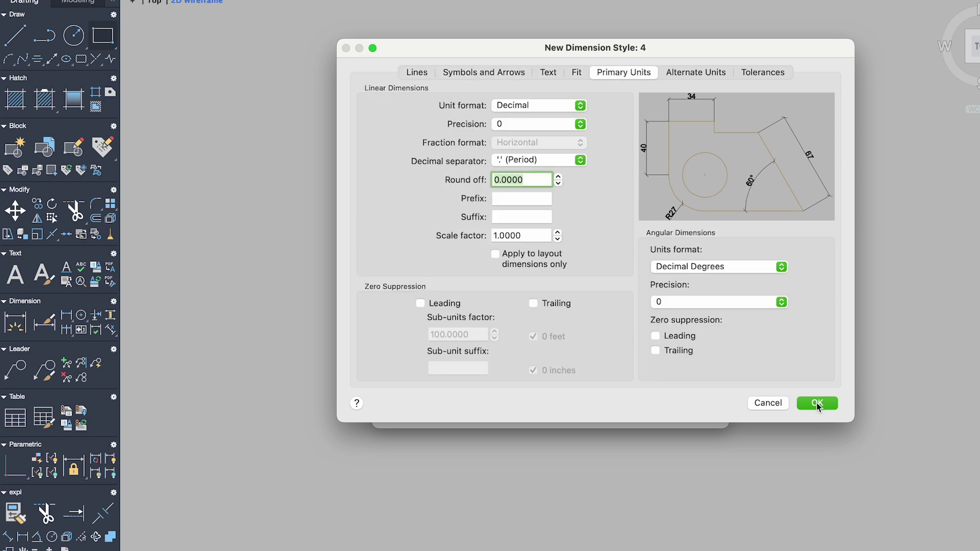
click(818, 404)
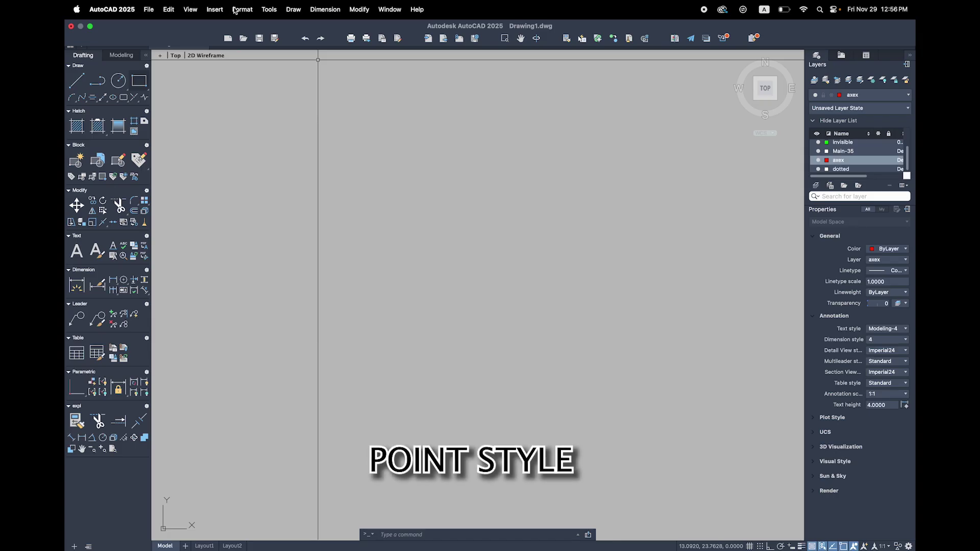
Step: Set the drawing's point style to the circle-with-X marker
click(235, 10)
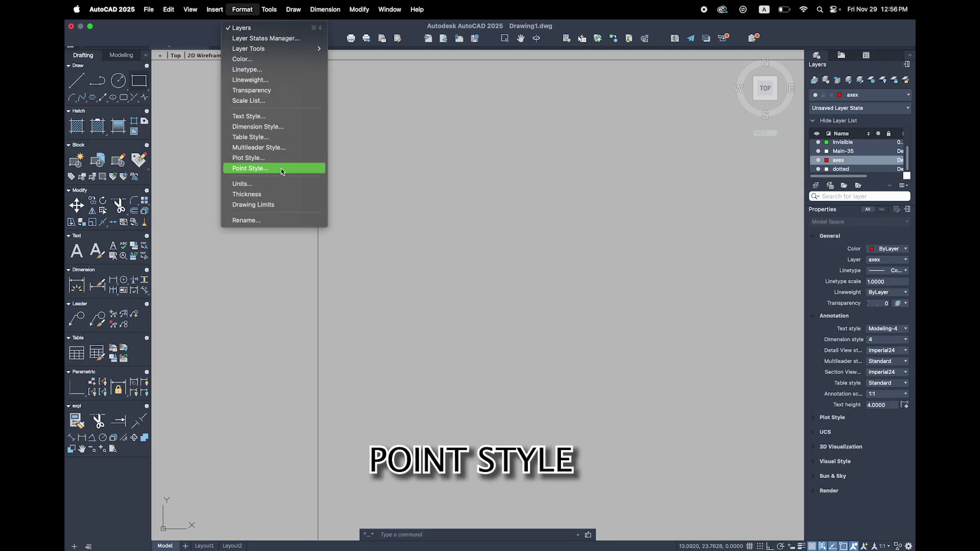
click(243, 171)
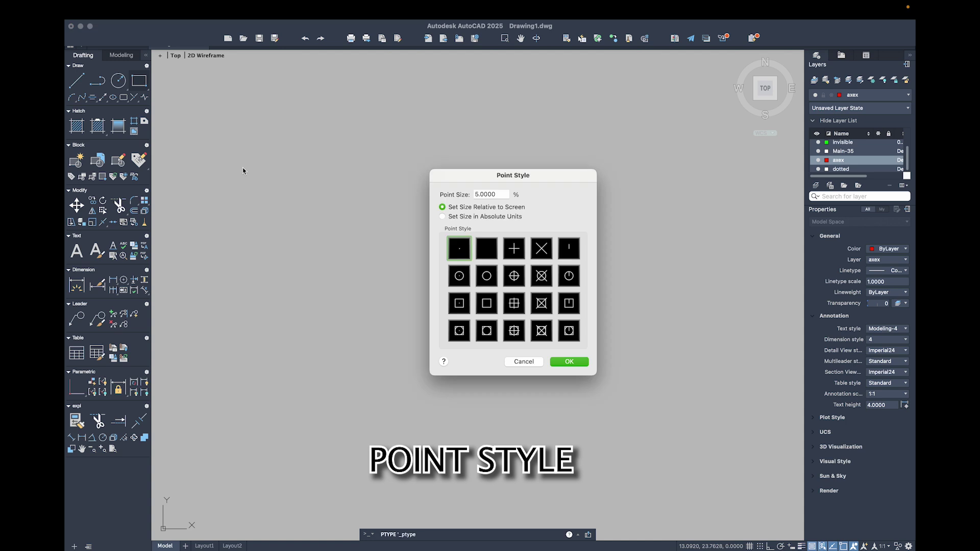
click(542, 277)
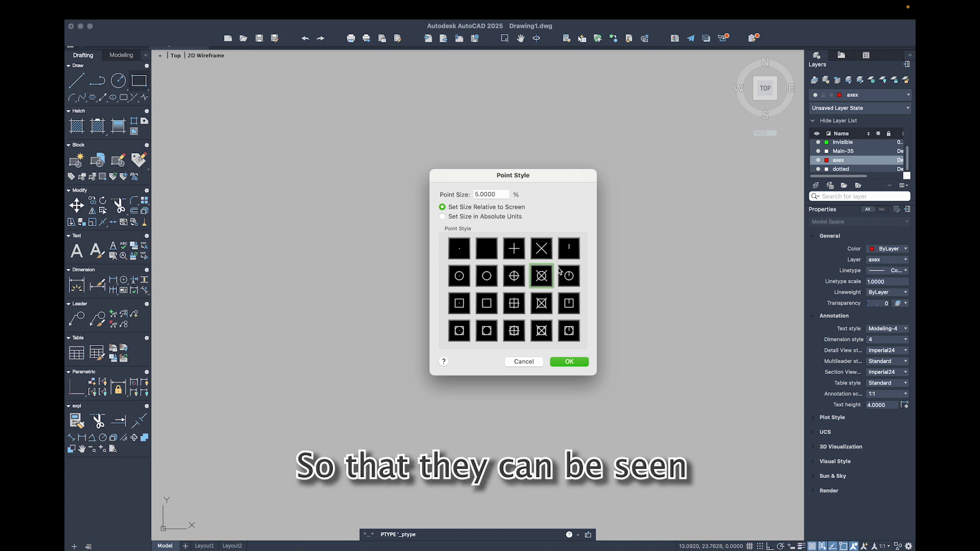
click(558, 361)
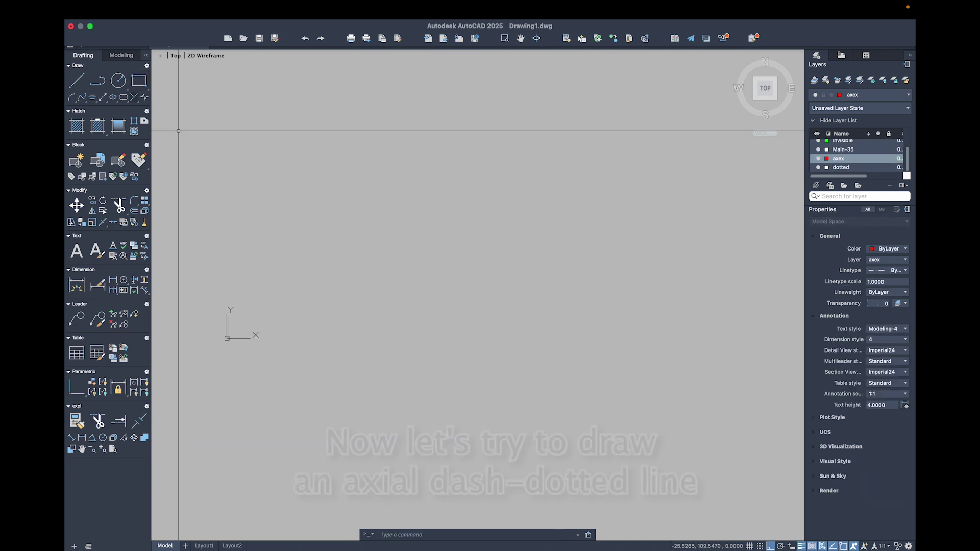
Step: Draw a horizontal polyline on the axex layer across the left part with Ortho on
click(97, 80)
click(231, 268)
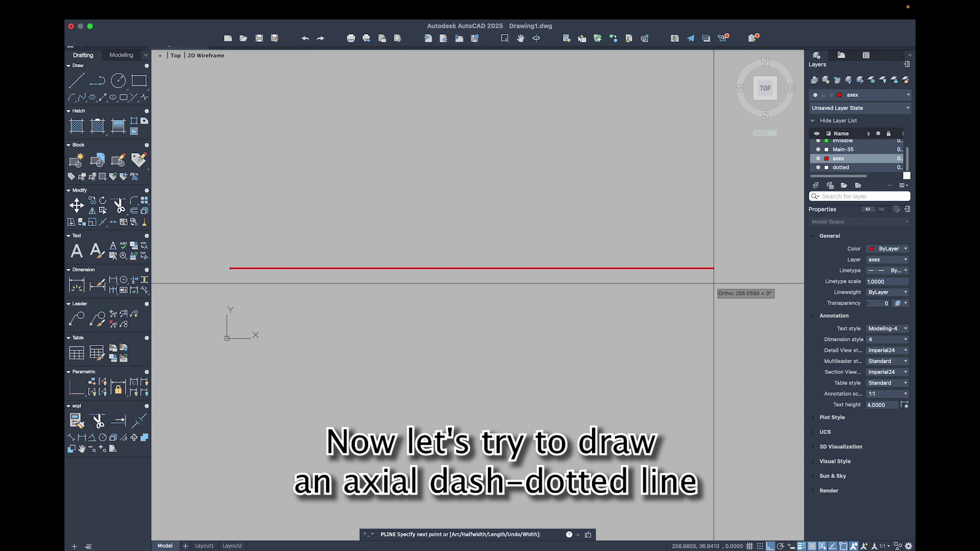
key(F8)
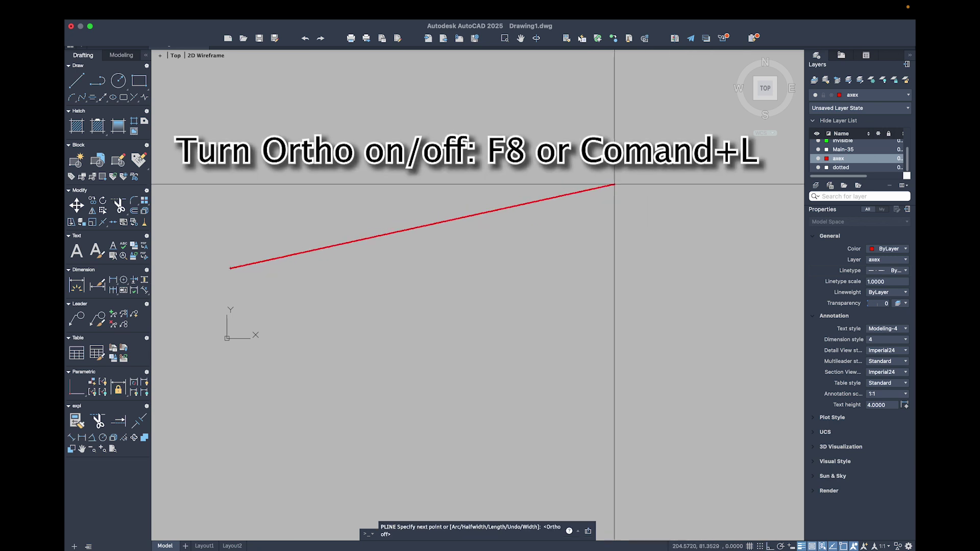
key(F8)
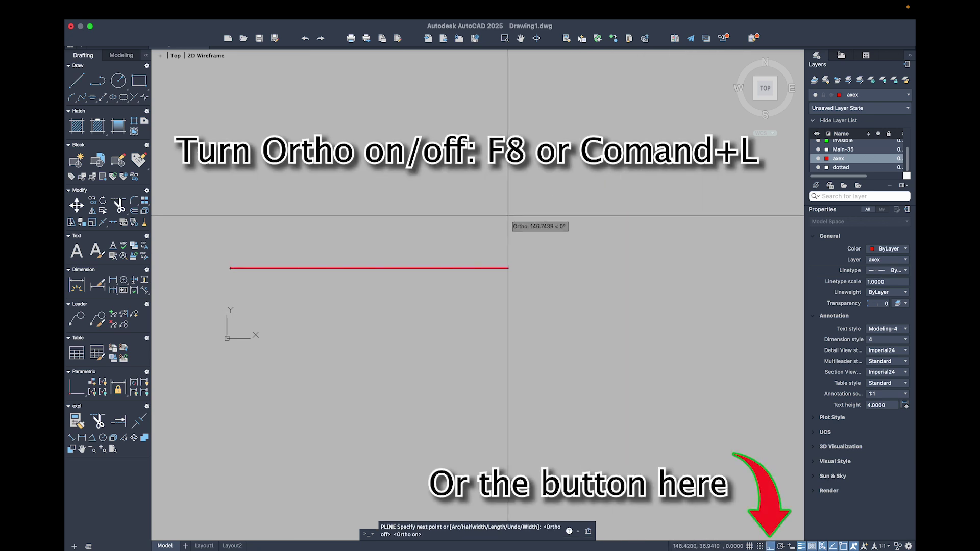
click(771, 546)
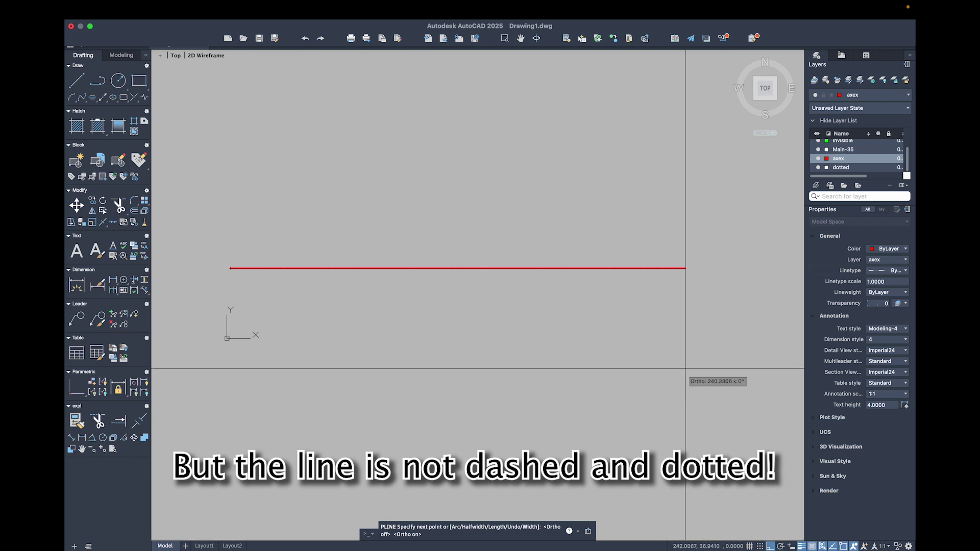
click(675, 271)
key(Return)
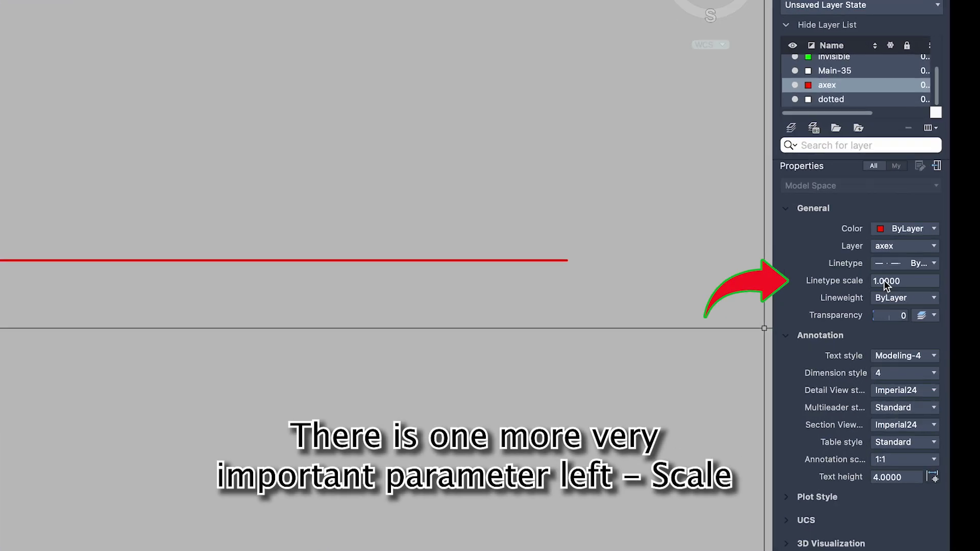
Step: Set the linetype scale to 10 in Properties
click(888, 281)
text(10)
key(Return)
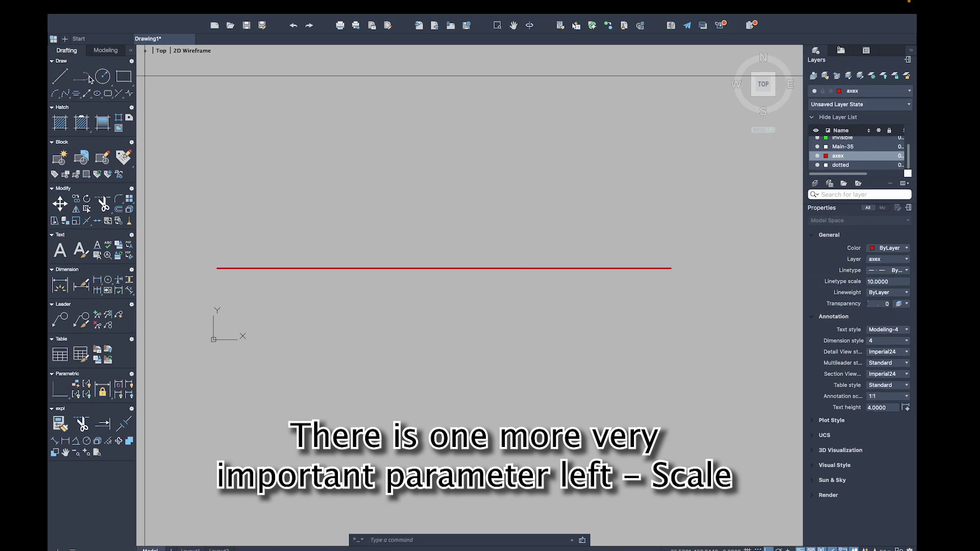
Step: Draw a dash-dot axex polyline below the red line, then make the dotted layer current
click(89, 79)
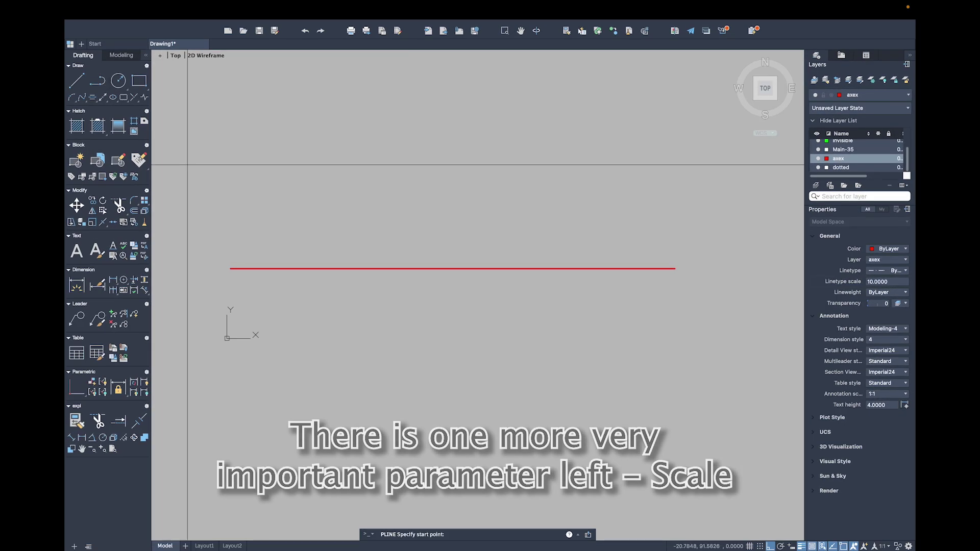
click(261, 305)
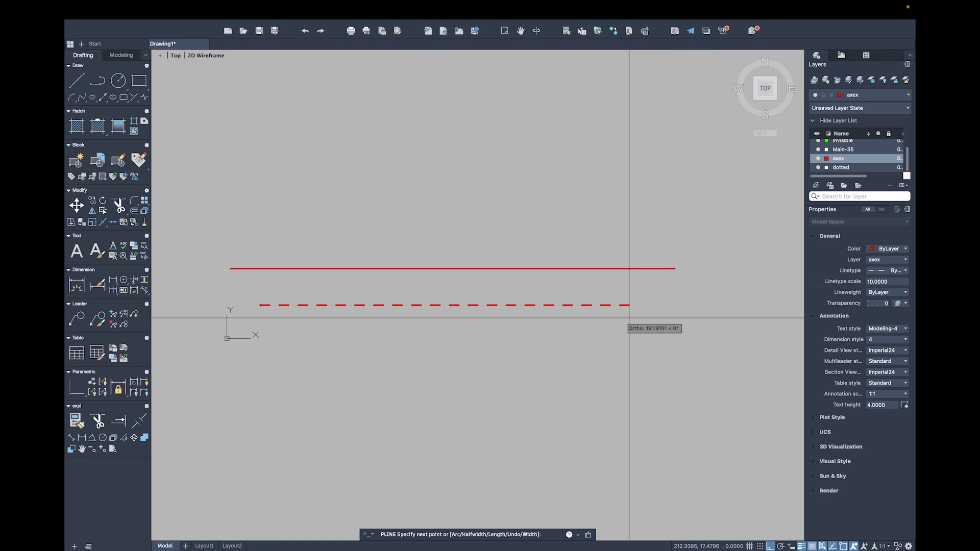
click(667, 305)
key(Return)
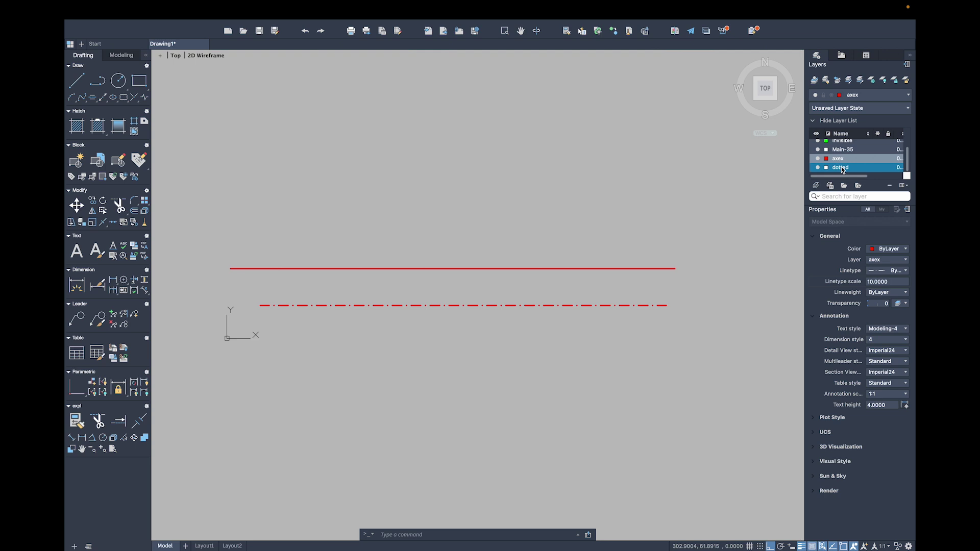
double_click(842, 168)
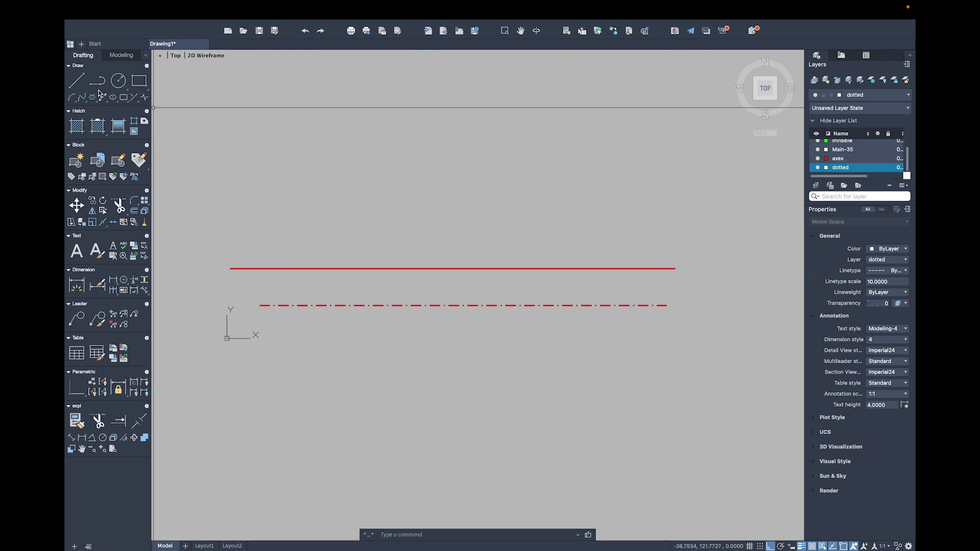
click(269, 347)
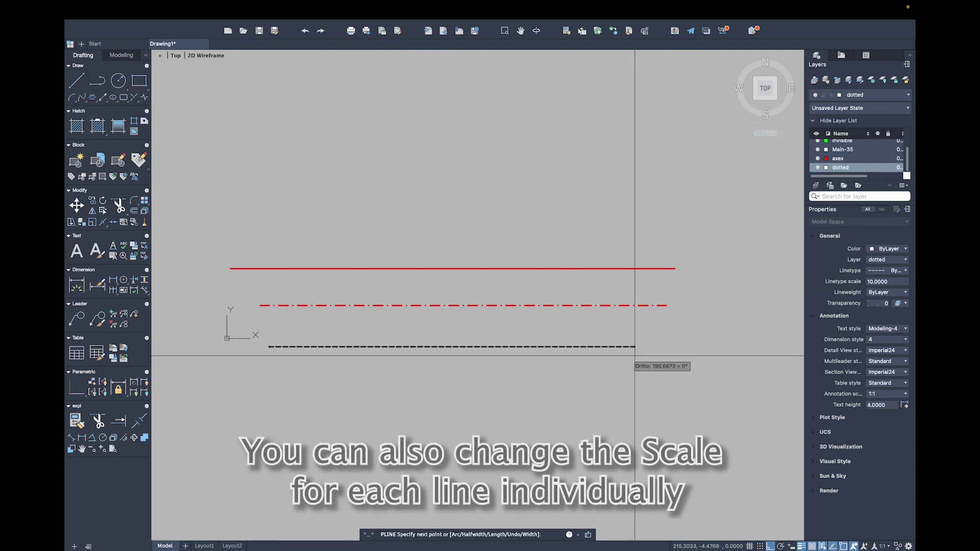
Step: Finish the black dashed line, give it linetype scale 20, and begin another dashed line below
click(673, 353)
key(Return)
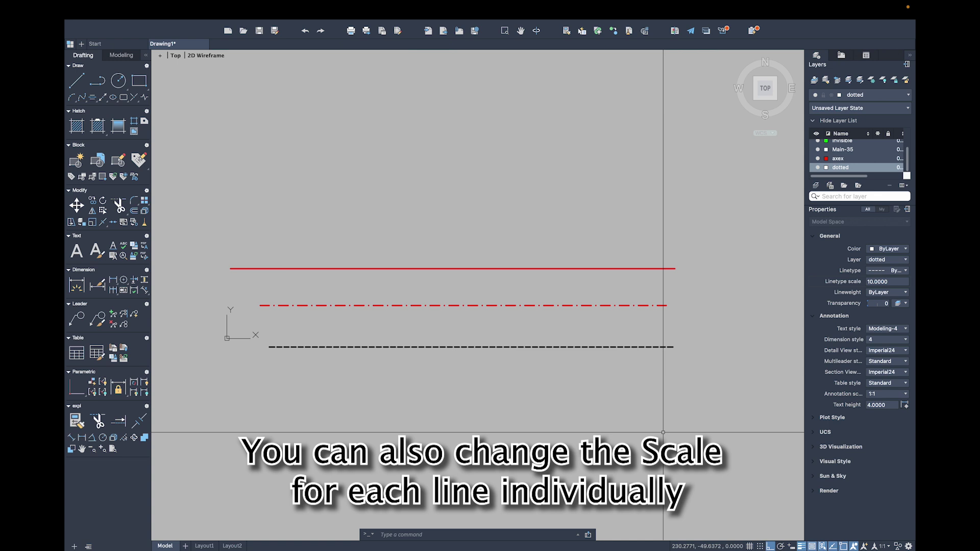
click(561, 334)
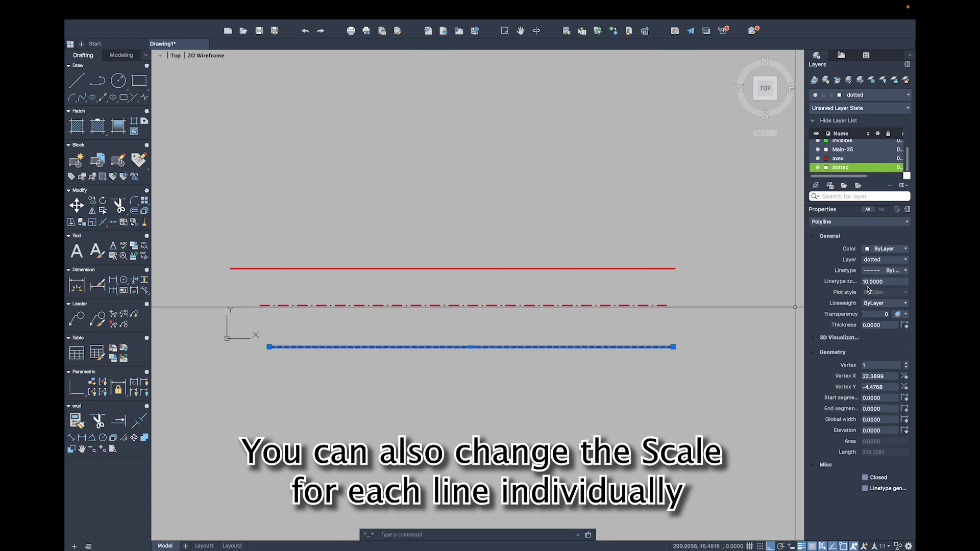
text(20)
key(Return)
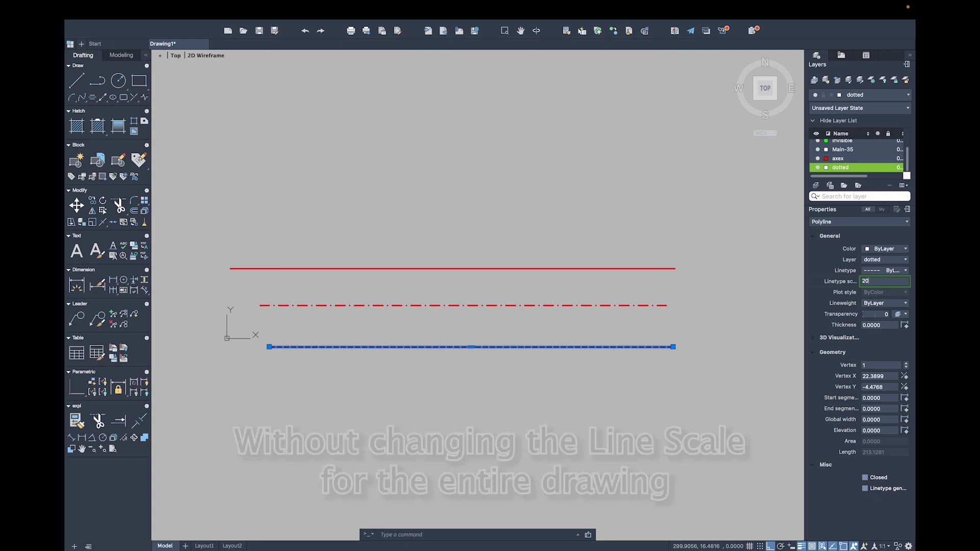
key(Escape)
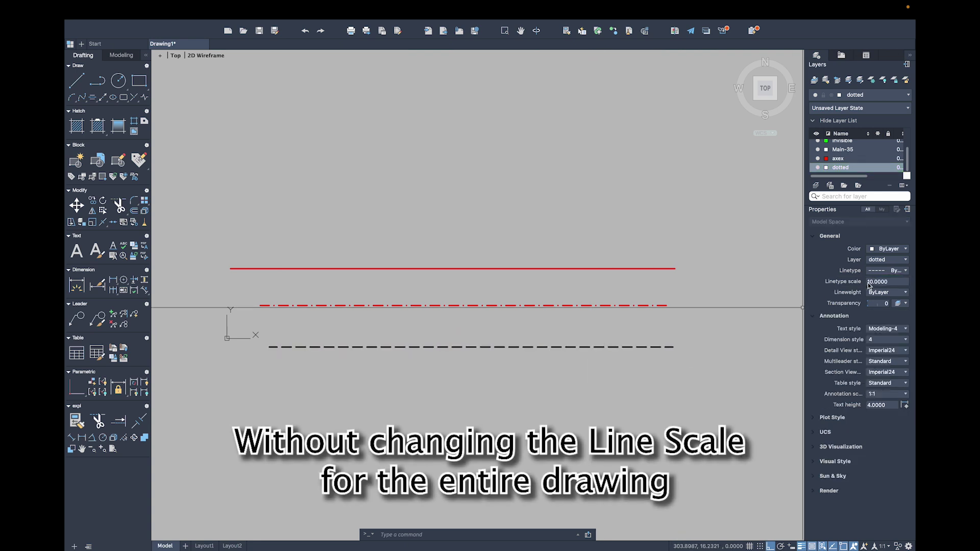
click(97, 80)
click(276, 370)
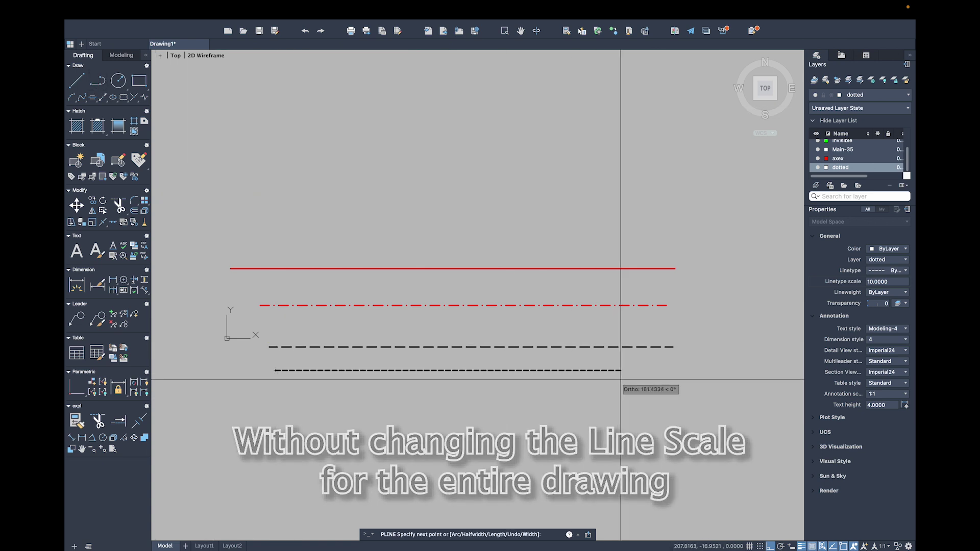
Step: Finish the second dashed line and dimension the red line's 235 length in style 4
click(635, 371)
key(Return)
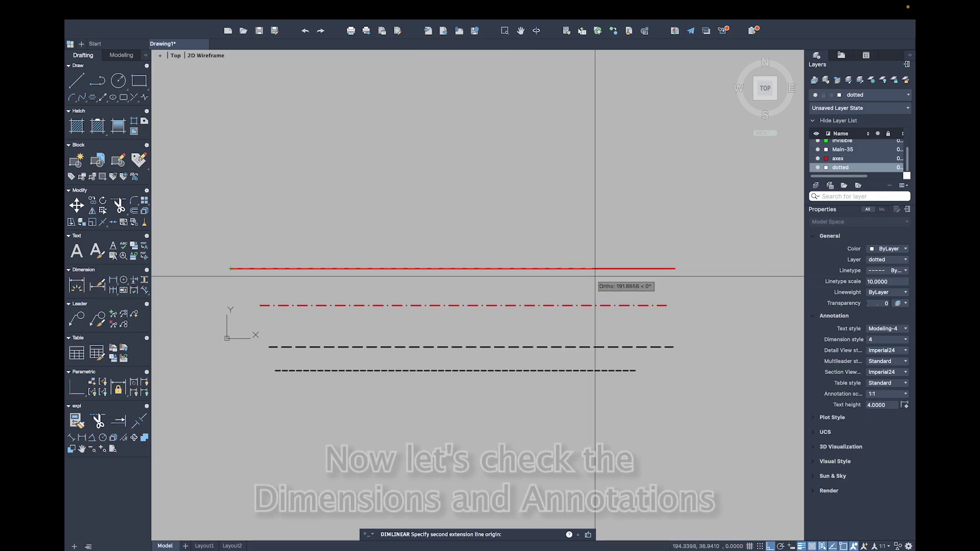
click(675, 269)
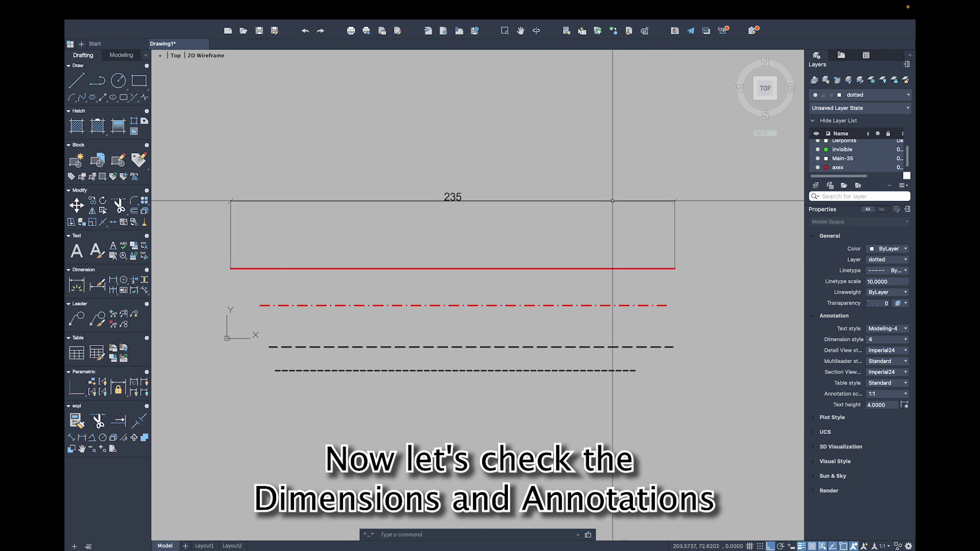
click(613, 200)
Step: Switch to dimension style 6 and add a second 235 dimension higher up
click(904, 340)
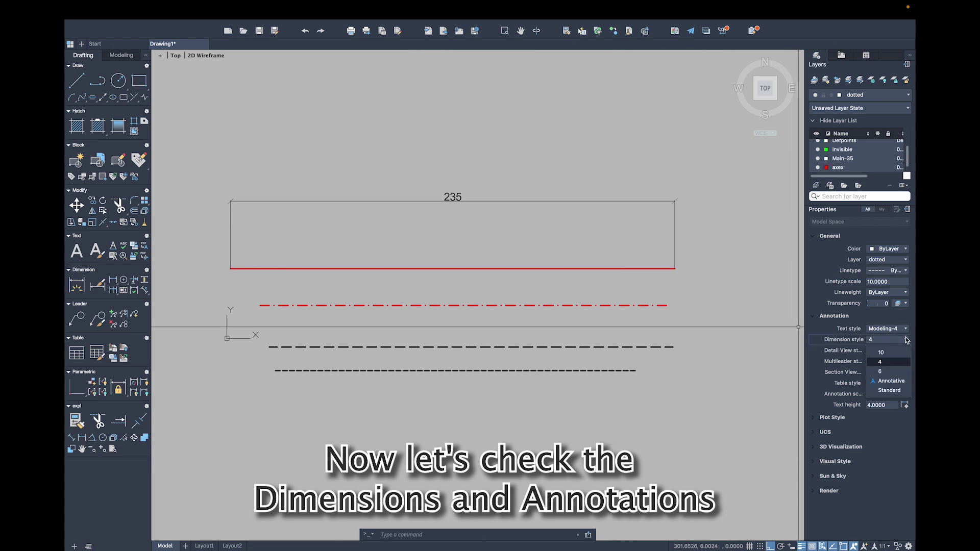
click(886, 367)
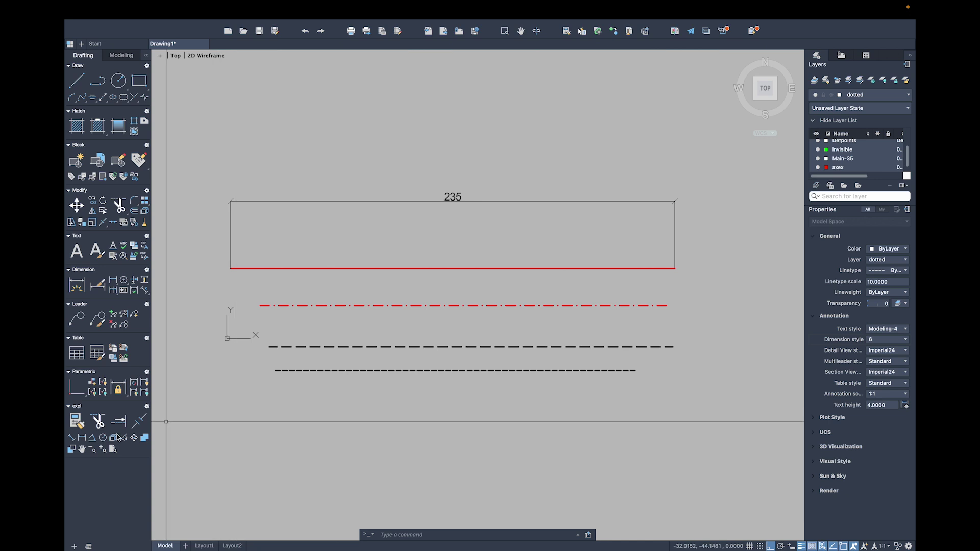
click(230, 269)
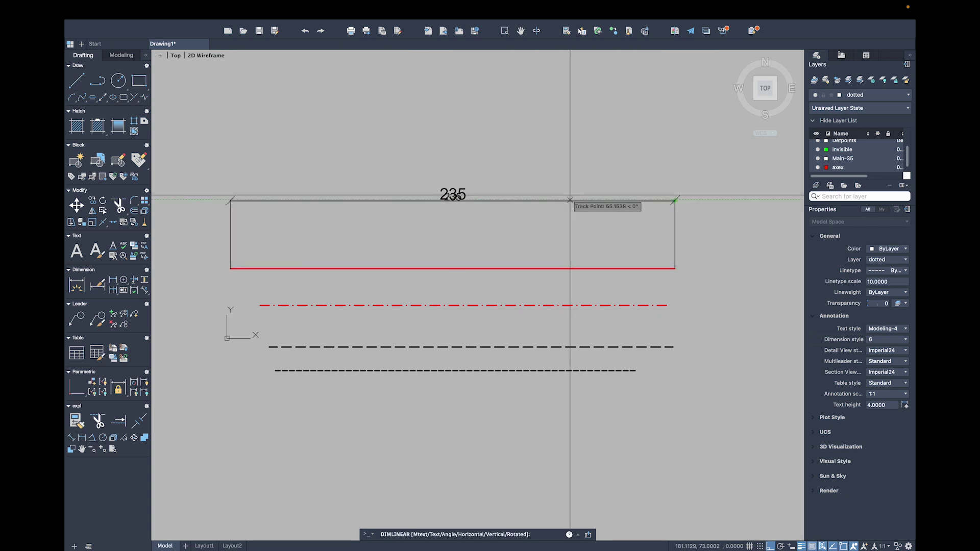
click(659, 177)
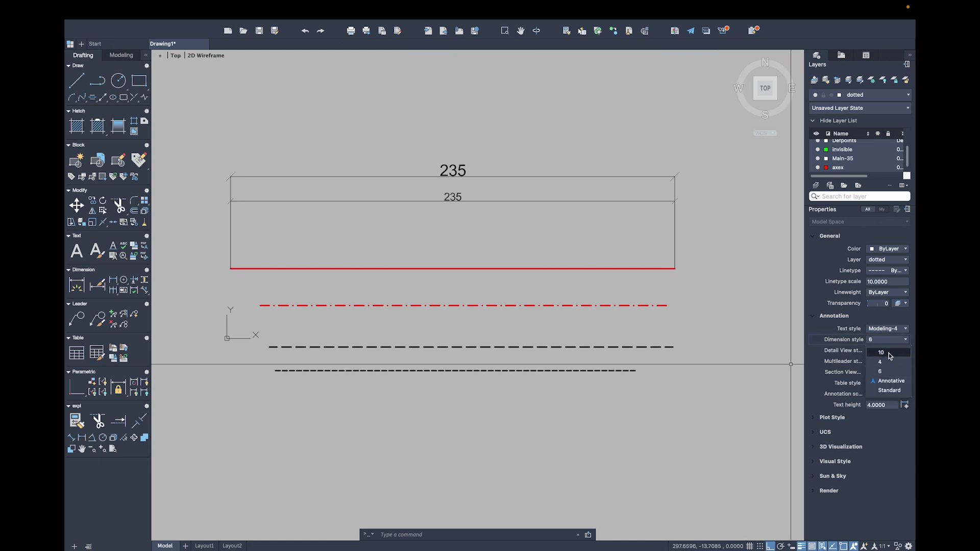
Step: Switch to dimension style 10 and add the largest 235 dimension on top
click(889, 353)
click(82, 438)
click(675, 269)
click(605, 145)
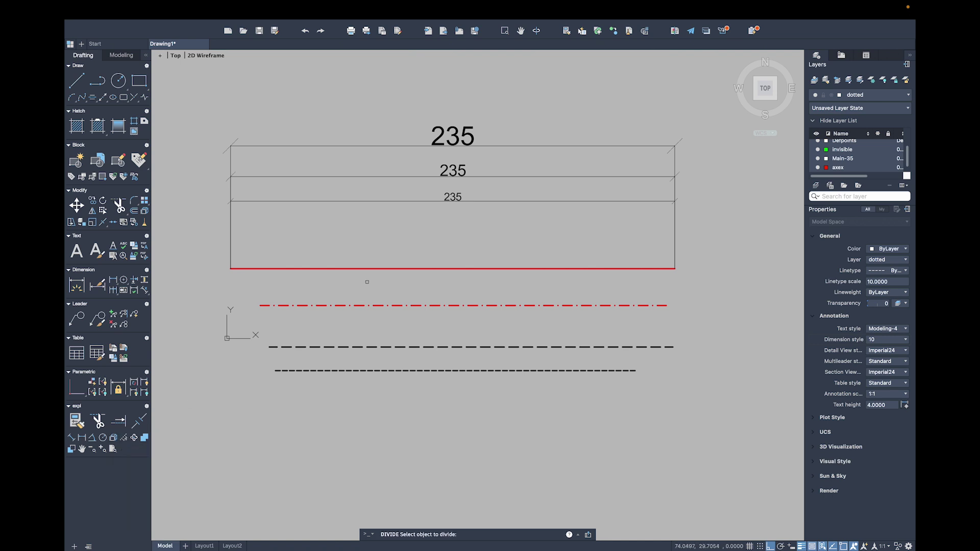
Step: Divide the red line into equal parts with point markers and switch to style 6
click(367, 268)
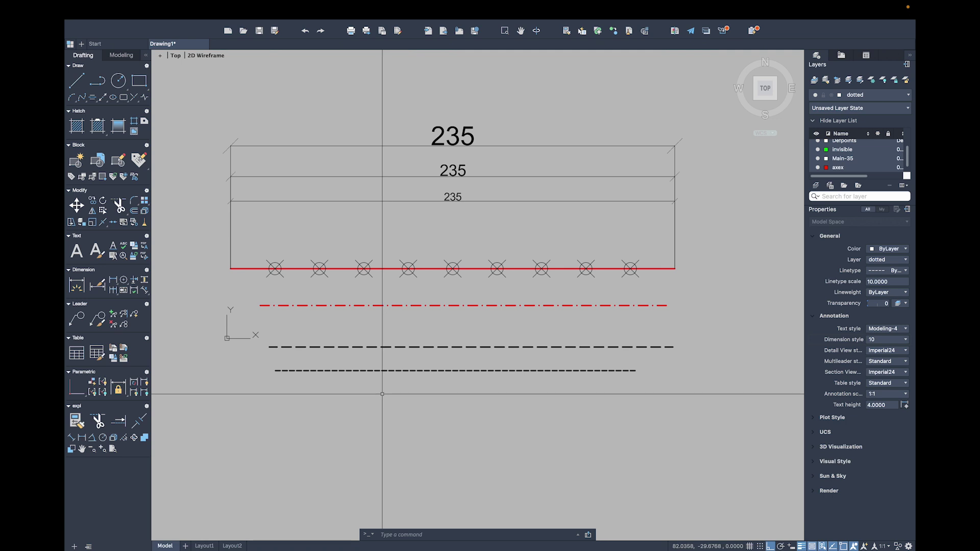
click(906, 340)
click(883, 372)
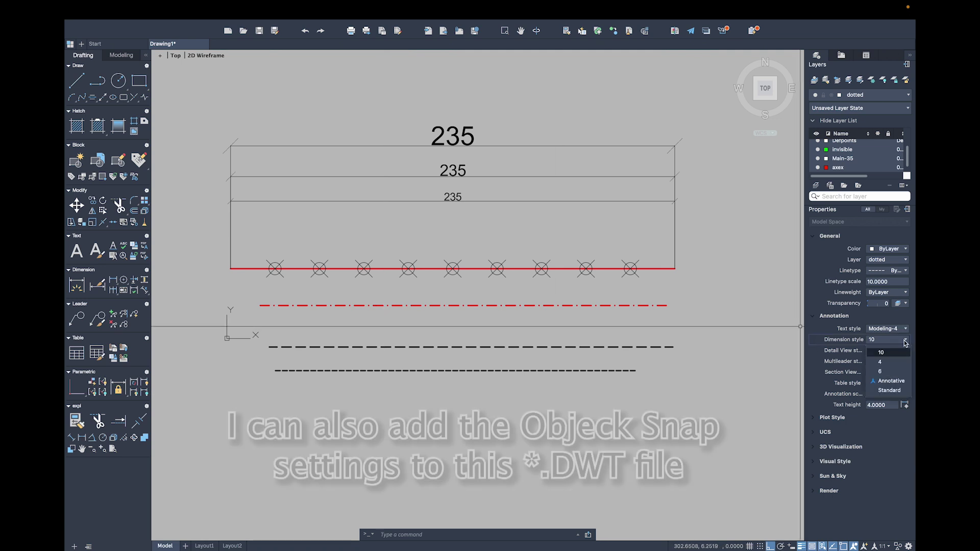
Step: Dimension the first two 23 gaps between neighbouring point markers
click(88, 438)
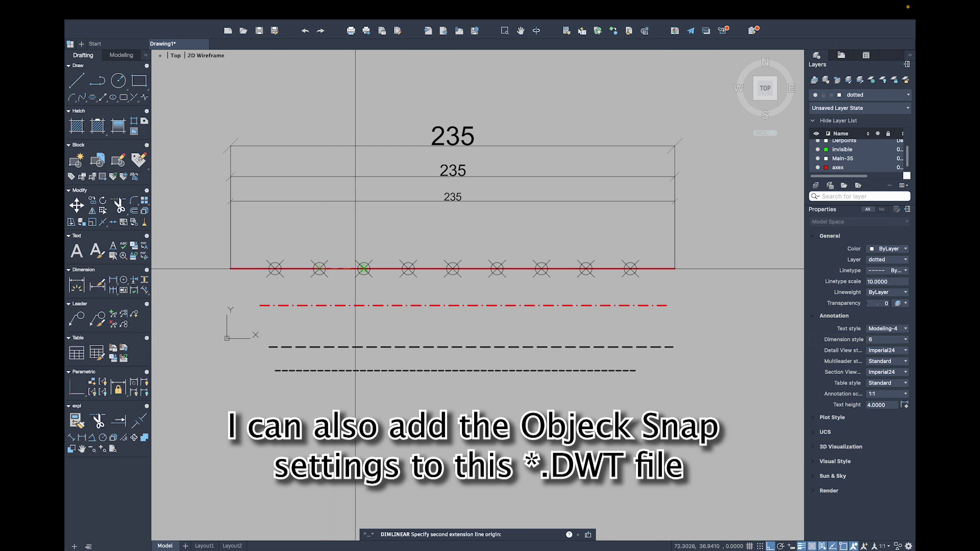
click(360, 247)
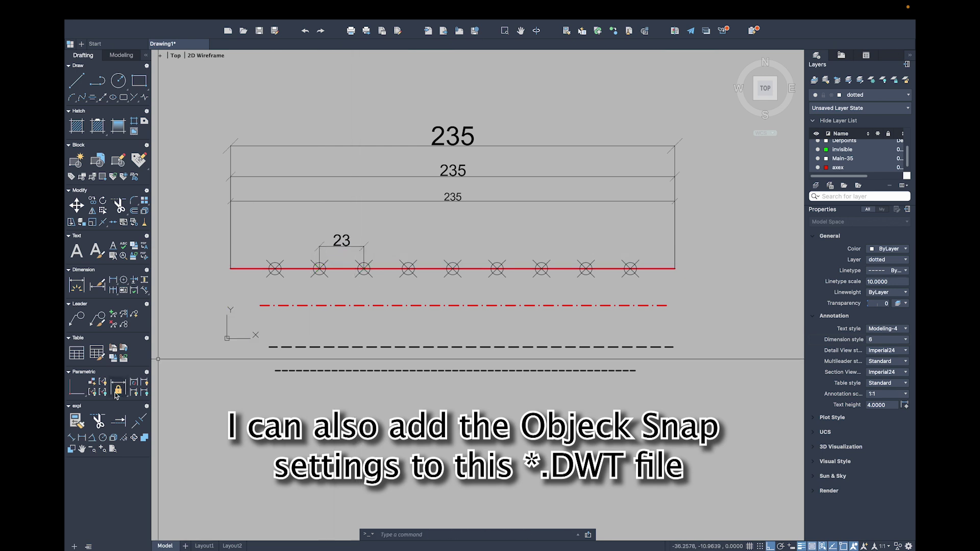
click(80, 437)
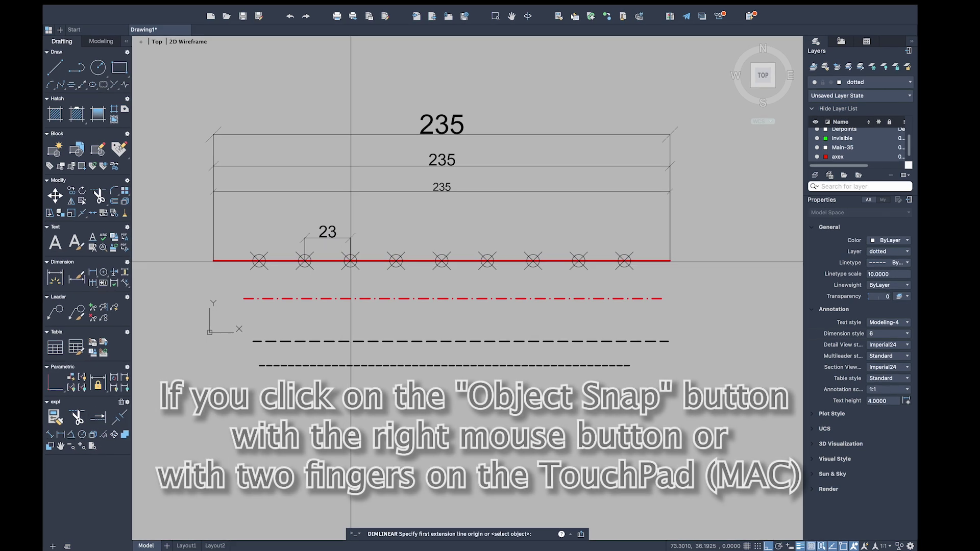
click(292, 227)
click(343, 226)
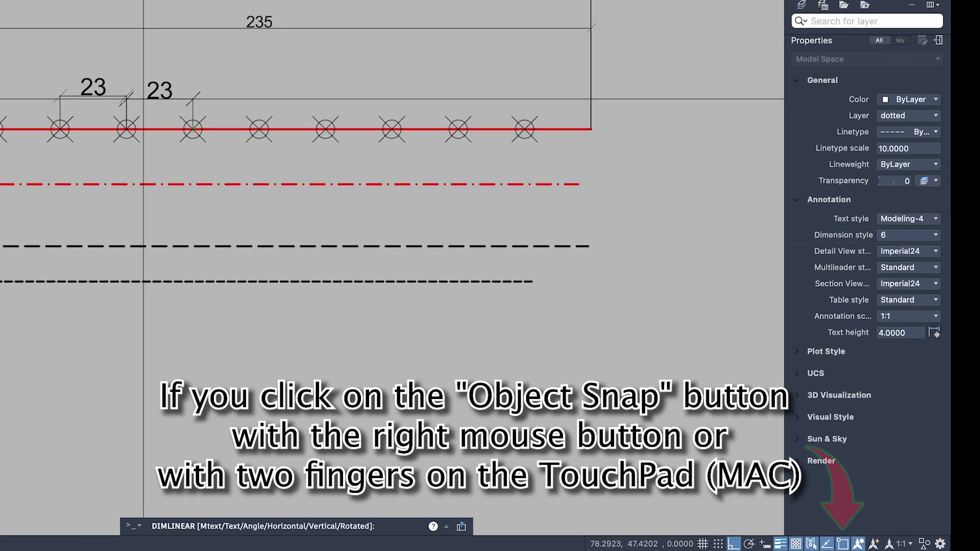
click(68, 58)
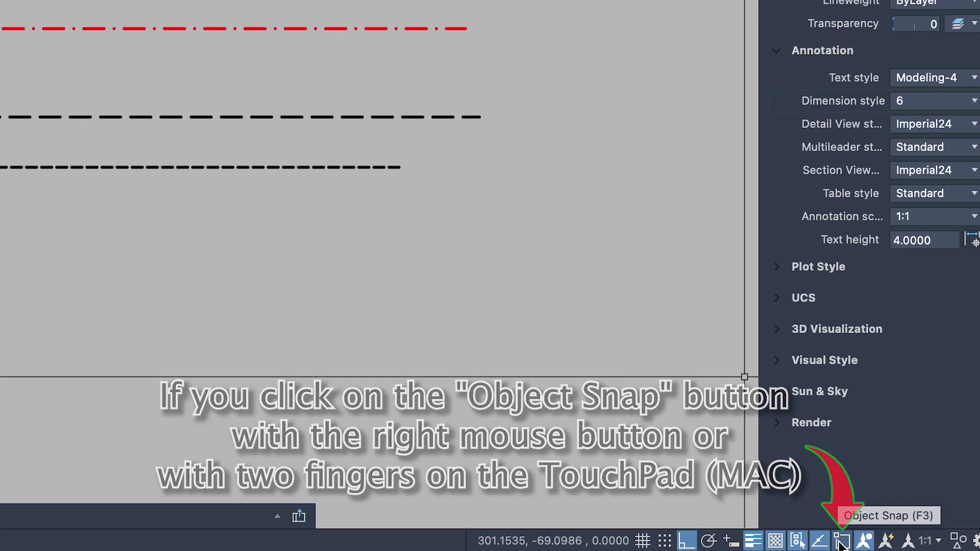
Step: Enable the Node object snap and dimension the third 23 gap
right_click(842, 542)
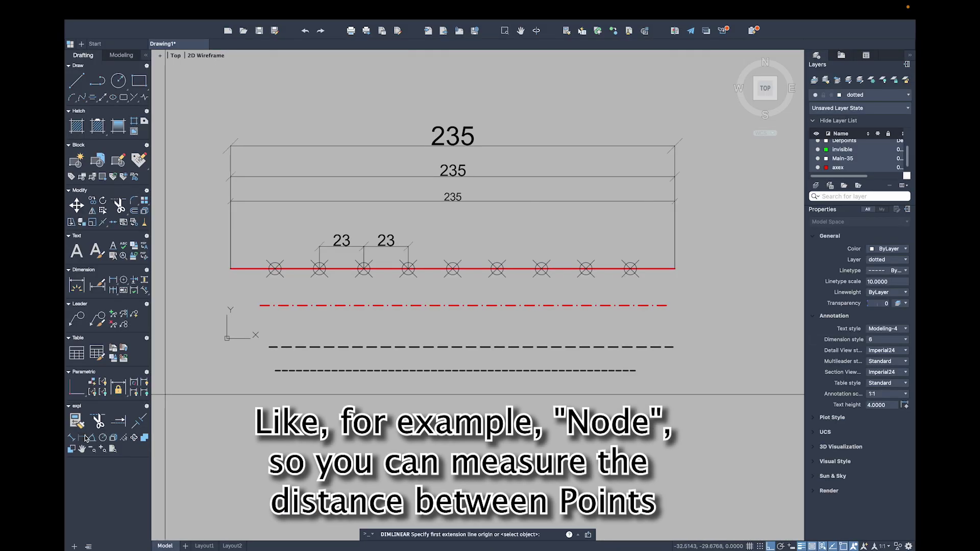
click(408, 269)
click(453, 269)
click(409, 249)
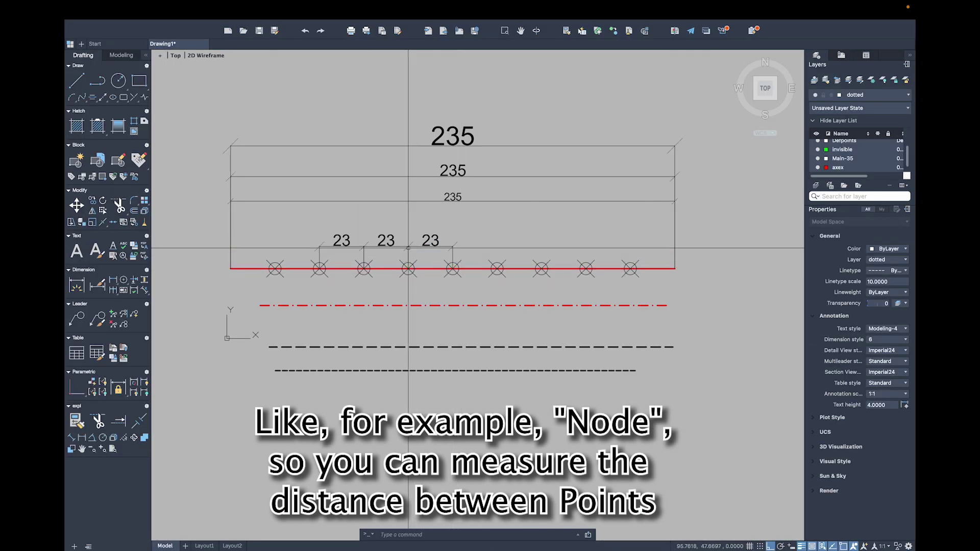
right_click(498, 249)
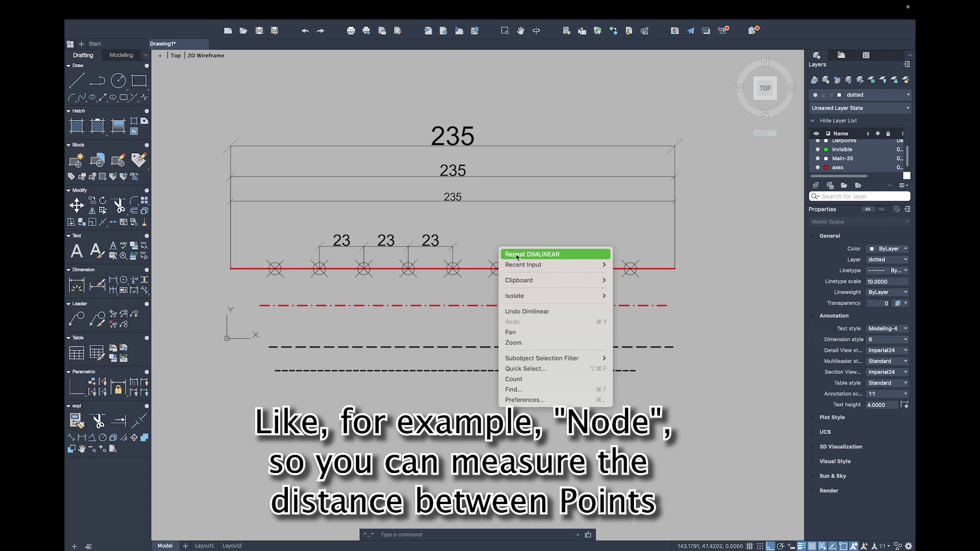
click(517, 255)
Step: Dimension the fourth and fifth 23 gaps between point markers
click(498, 269)
click(498, 247)
right_click(560, 231)
click(587, 240)
click(498, 270)
click(542, 269)
click(509, 247)
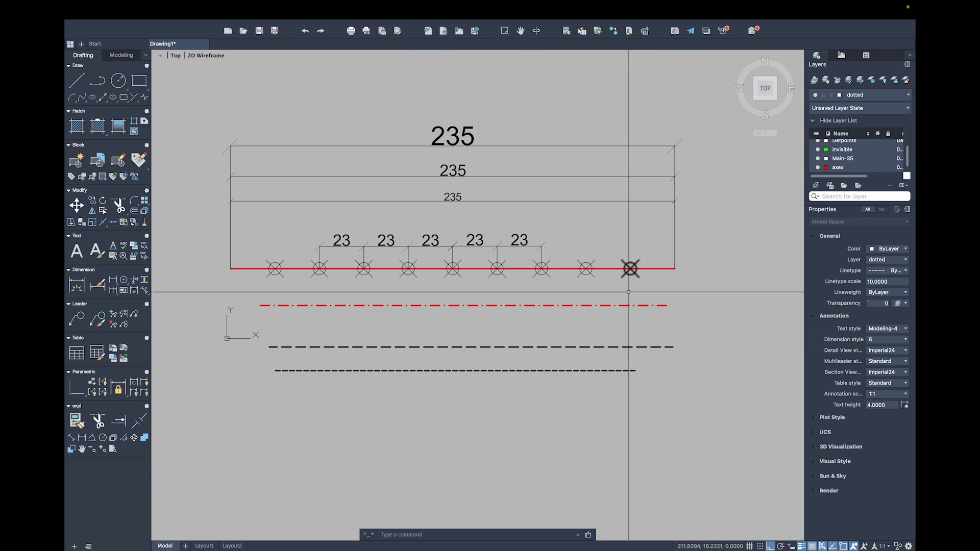
Step: Add the first SAMPLE multiline text below the dashed lines in the Modeling-4 style
text(t)
key(Return)
click(286, 389)
click(487, 411)
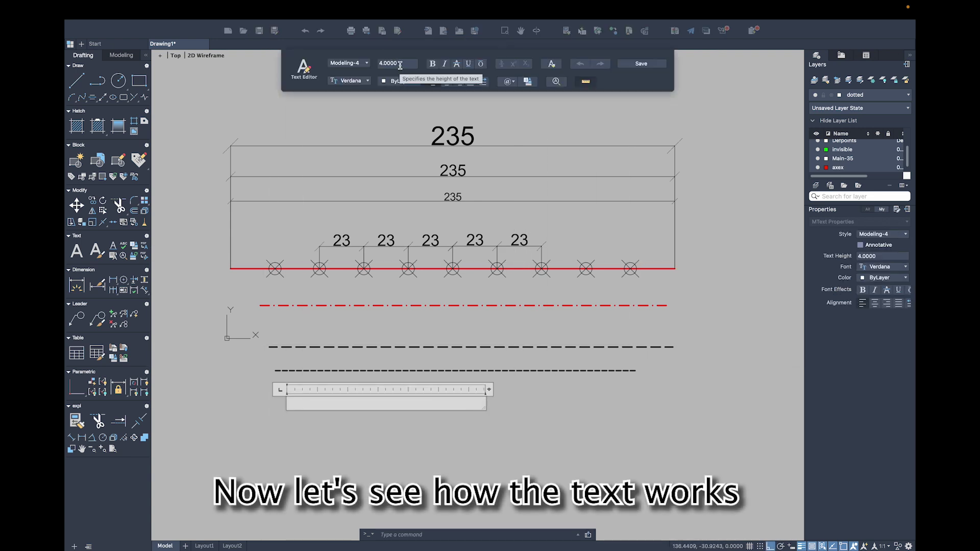
click(367, 63)
text(SAMP)
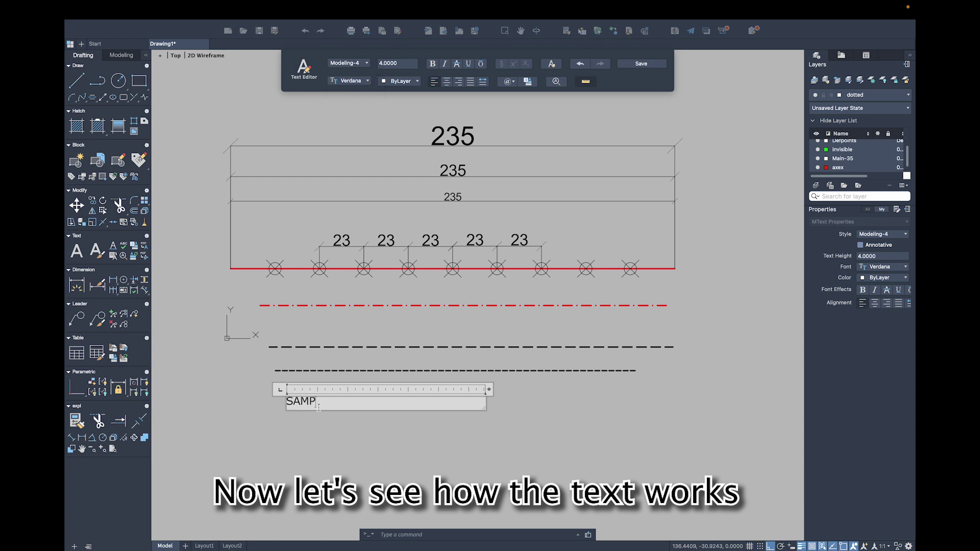
text(LE)
click(642, 64)
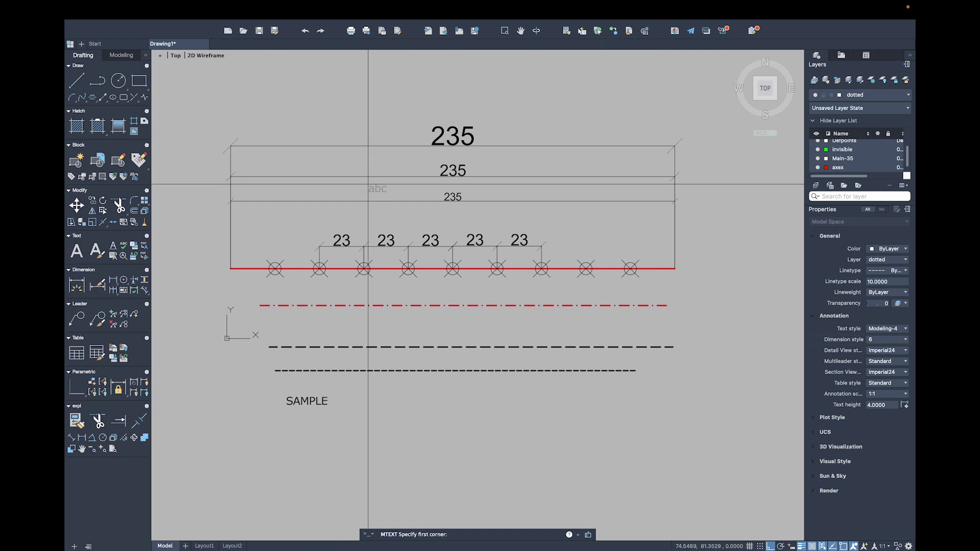
Step: Add two more SAMPLE texts, in the Modeling-6 and Modeling-10 styles
click(384, 409)
click(487, 406)
text(SAMPLE)
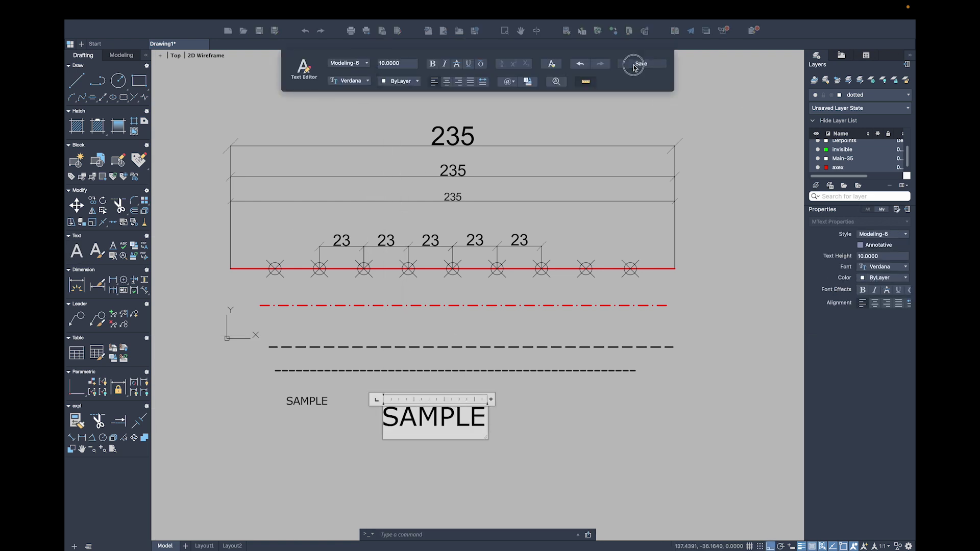
click(634, 67)
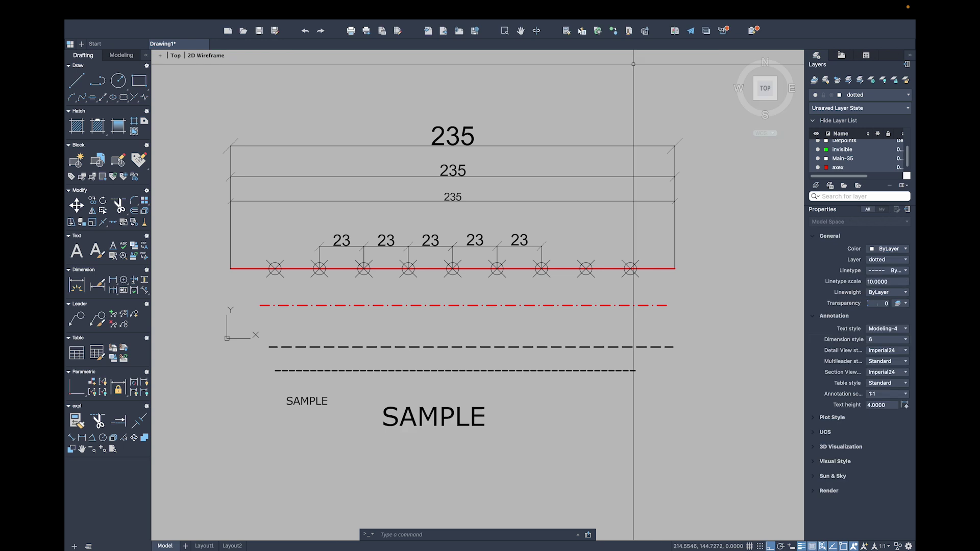
click(76, 250)
click(500, 464)
click(743, 396)
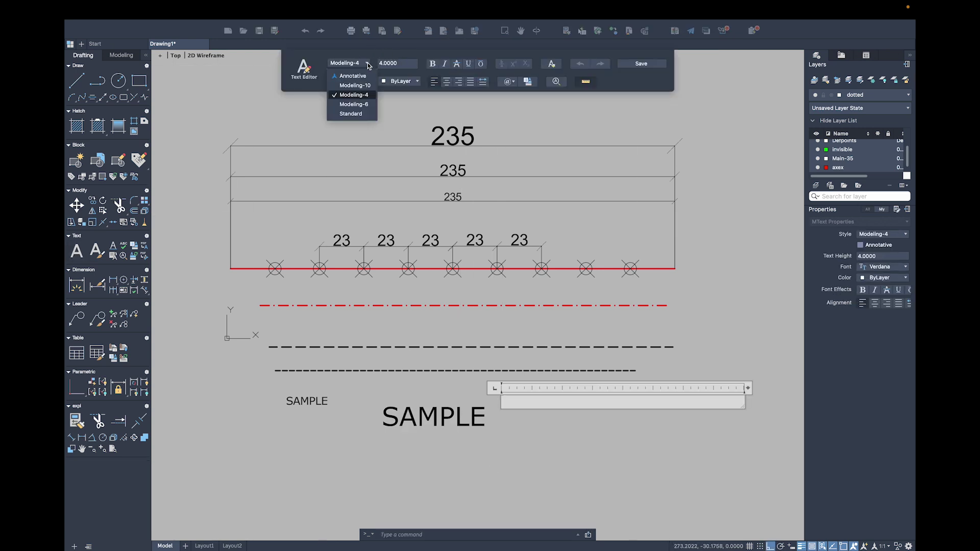
click(368, 87)
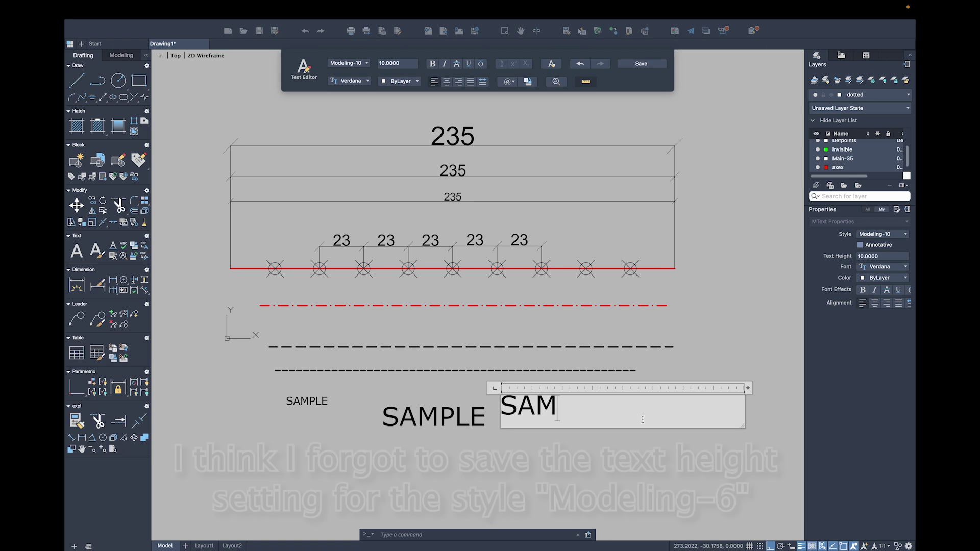
text(PLE)
click(643, 63)
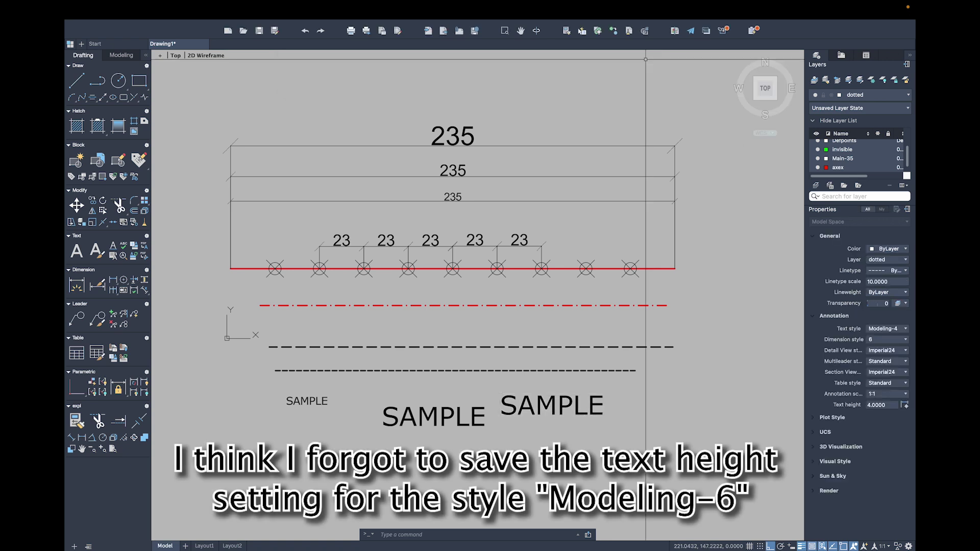
Step: Change the middle Modeling-6 SAMPLE text's height to 6
double_click(451, 415)
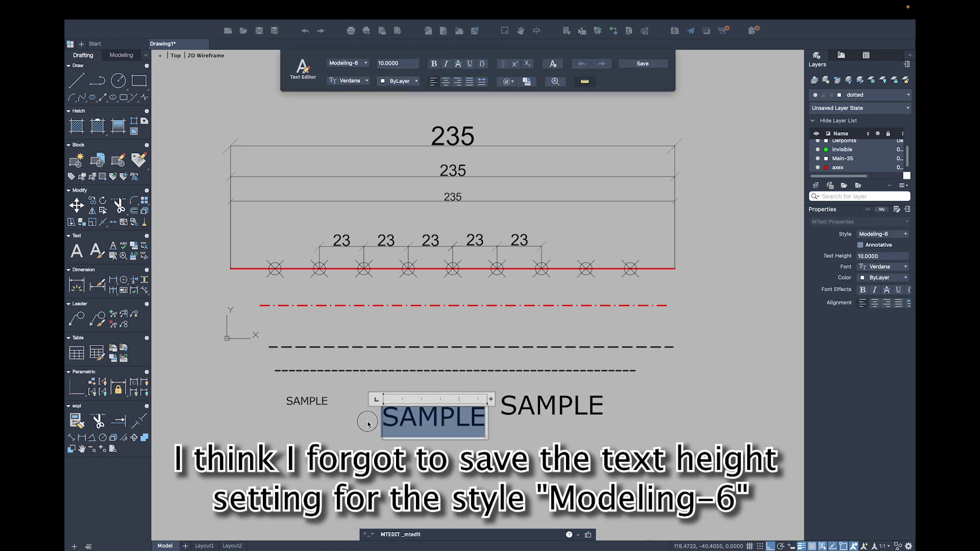
double_click(398, 64)
text(6)
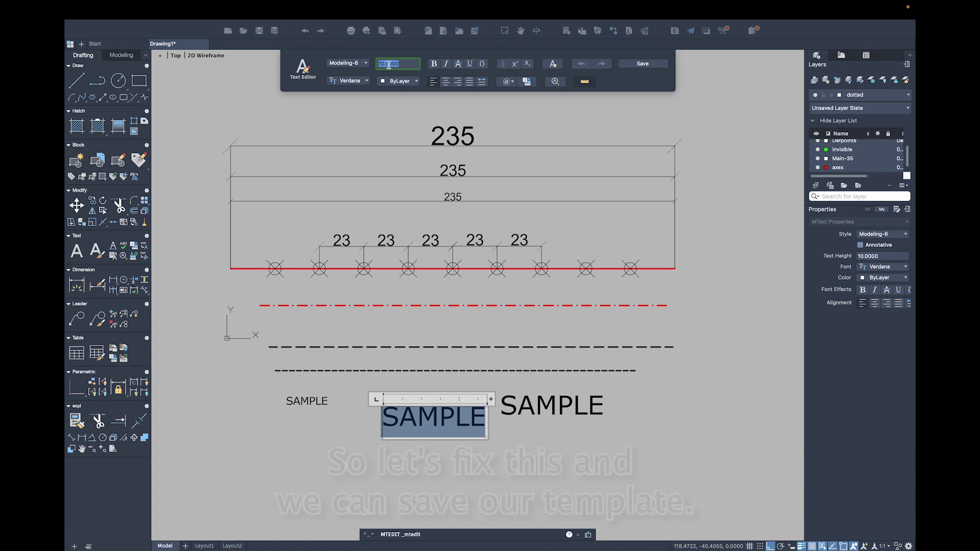
key(Return)
click(658, 63)
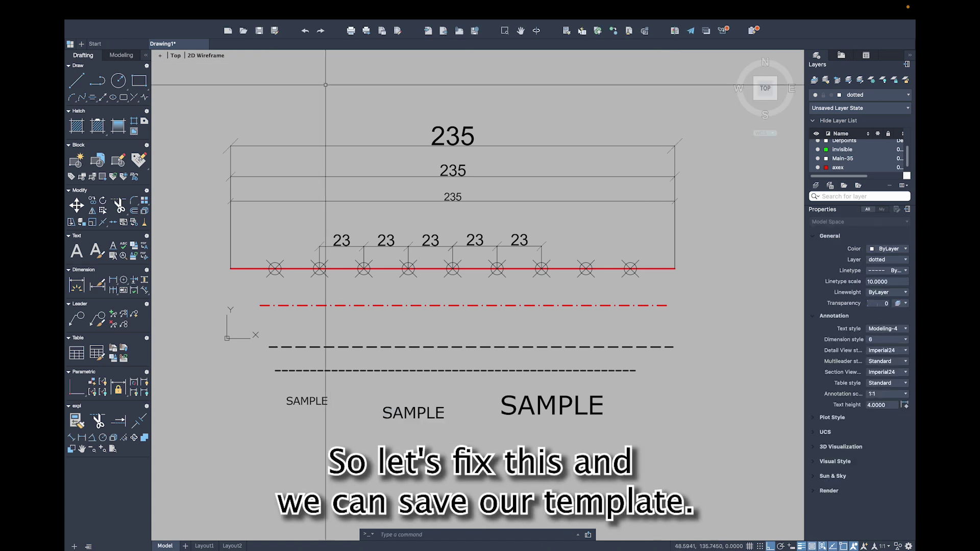
click(240, 9)
Step: Set the Modeling-6 text style's height to 6 and apply it
click(259, 117)
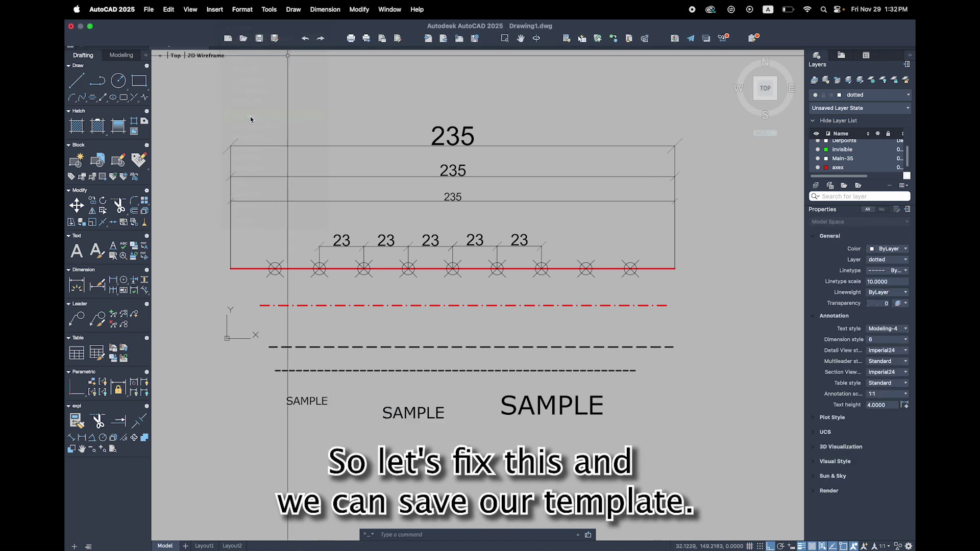
double_click(508, 185)
text(6)
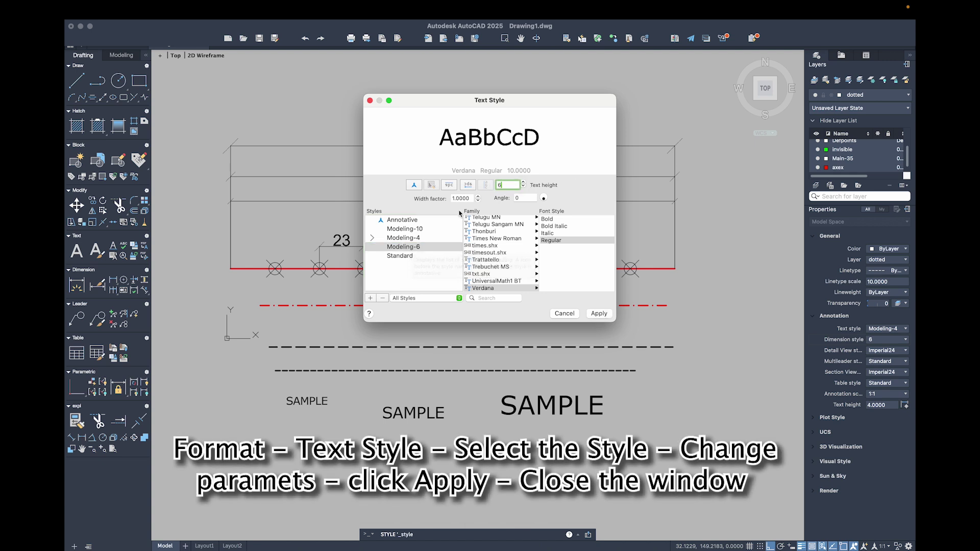
click(566, 314)
click(76, 251)
Step: Add a fourth SAMPLE multiline text in the Modeling-6 style
click(437, 470)
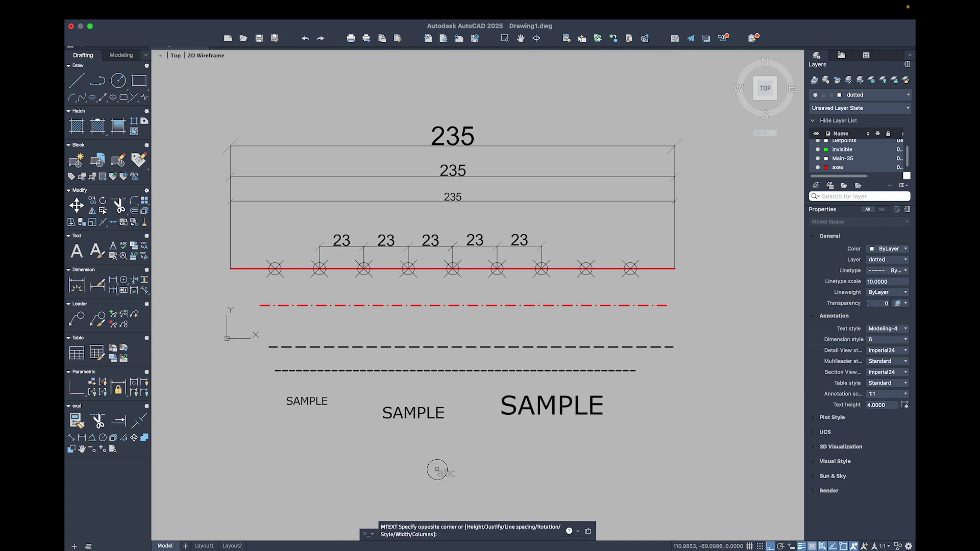
click(530, 443)
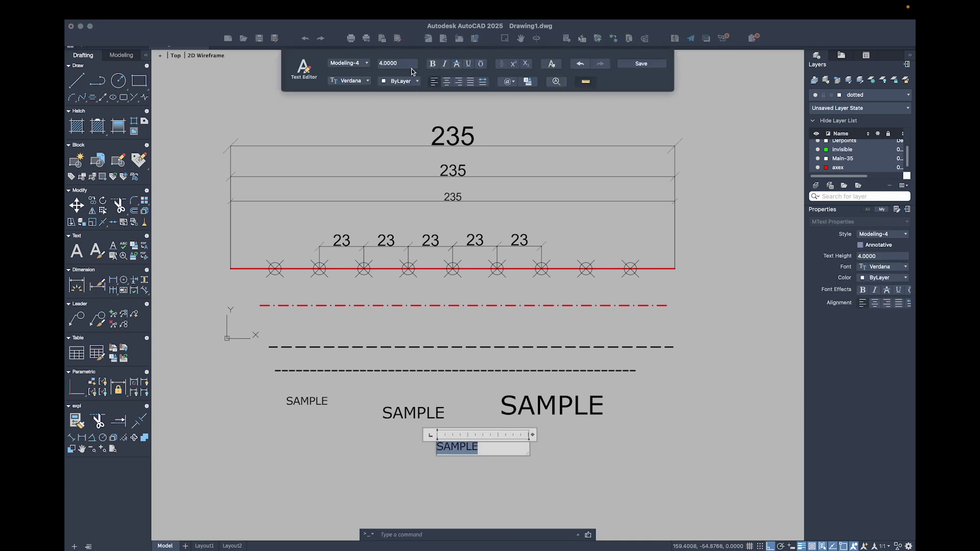
click(359, 105)
click(678, 240)
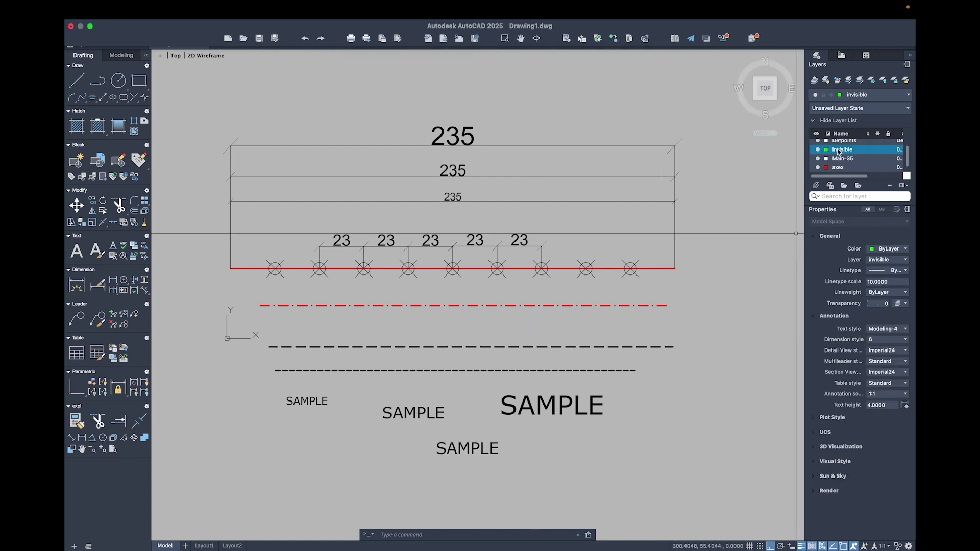
Step: Begin a frame rectangle, placing its top-left corner above the drawing
scroll(839, 152, down, 1)
click(139, 81)
click(213, 107)
Step: Complete the frame rectangle and move the nine division points to the invisible layer
click(694, 481)
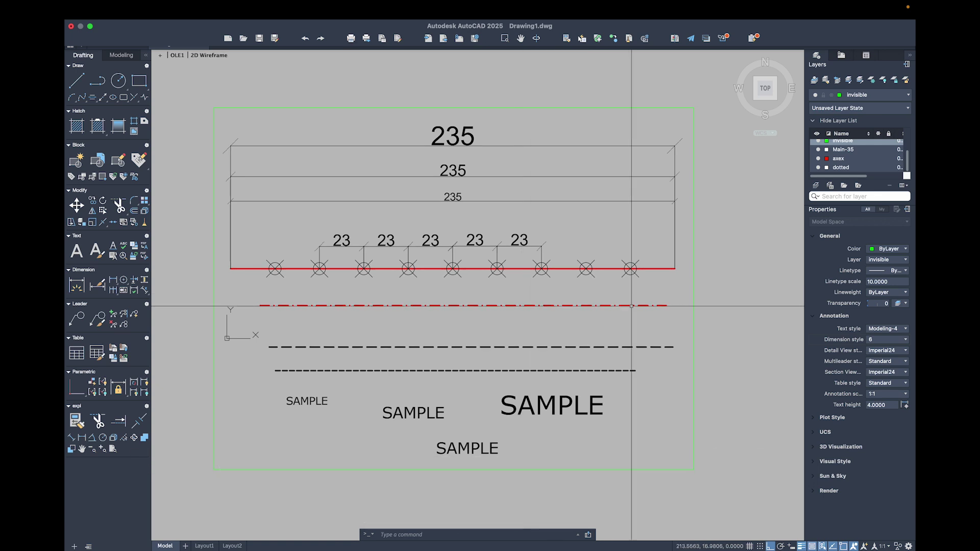
click(661, 281)
click(284, 284)
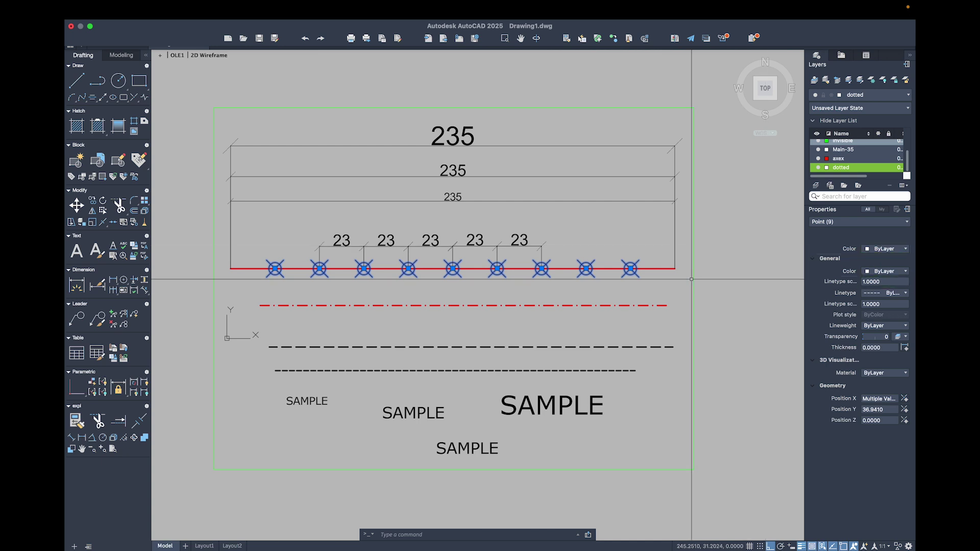
key(Escape)
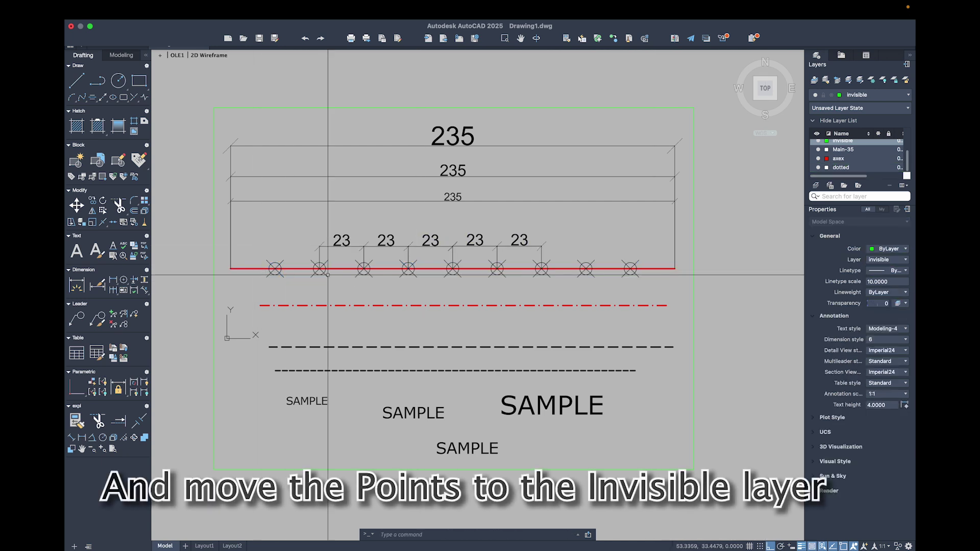
click(588, 274)
click(262, 286)
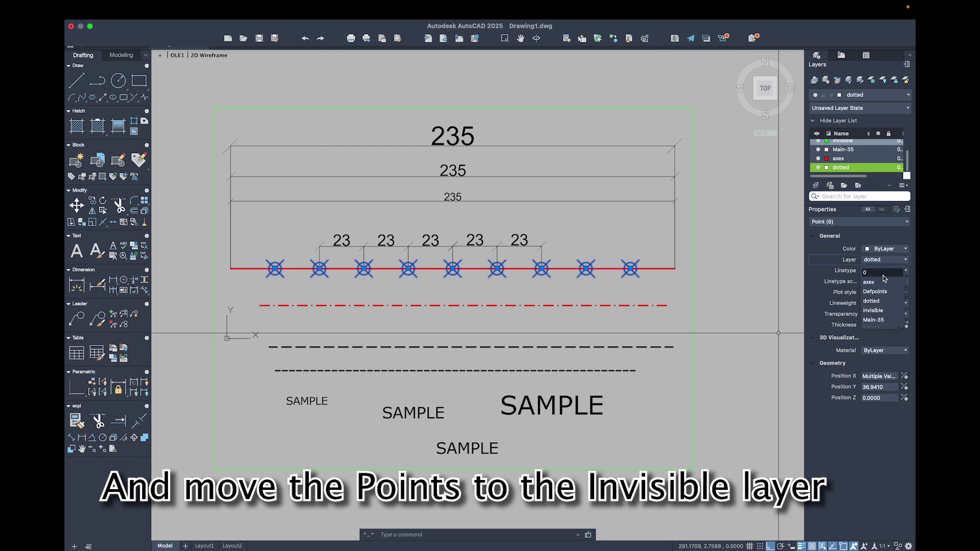
click(878, 311)
key(Escape)
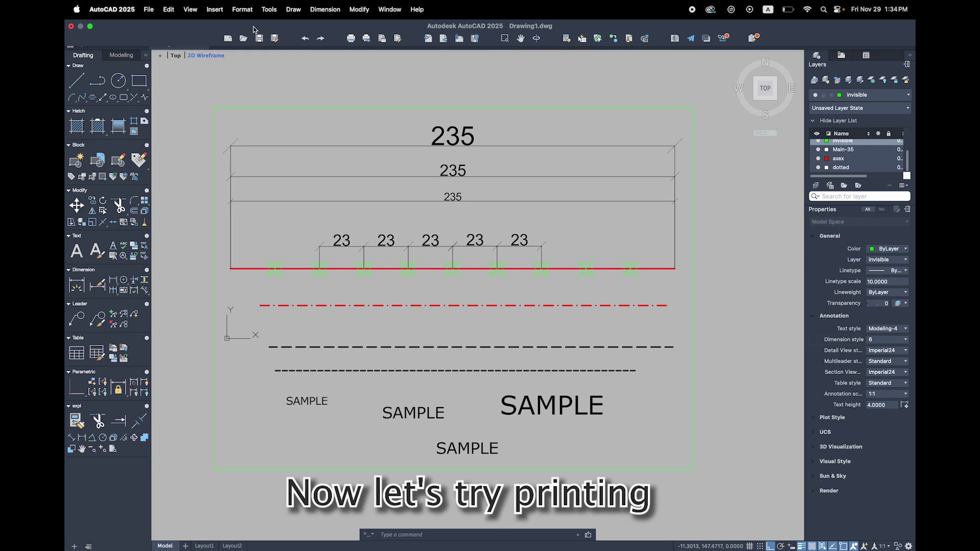
Step: Plot the framed window to PDF, fitted to US Letter paper in millimetres, centred
click(351, 31)
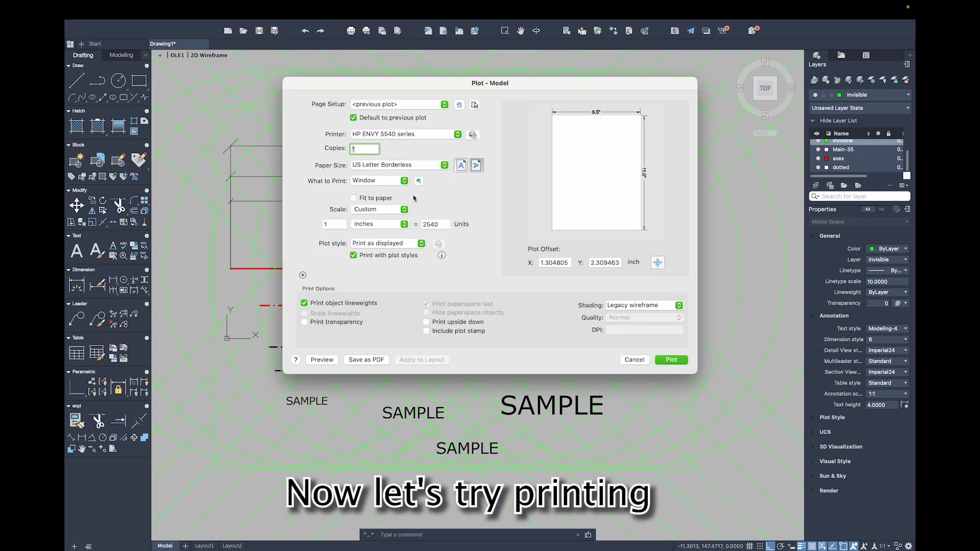
click(418, 181)
click(213, 108)
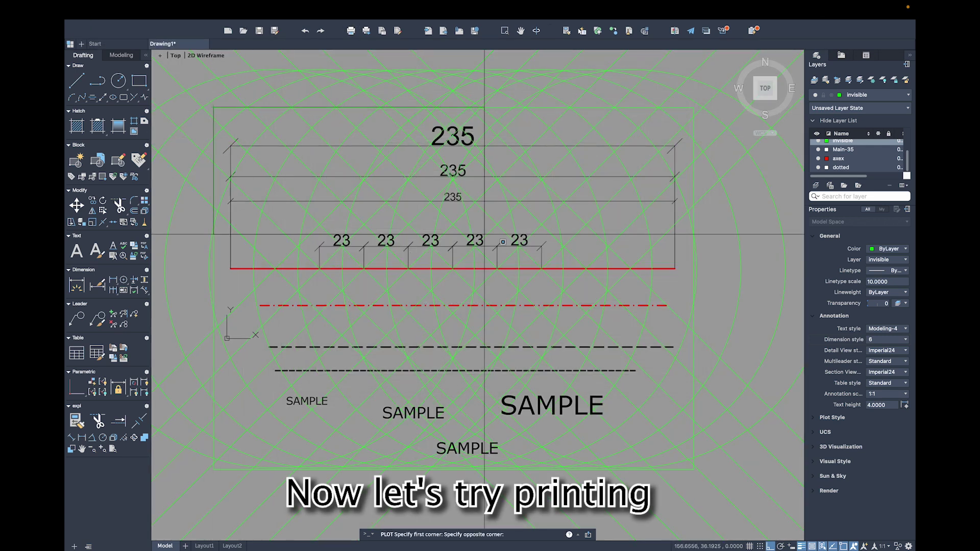
click(691, 468)
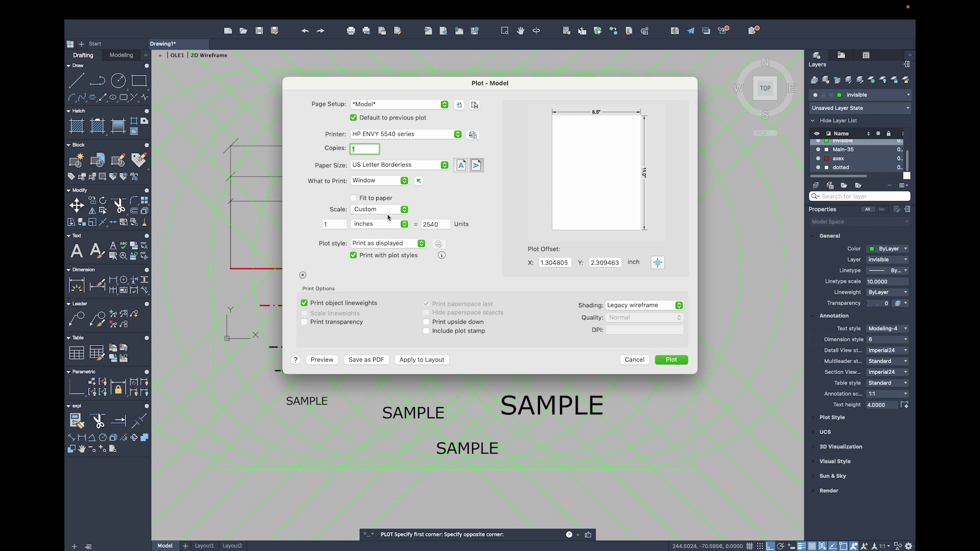
click(354, 198)
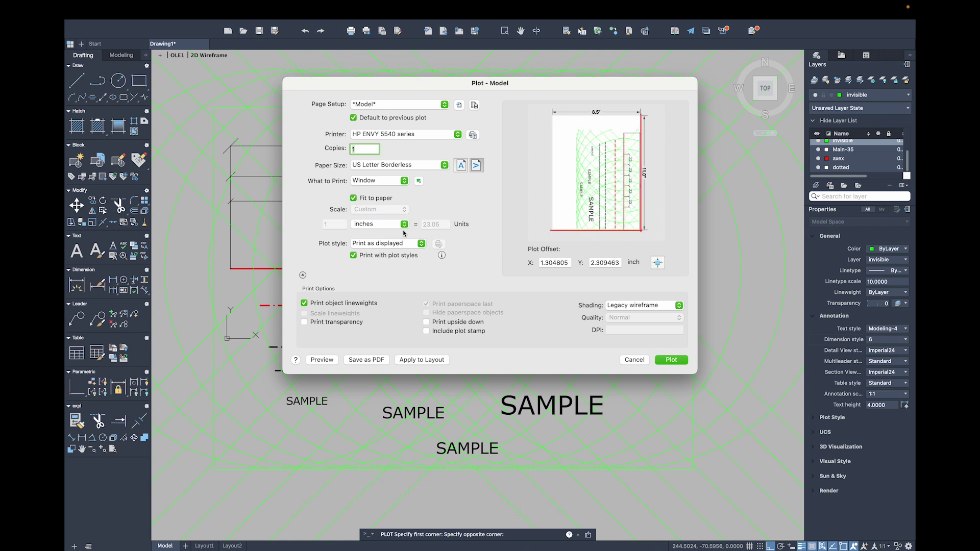
click(384, 234)
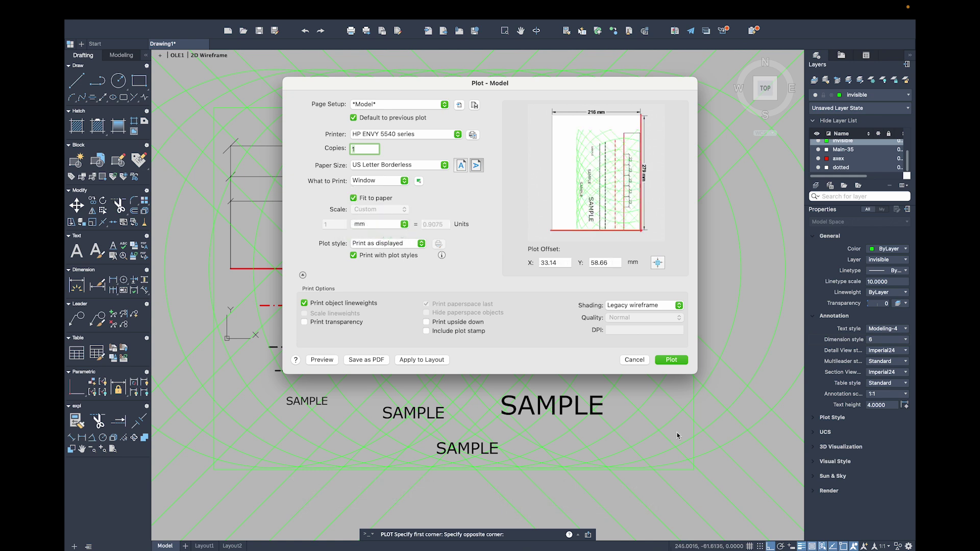
click(659, 263)
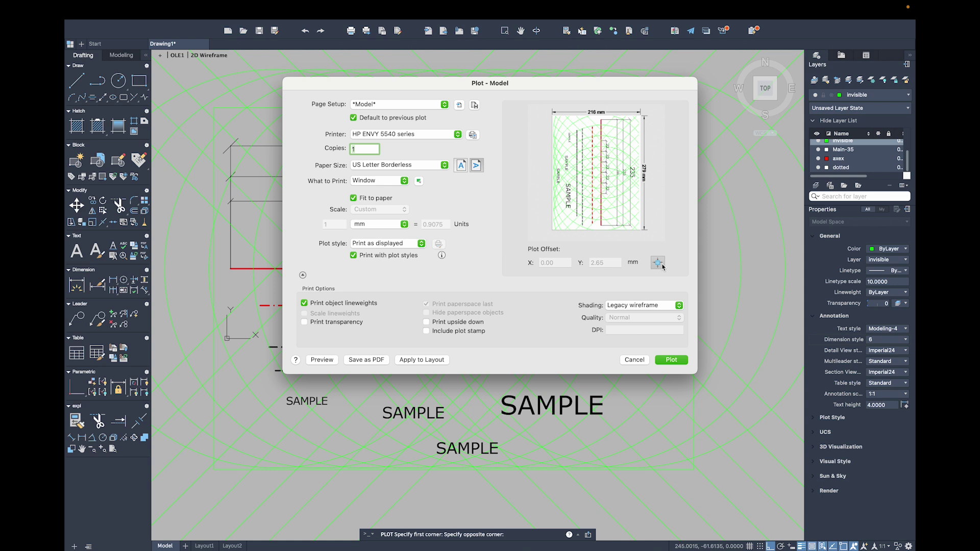
click(362, 361)
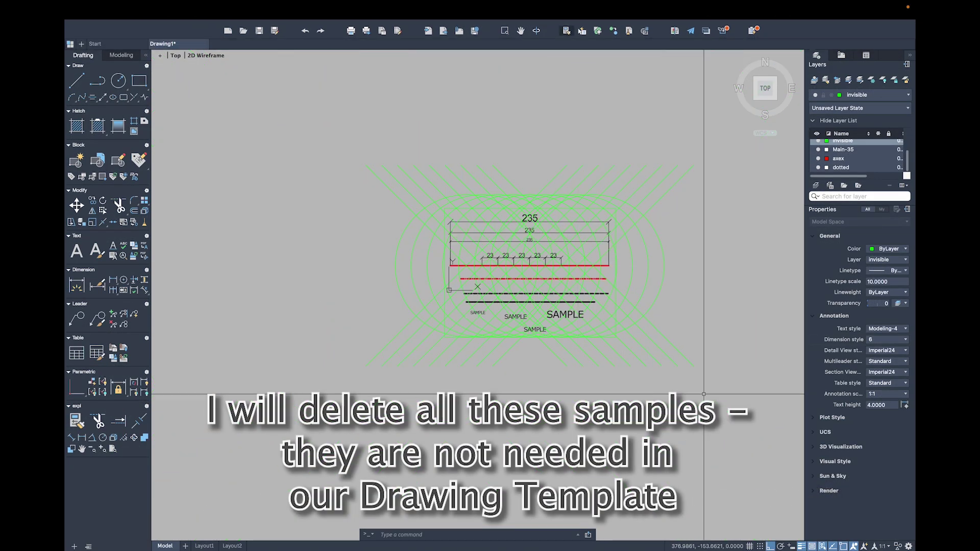
Step: Erase the SAMPLE texts and other test objects from the drawing
drag(711, 399, 427, 186)
key(Delete)
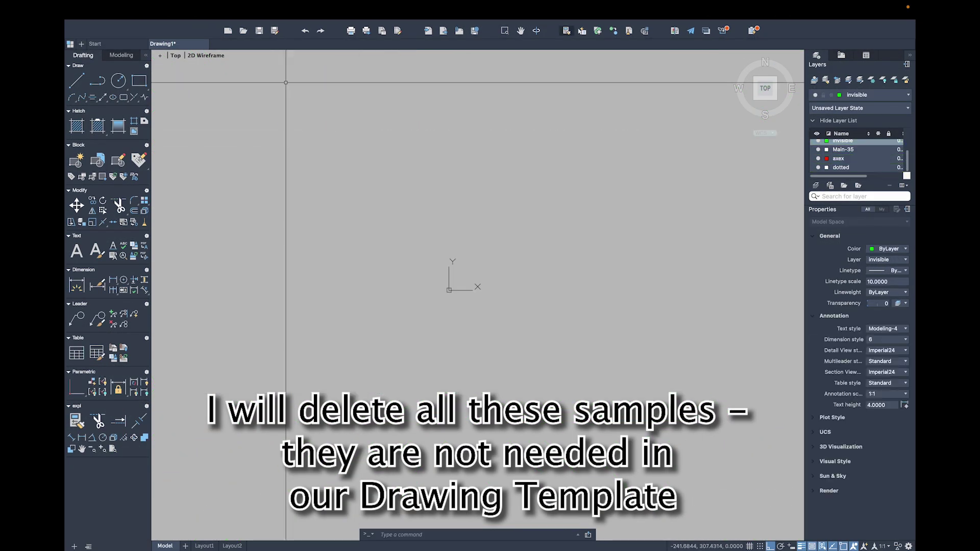
click(149, 9)
click(158, 132)
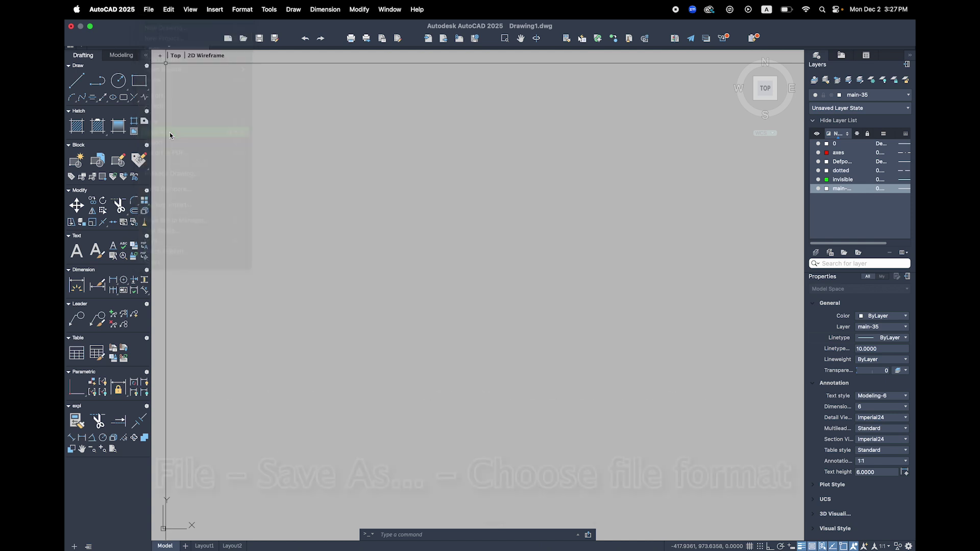
Step: Save as template Acad-Shipmodeling.dwt on the Desktop with a shipmodeling description
click(552, 267)
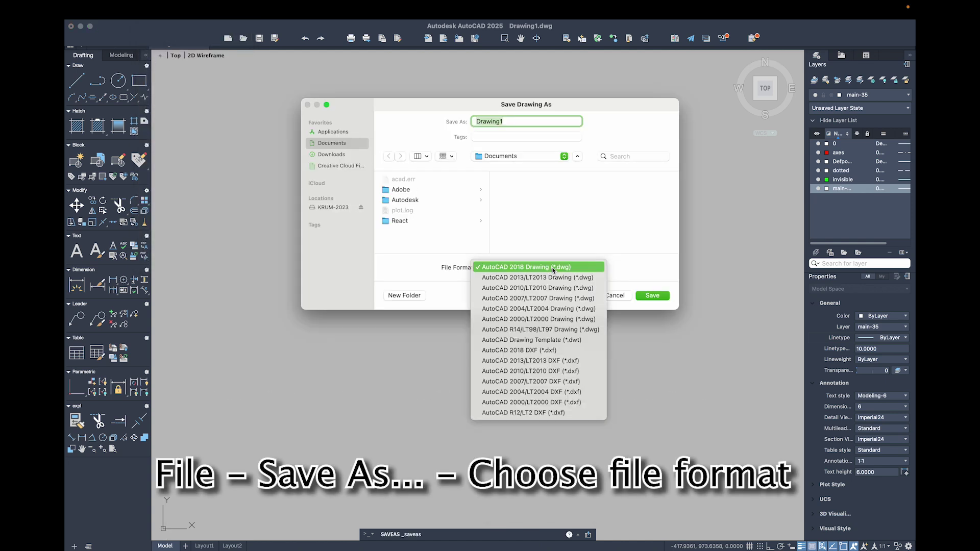
click(545, 341)
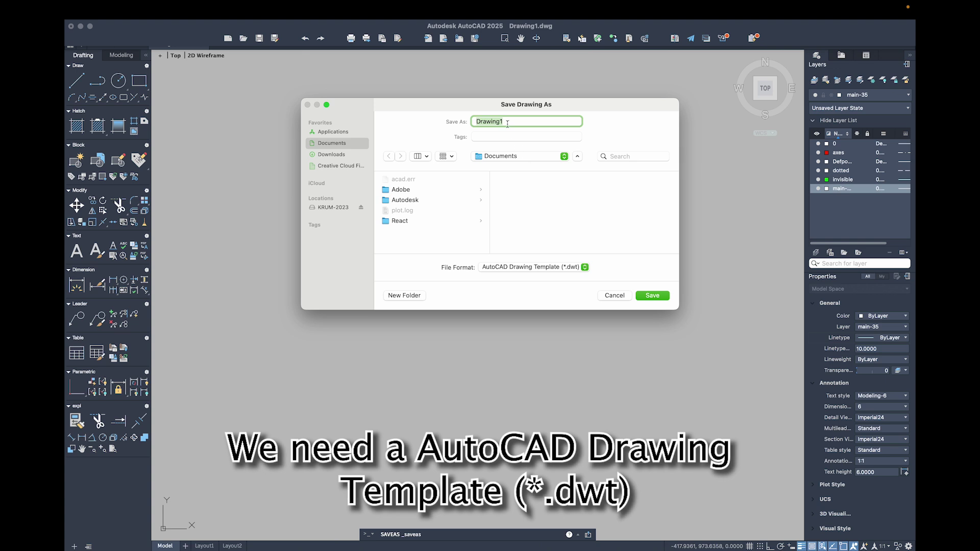
text(Acad-Shipmode)
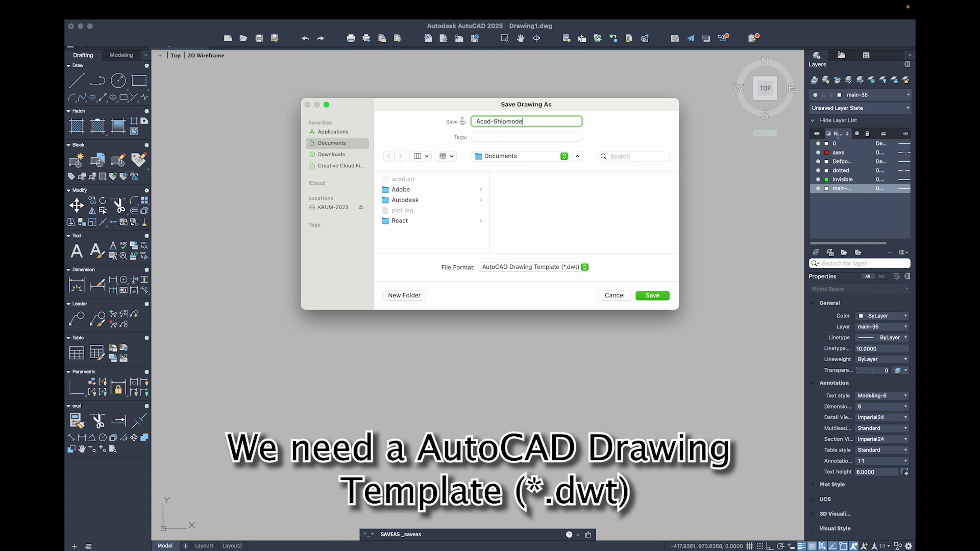
text(ling)
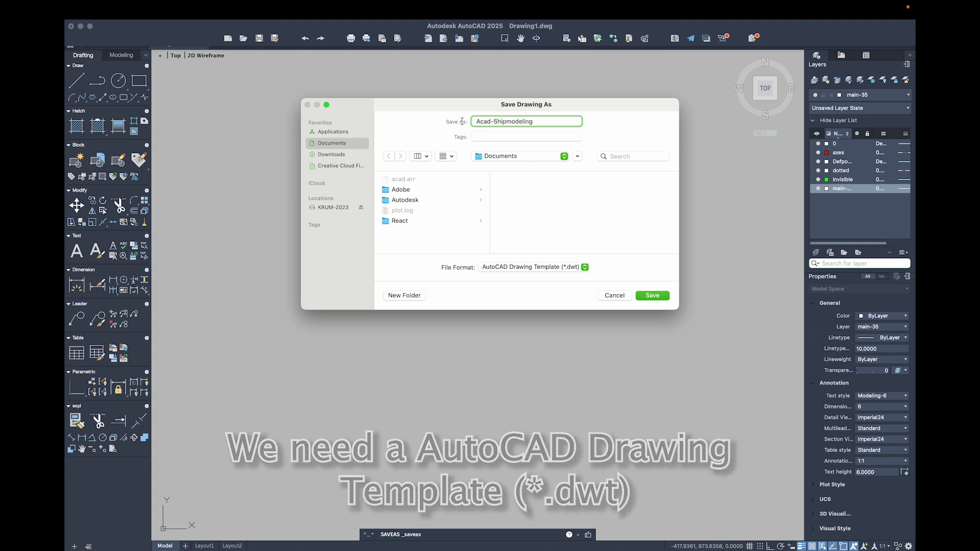
click(510, 157)
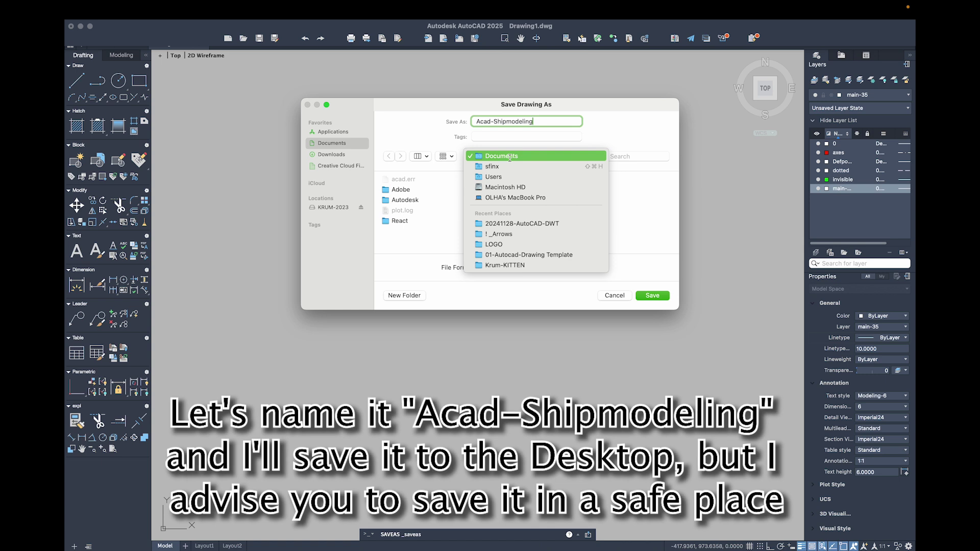
click(499, 166)
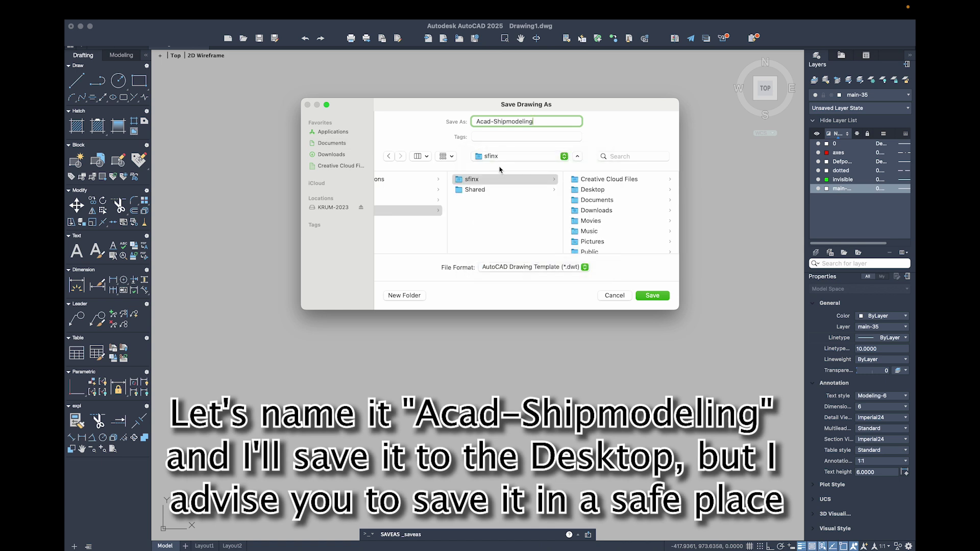
click(594, 191)
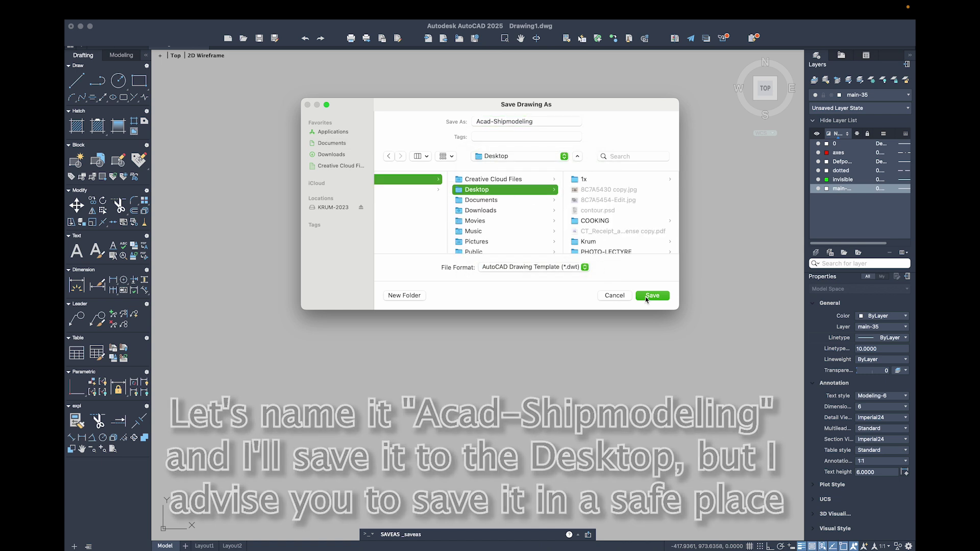
click(645, 296)
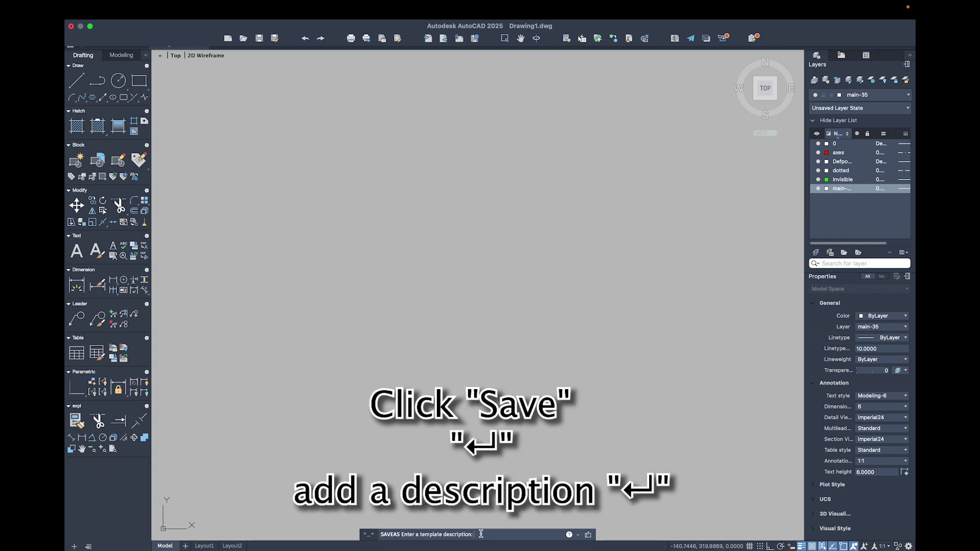
text(for shipm)
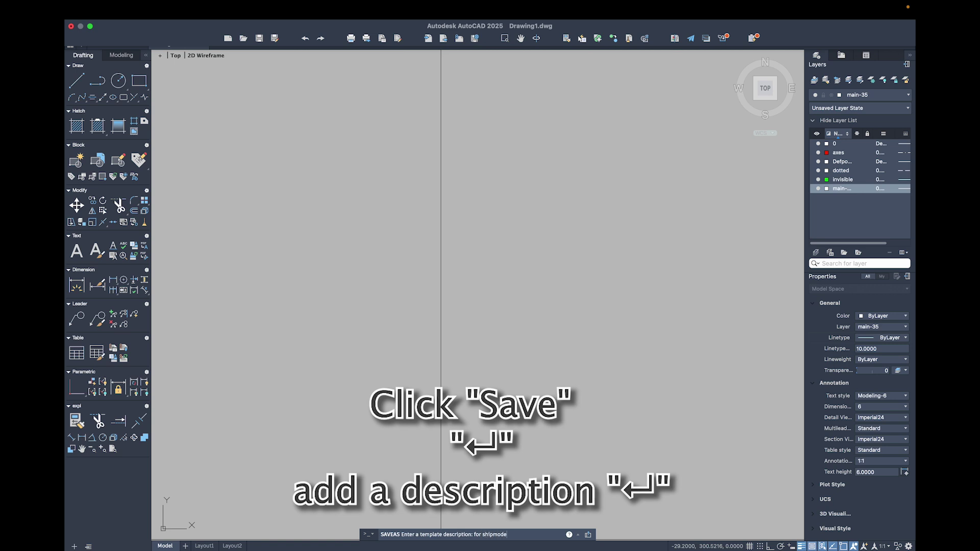
text(odeling)
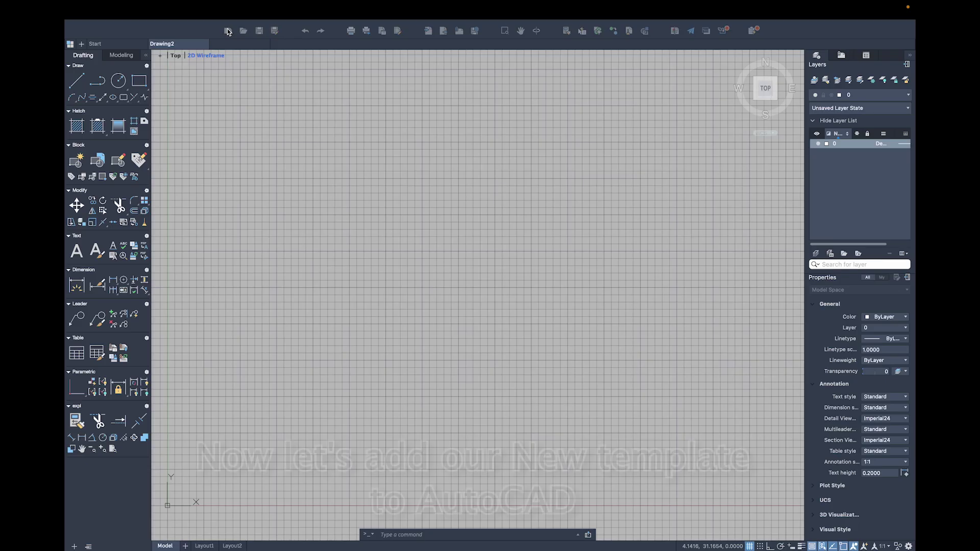
Step: Copy Acad-Shipmodeling.dwt into the Template folder and start Drawing3 from it
click(228, 31)
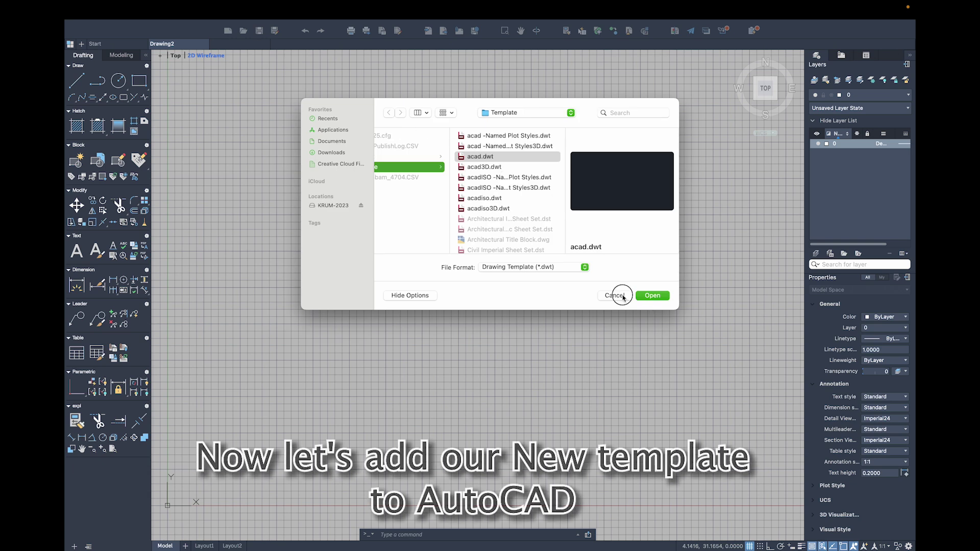
click(652, 296)
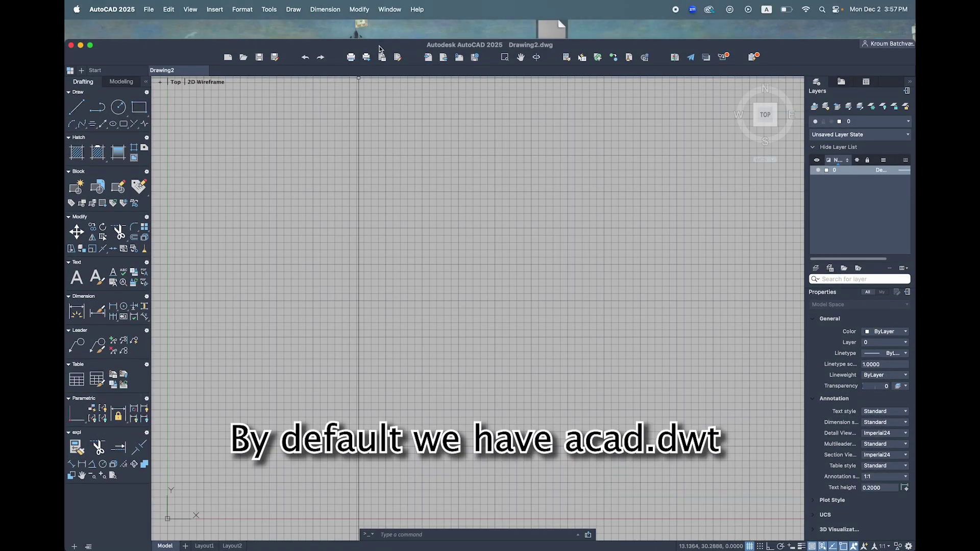
drag(379, 39, 379, 64)
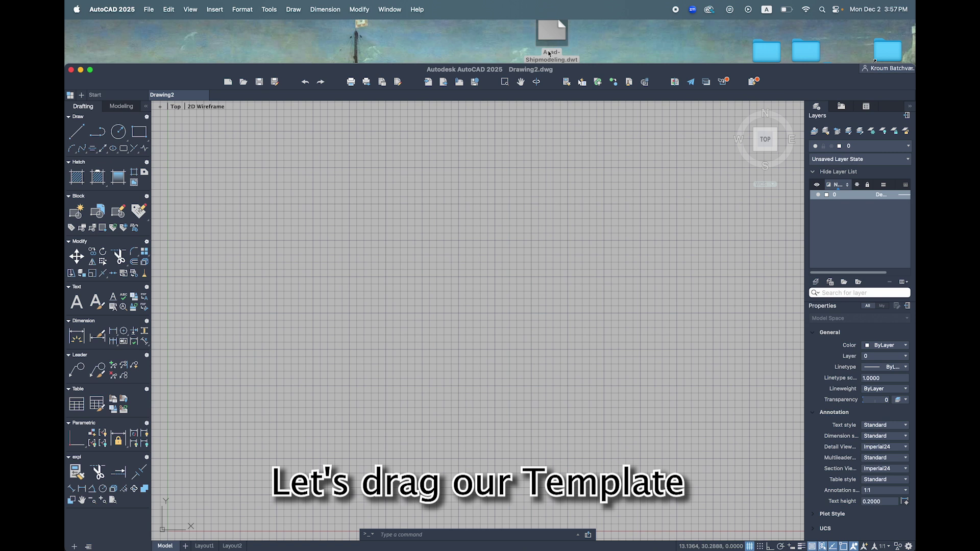
click(230, 84)
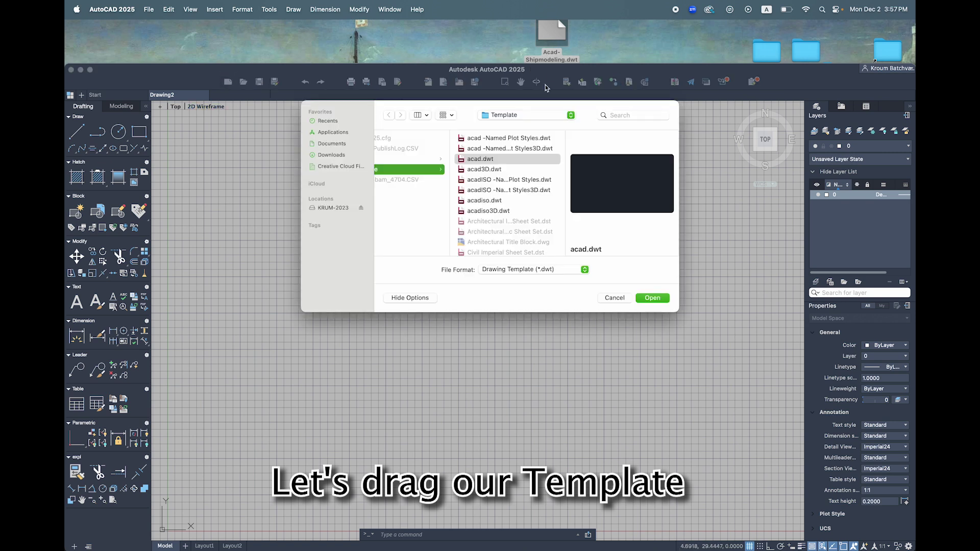
super+drag(546, 37, 523, 173)
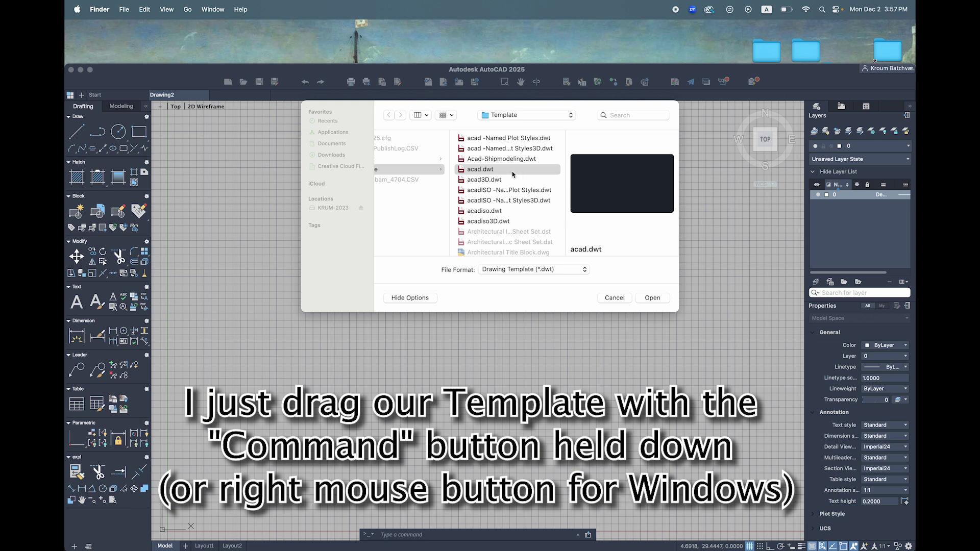
click(485, 161)
click(654, 300)
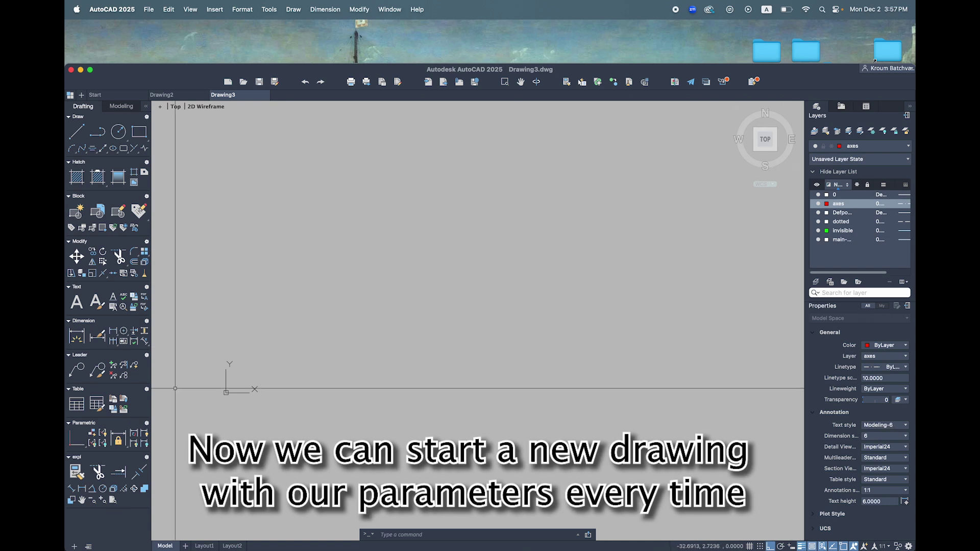
Step: Draw a horizontal dashed polyline on the dotted layer
click(90, 70)
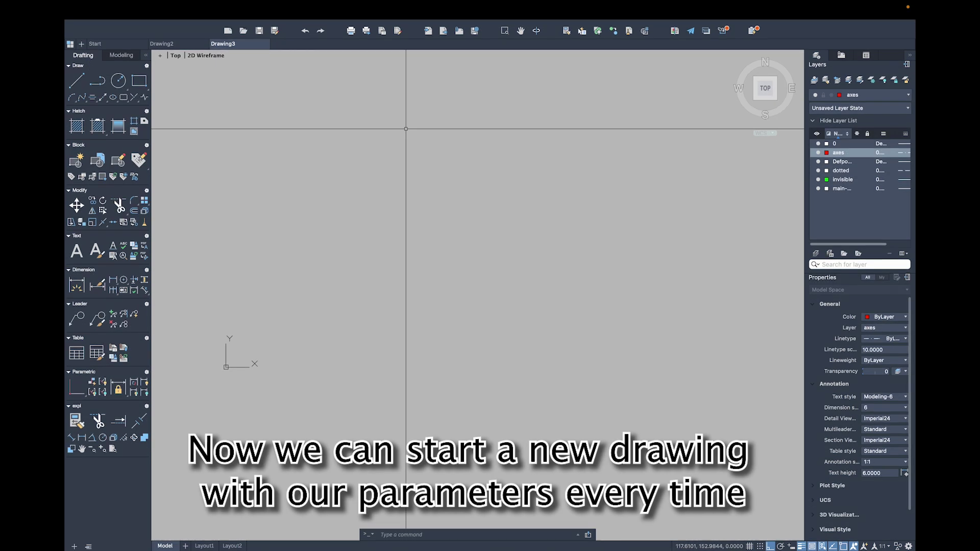
double_click(840, 171)
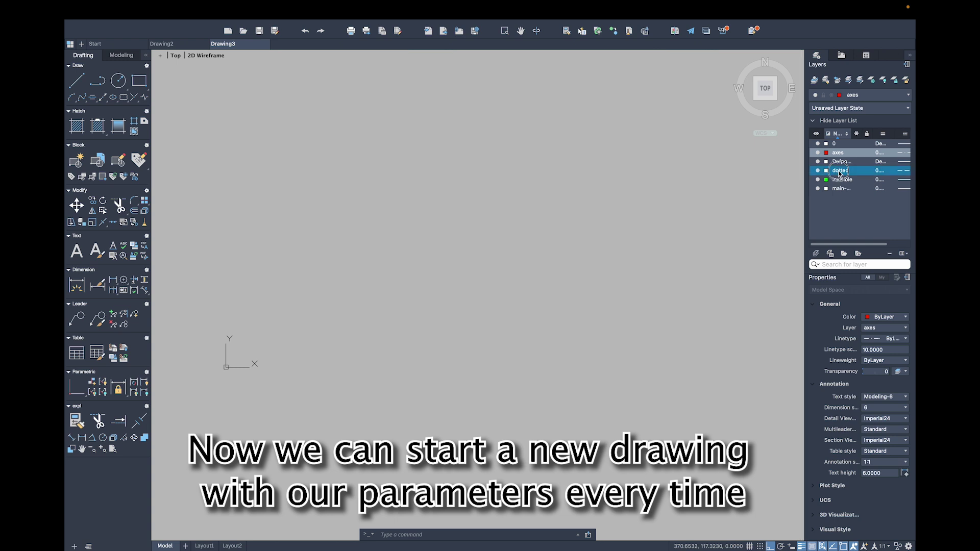
click(97, 80)
click(300, 202)
click(622, 202)
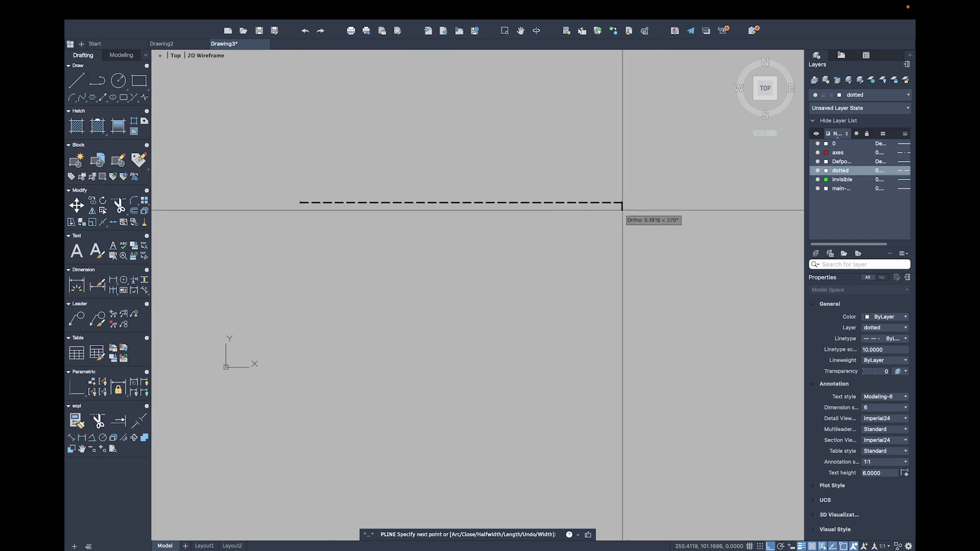
key(Return)
Step: Draw a red dash-dot polyline below it on the axes layer
double_click(840, 152)
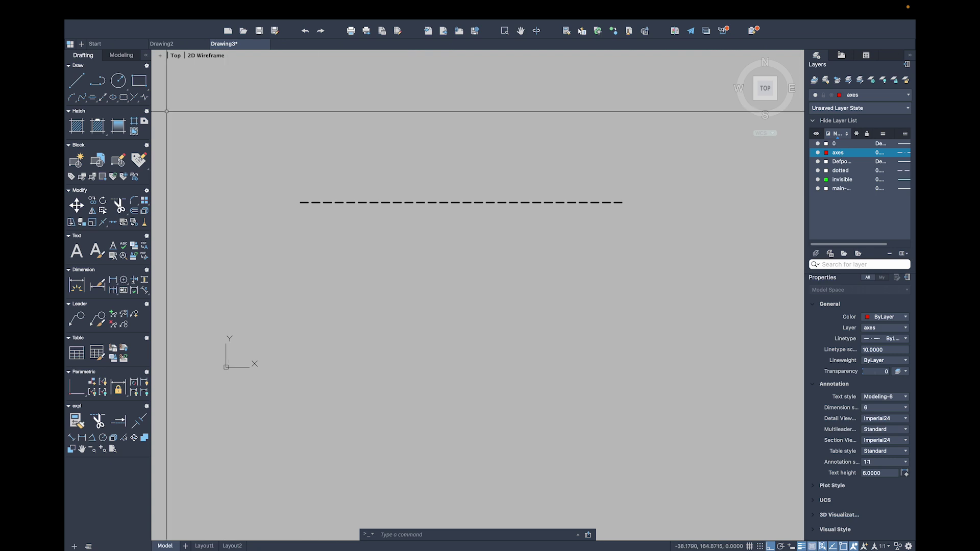
key(Return)
click(312, 240)
click(619, 240)
key(Return)
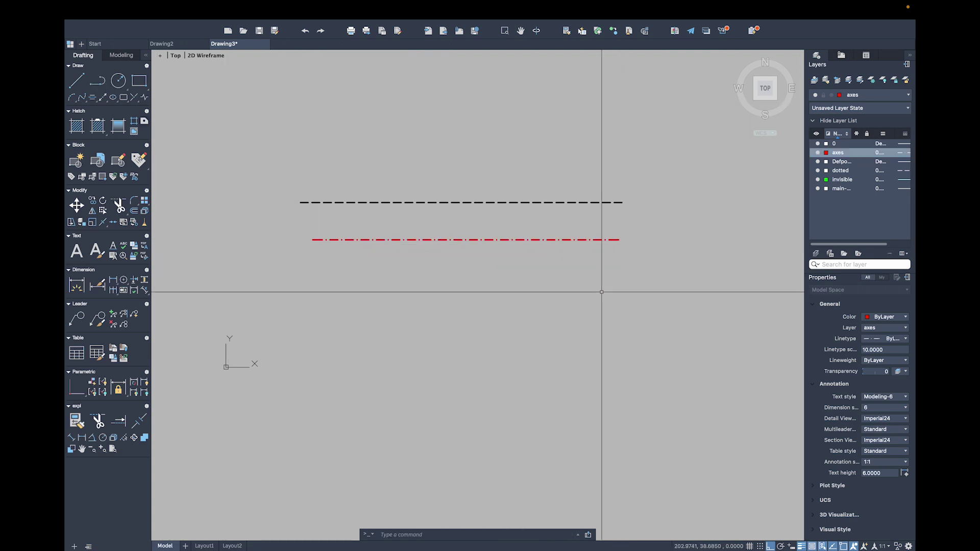
Step: Divide the dashed line with five markers and make main-35 the current layer
click(125, 438)
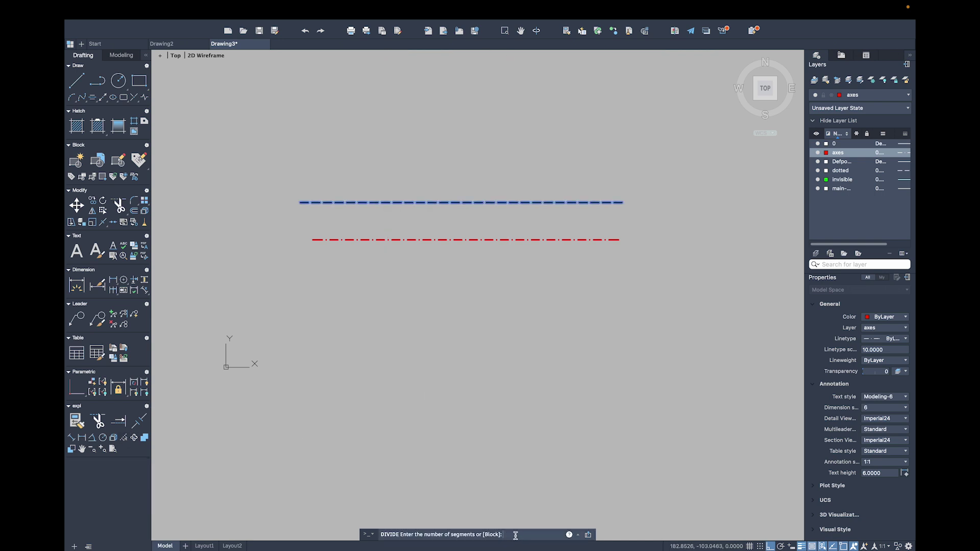
text(6)
key(Return)
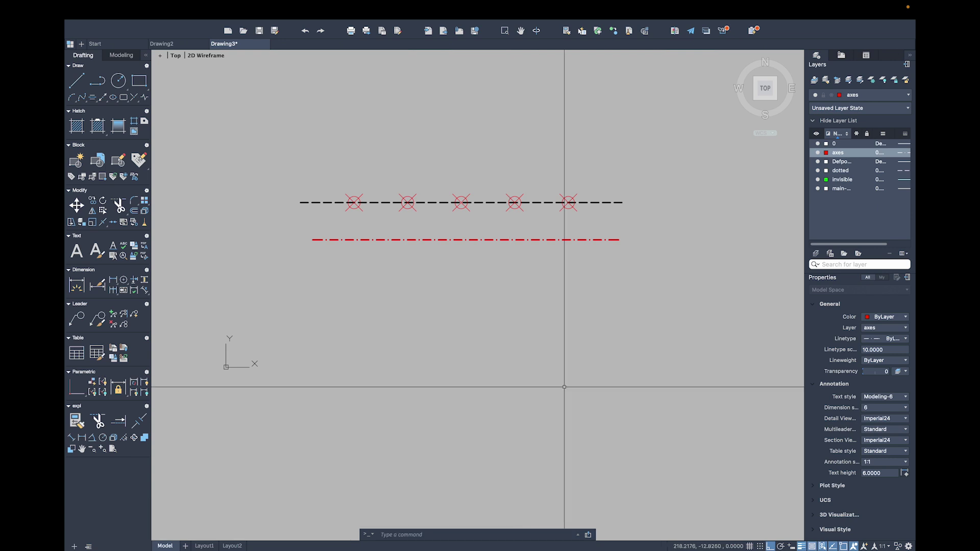
double_click(839, 190)
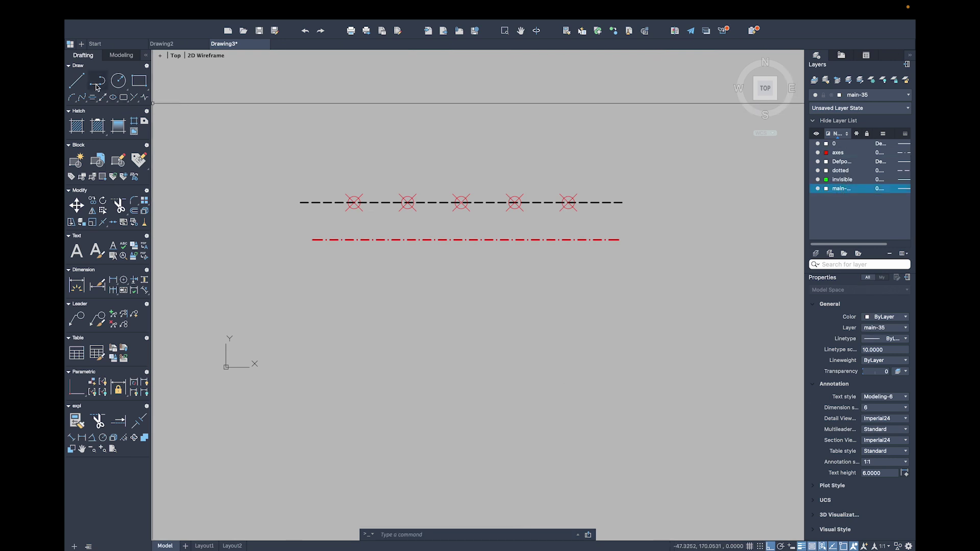
Step: Draw a rectangle around both lines and dimension its top edge as 237
click(139, 80)
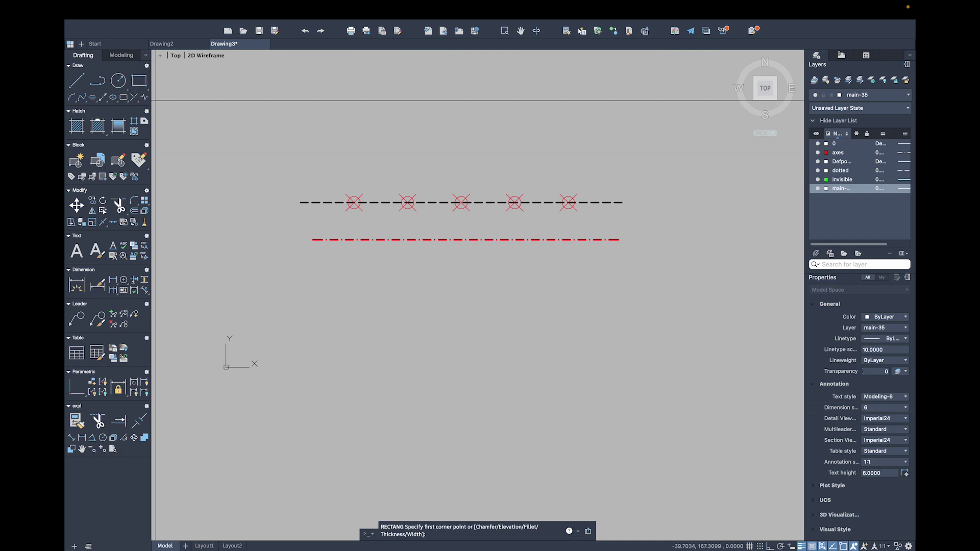
click(278, 174)
click(646, 264)
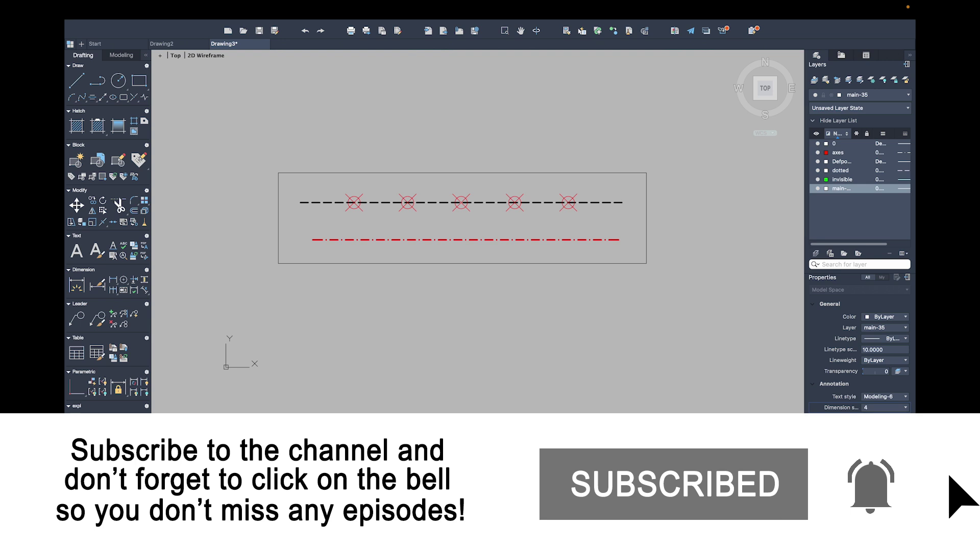
click(279, 173)
click(646, 174)
click(607, 144)
Step: With dimension style 6, dimension the first two markers as 35
click(876, 440)
click(82, 440)
click(355, 203)
click(408, 203)
click(400, 224)
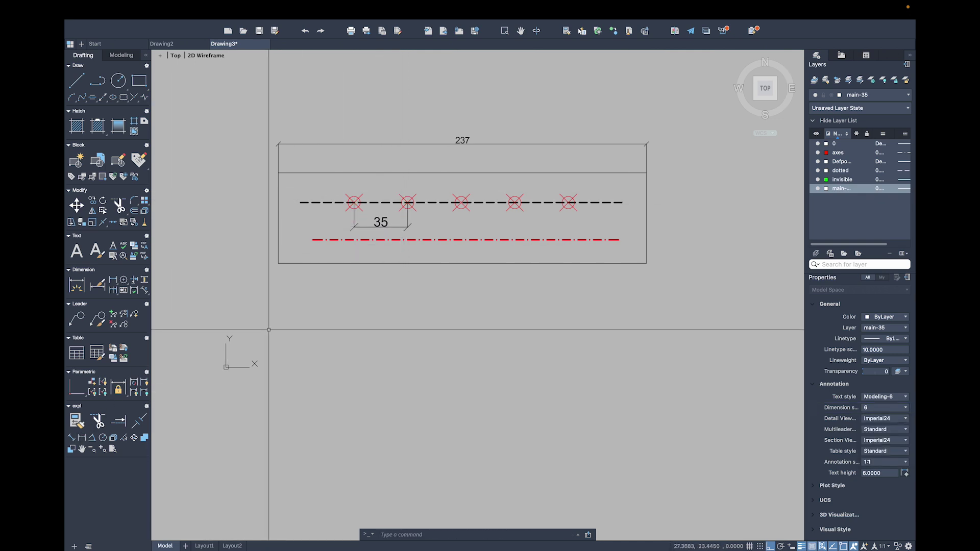